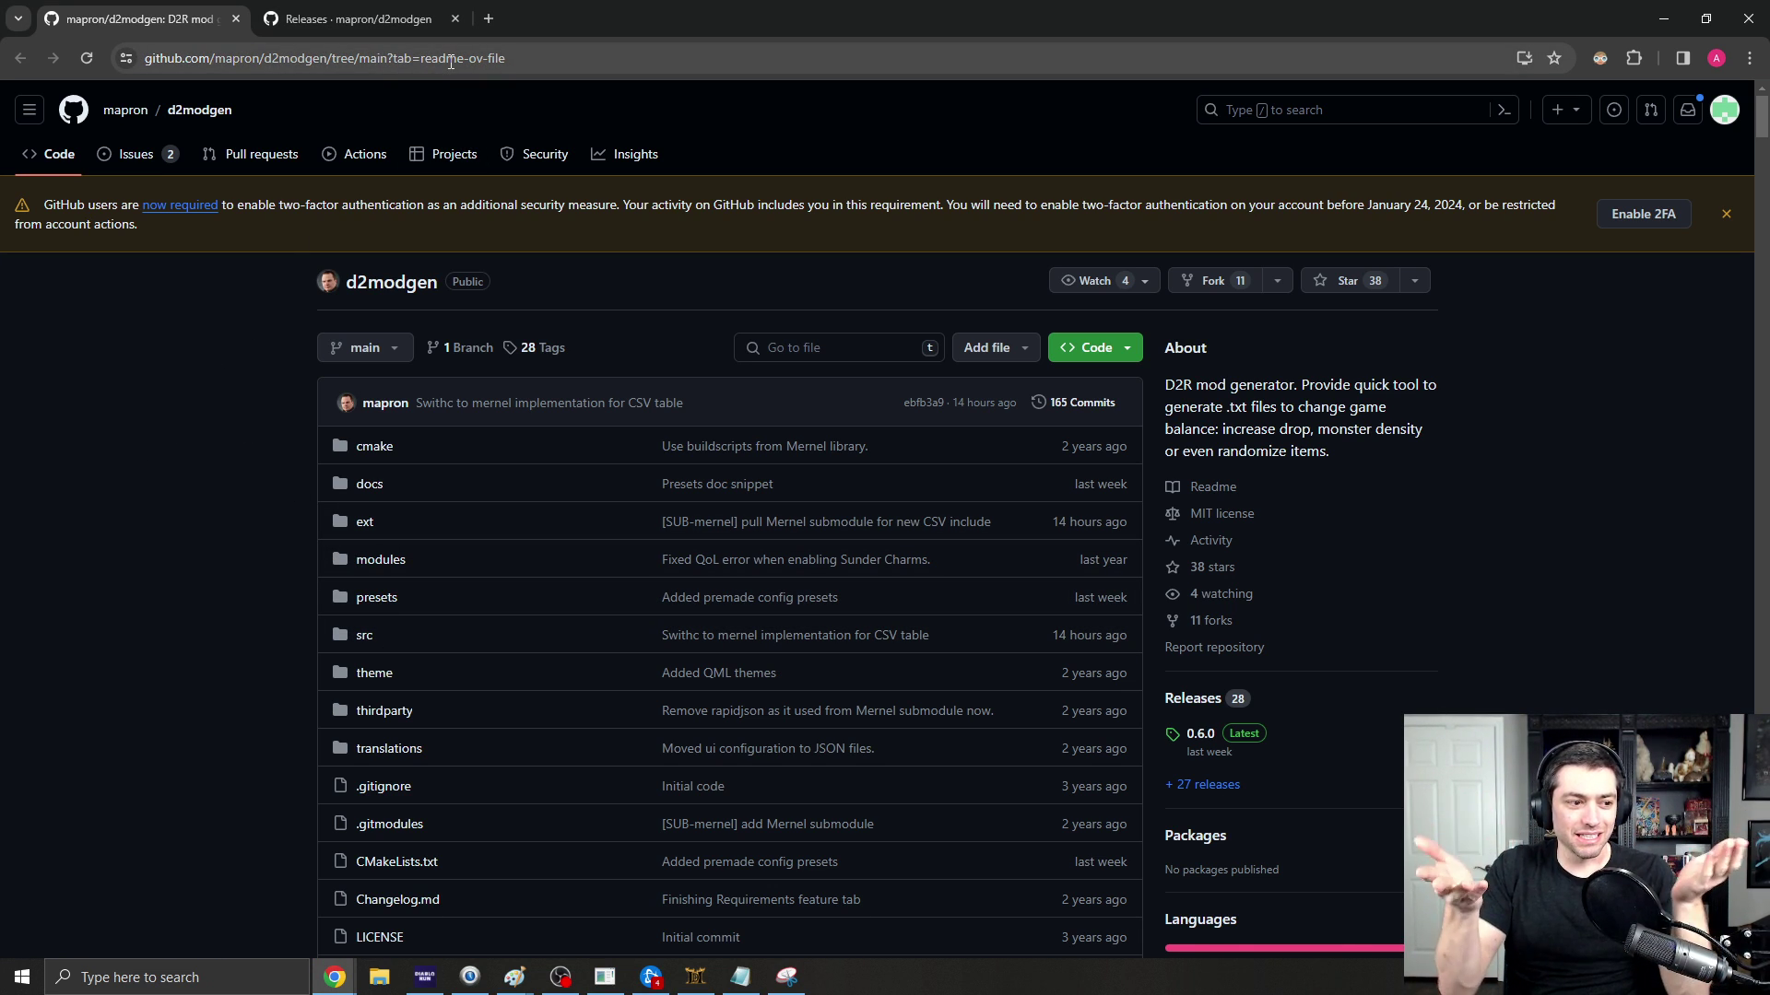
# - Scroll the Releases page to the d2modgen 0.6.0 Win64 zip under Assets, then switch to File Explorer
pyautogui.scroll(-6, 247, 402)
pyautogui.scroll(-4, 232, 422)
pyautogui.hotkey('ctrl', 'Tab')
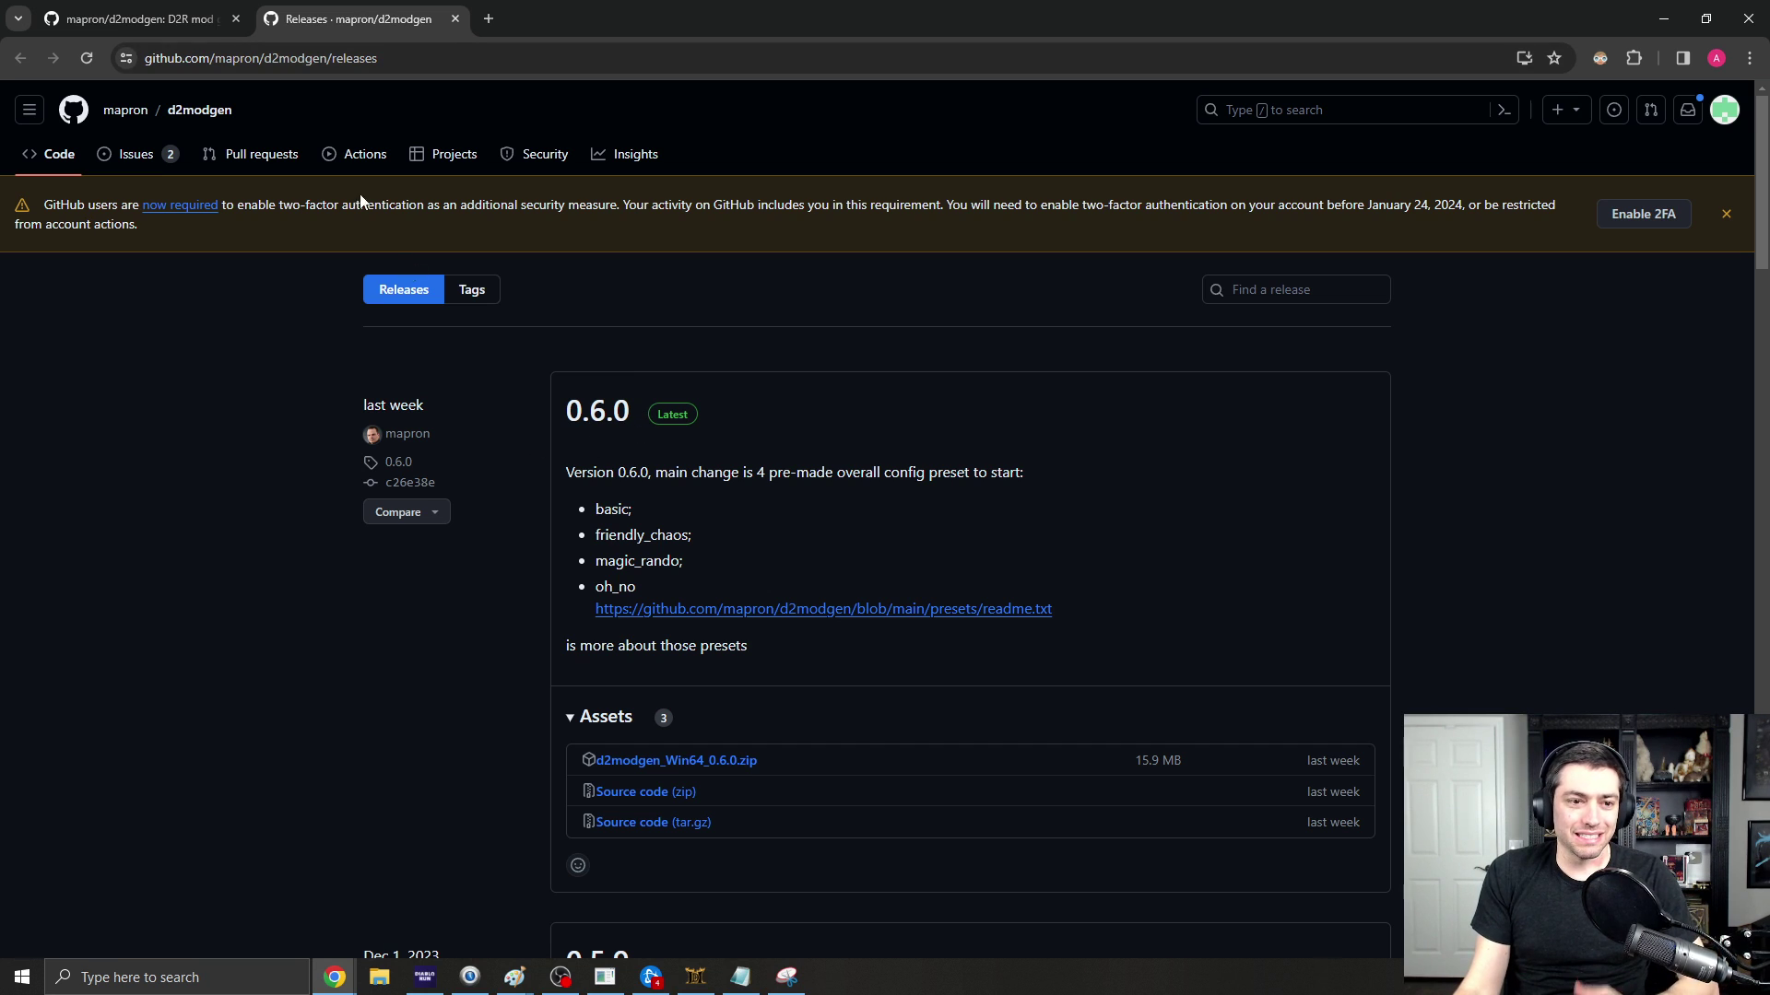
pyautogui.hotkey('ctrl', 'shift', 'Tab')
pyautogui.hotkey('ctrl', 'Tab')
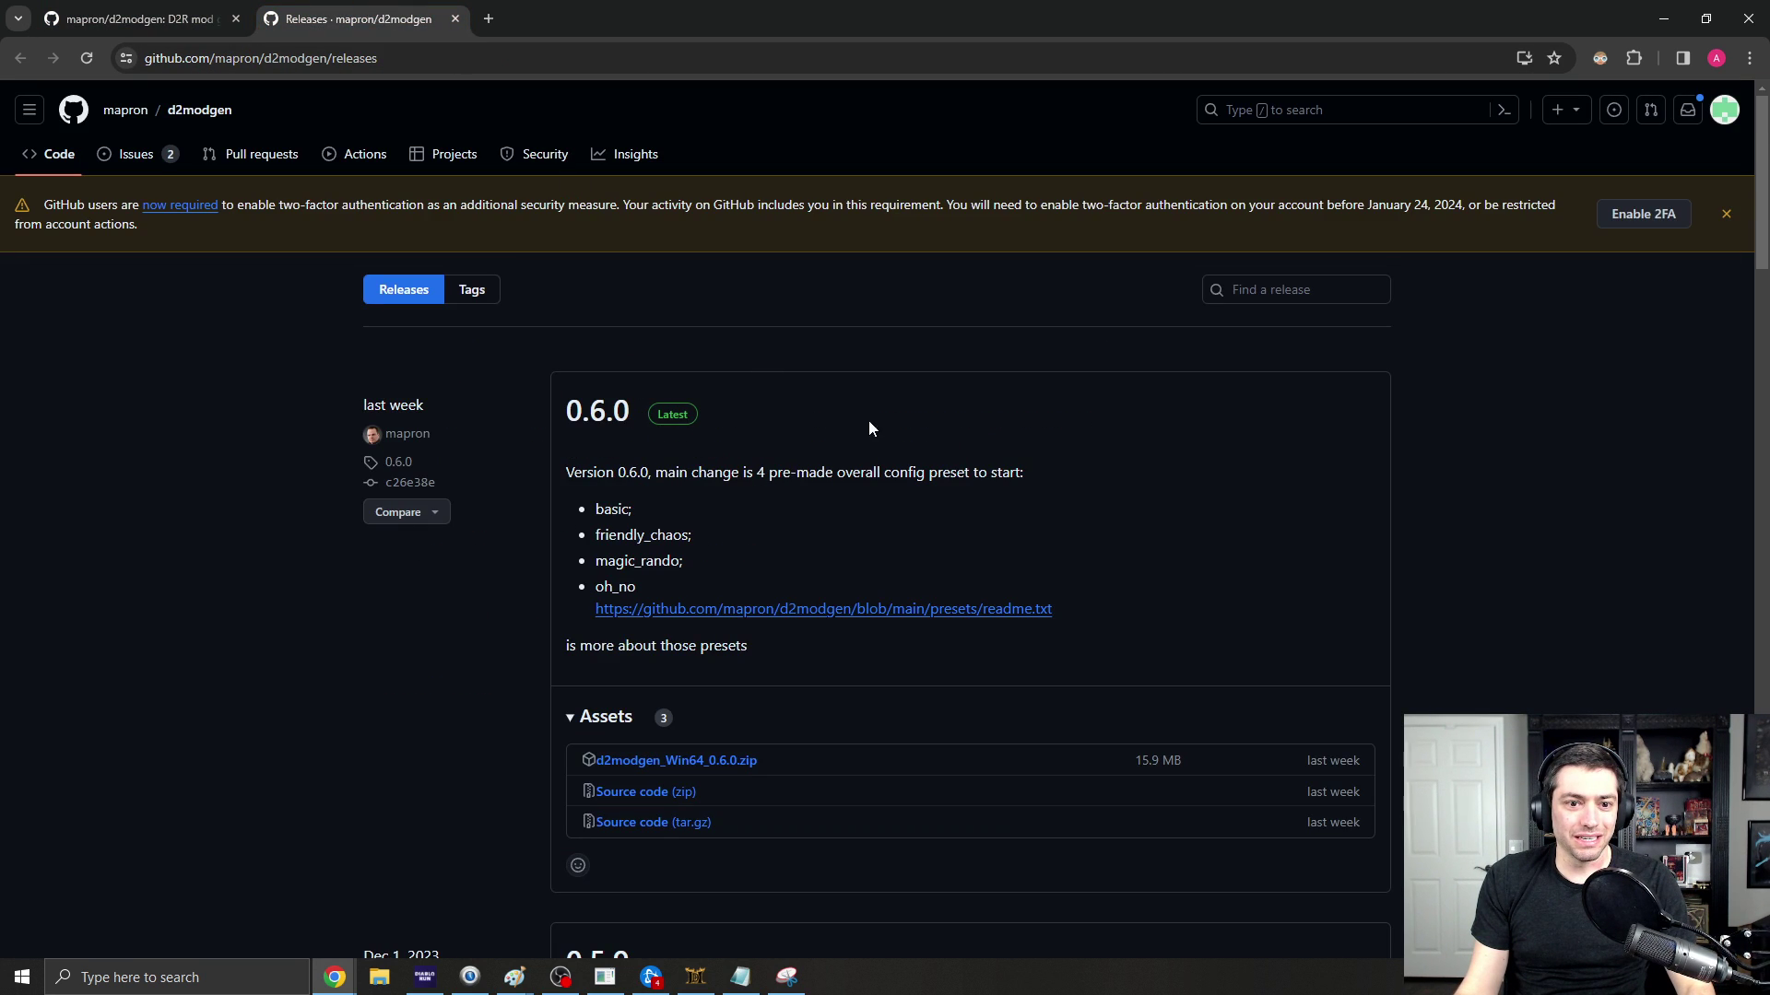
pyautogui.scroll(-5, 971, 573)
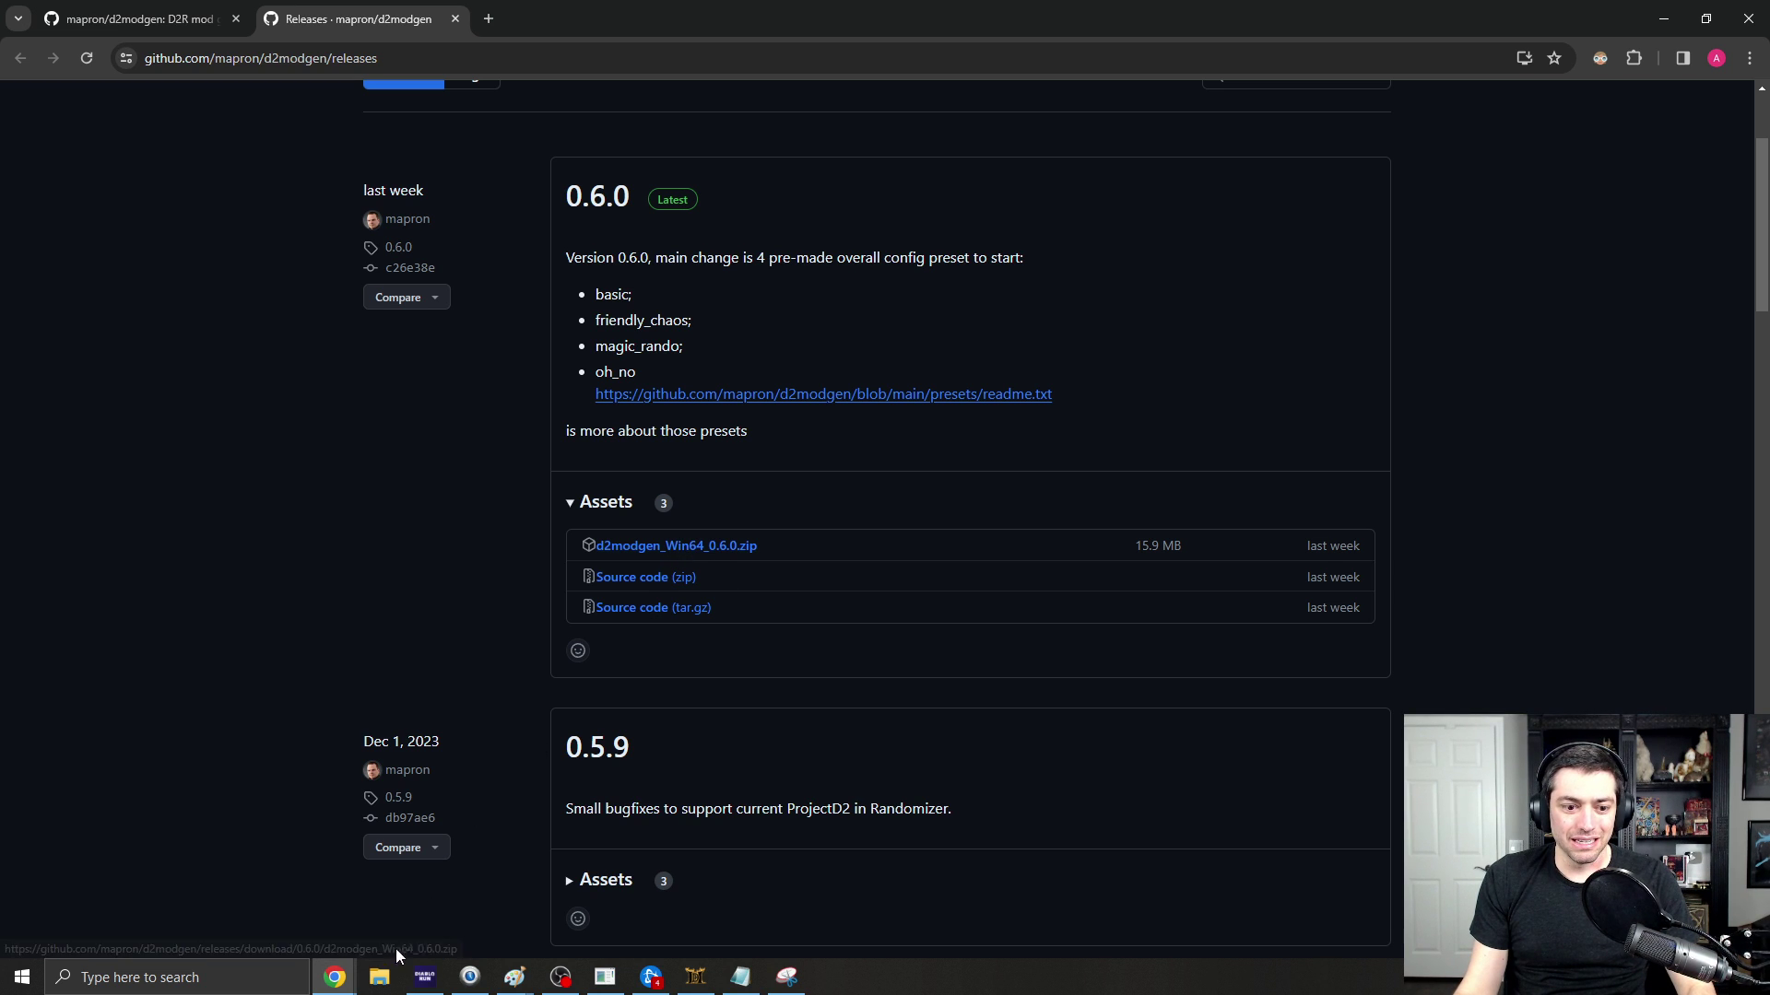
pyautogui.hotkey('alt', 'Tab')
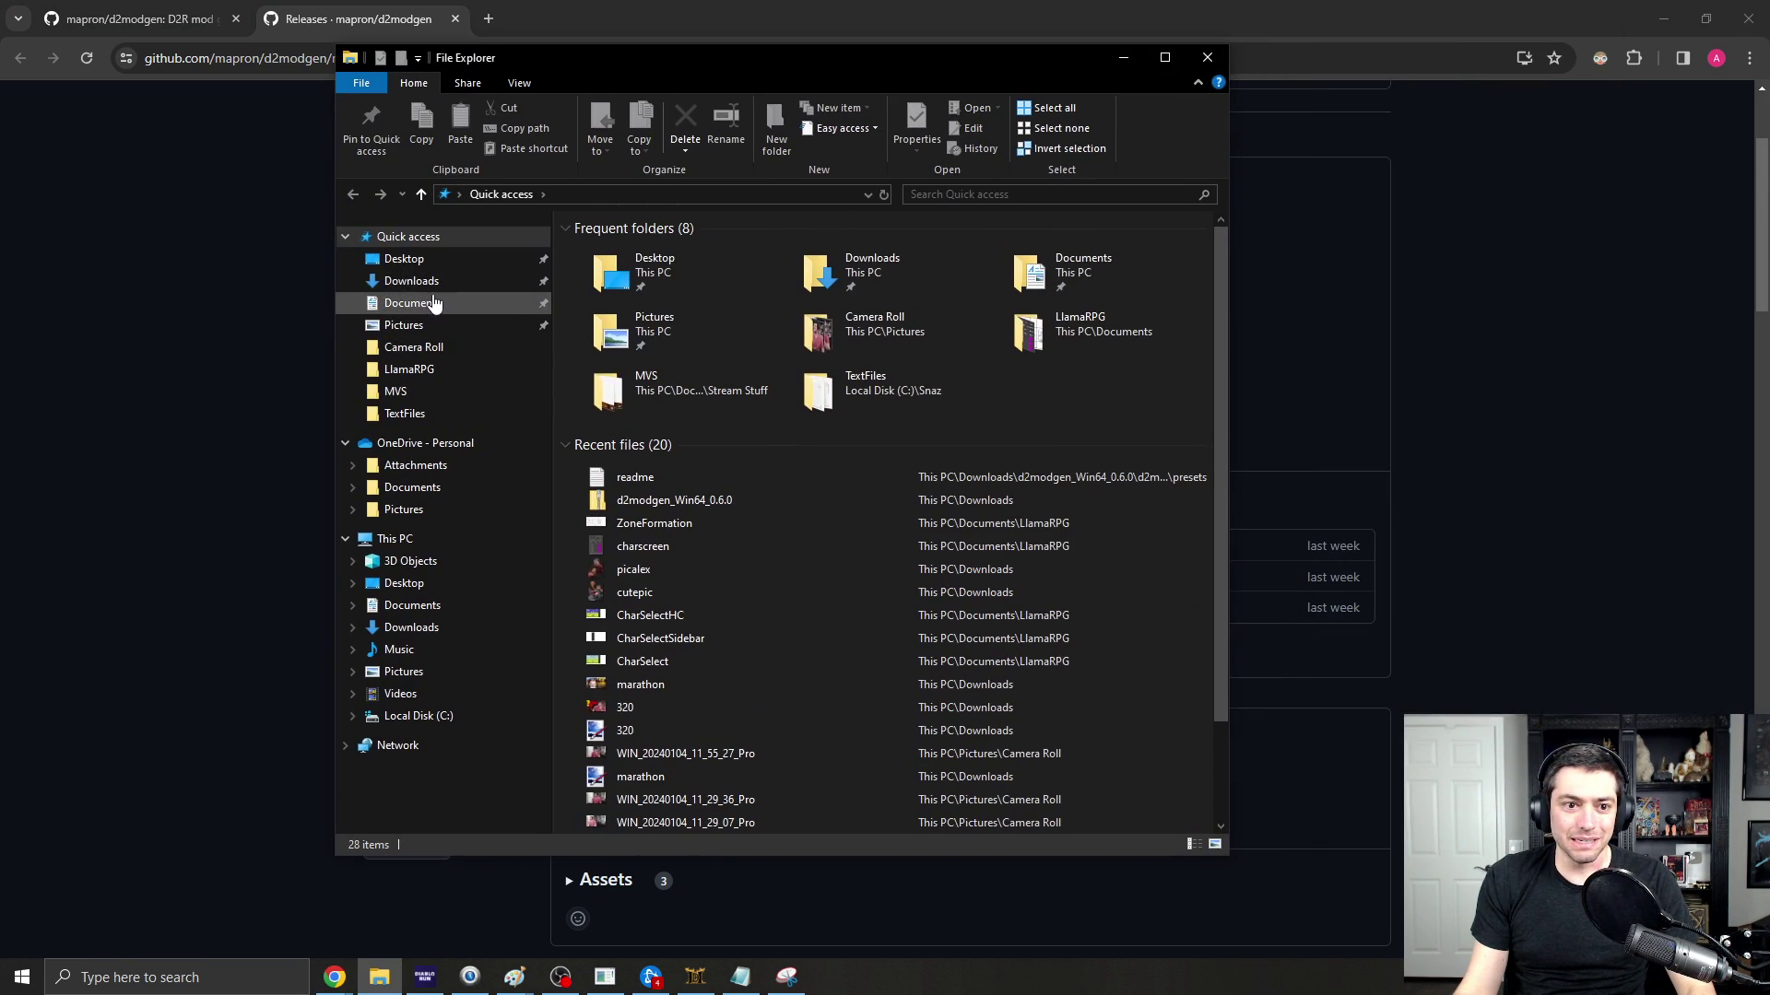
# - Open Downloads > d2modgen_Win64_0.6.0, select modgen.exe, and bring the mod generator window forward
pyautogui.click(411, 280)
pyautogui.click(623, 282)
pyautogui.doubleClick(624, 281)
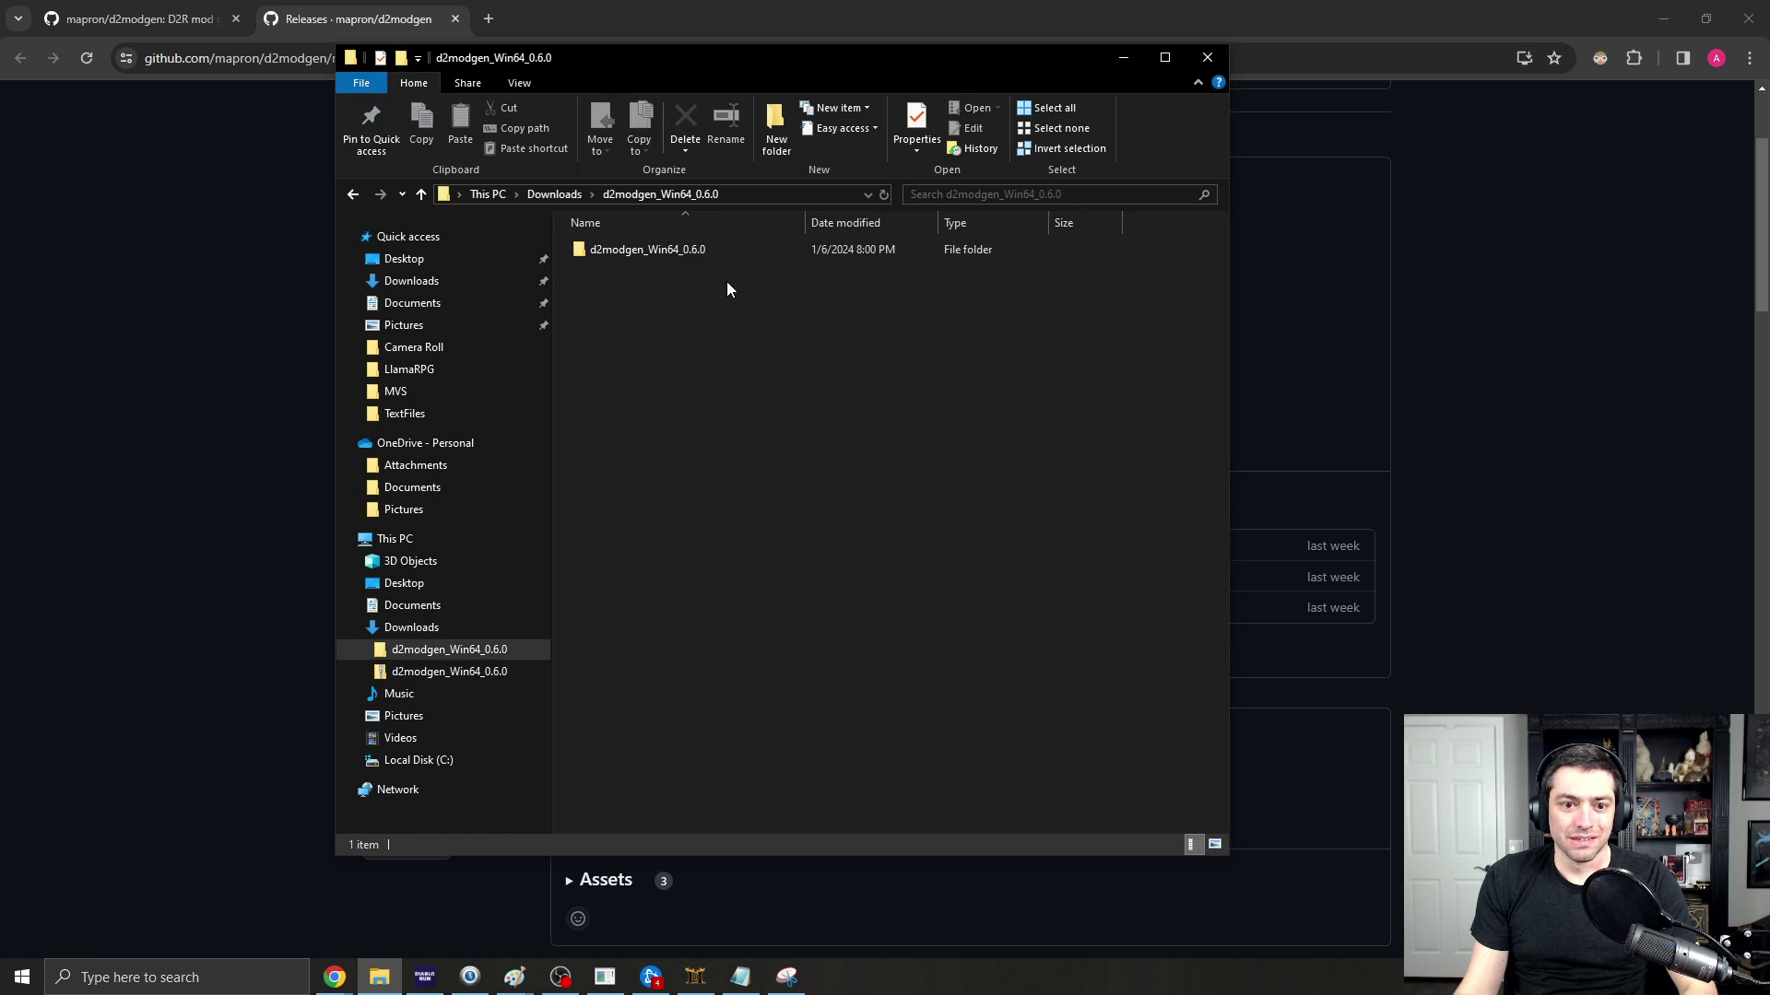
pyautogui.doubleClick(662, 254)
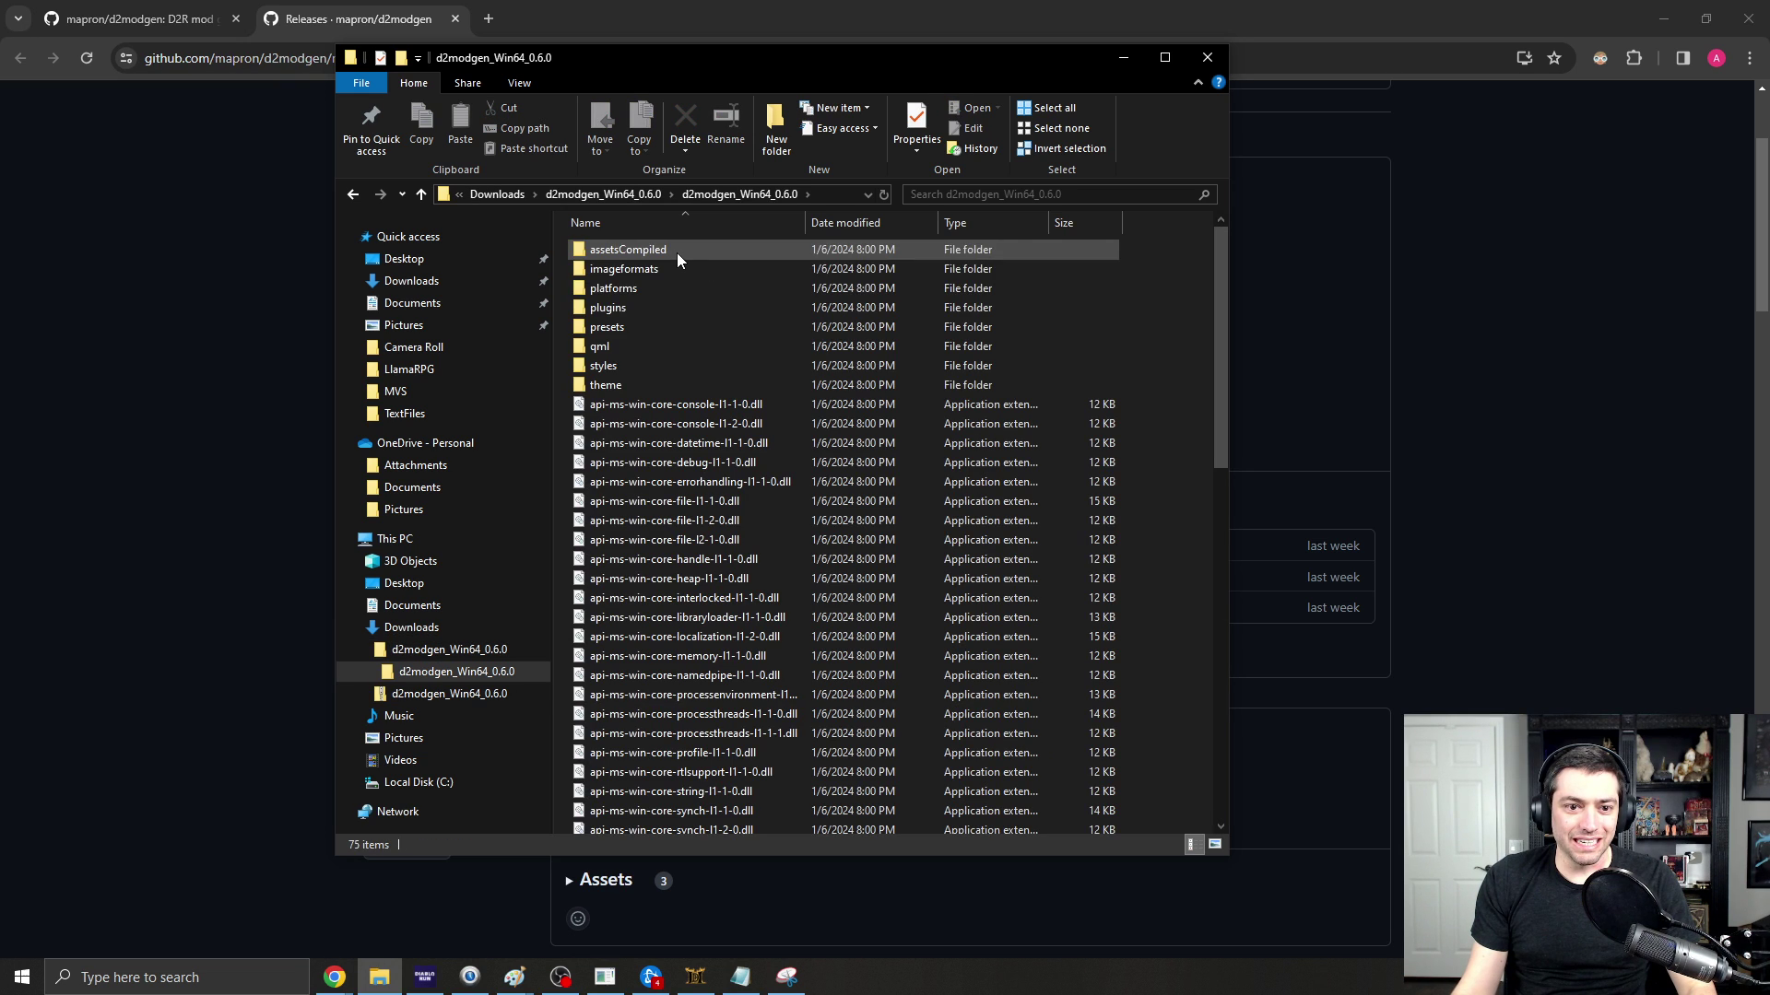
pyautogui.scroll(-15, 717, 573)
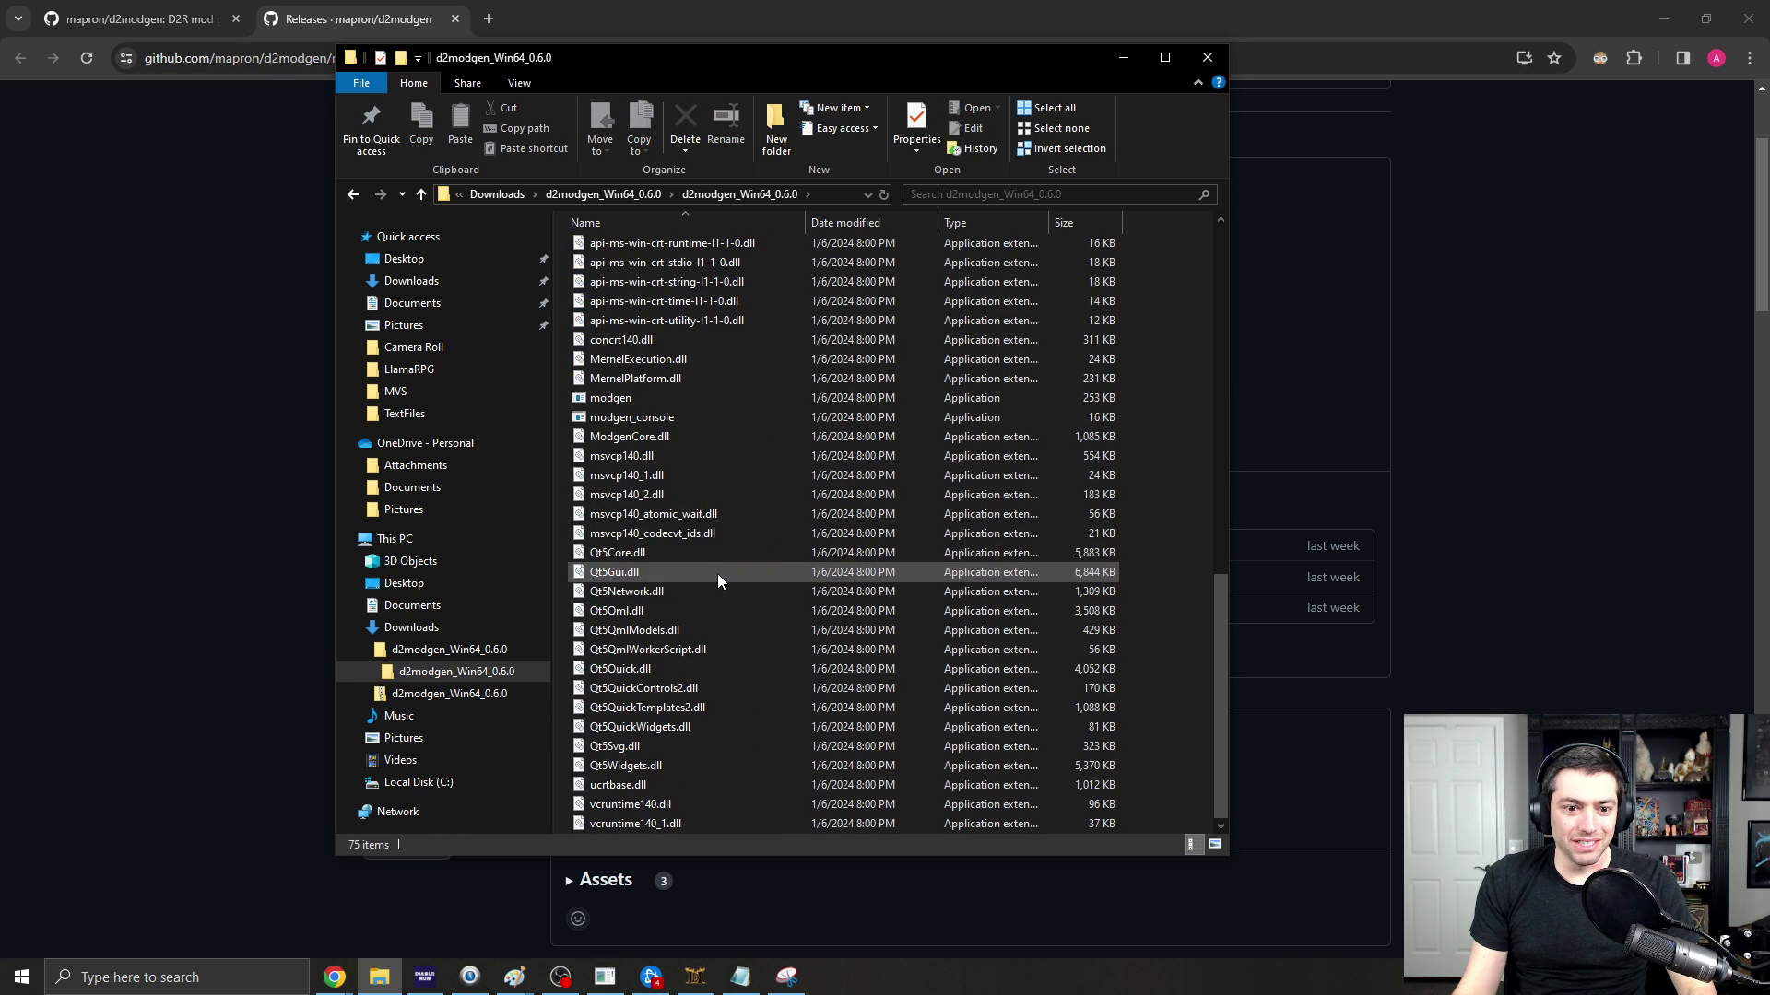
pyautogui.click(684, 397)
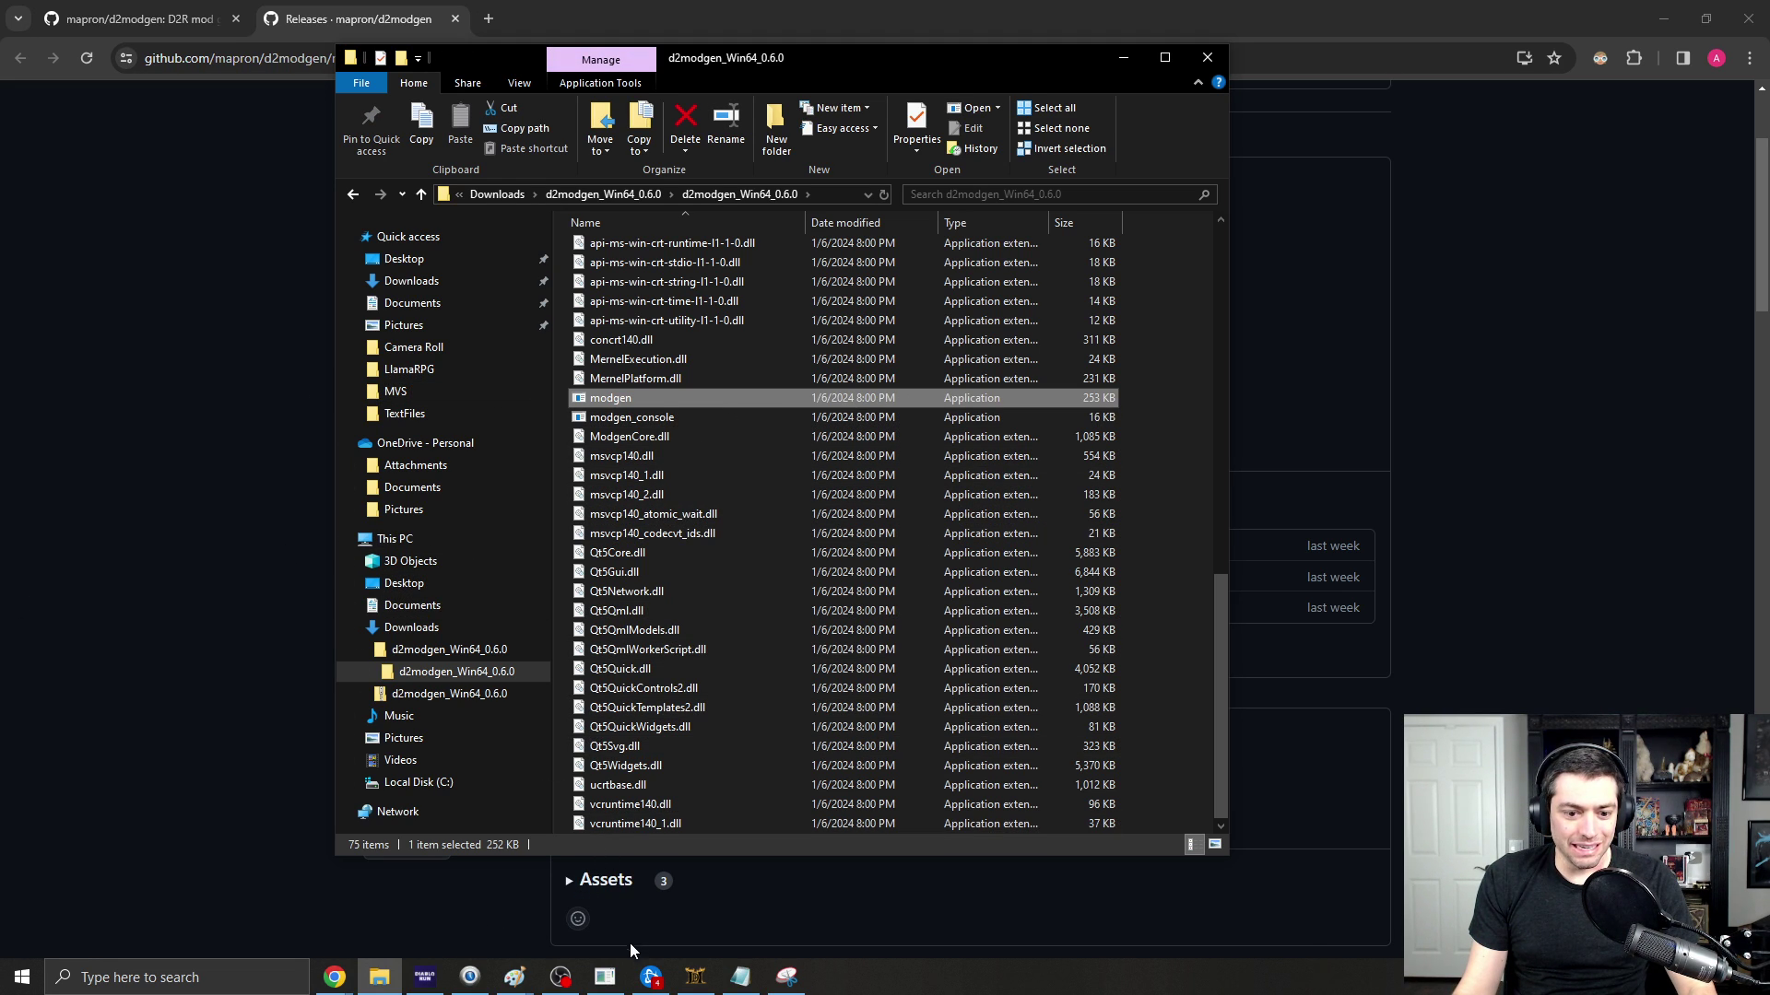
pyautogui.click(604, 977)
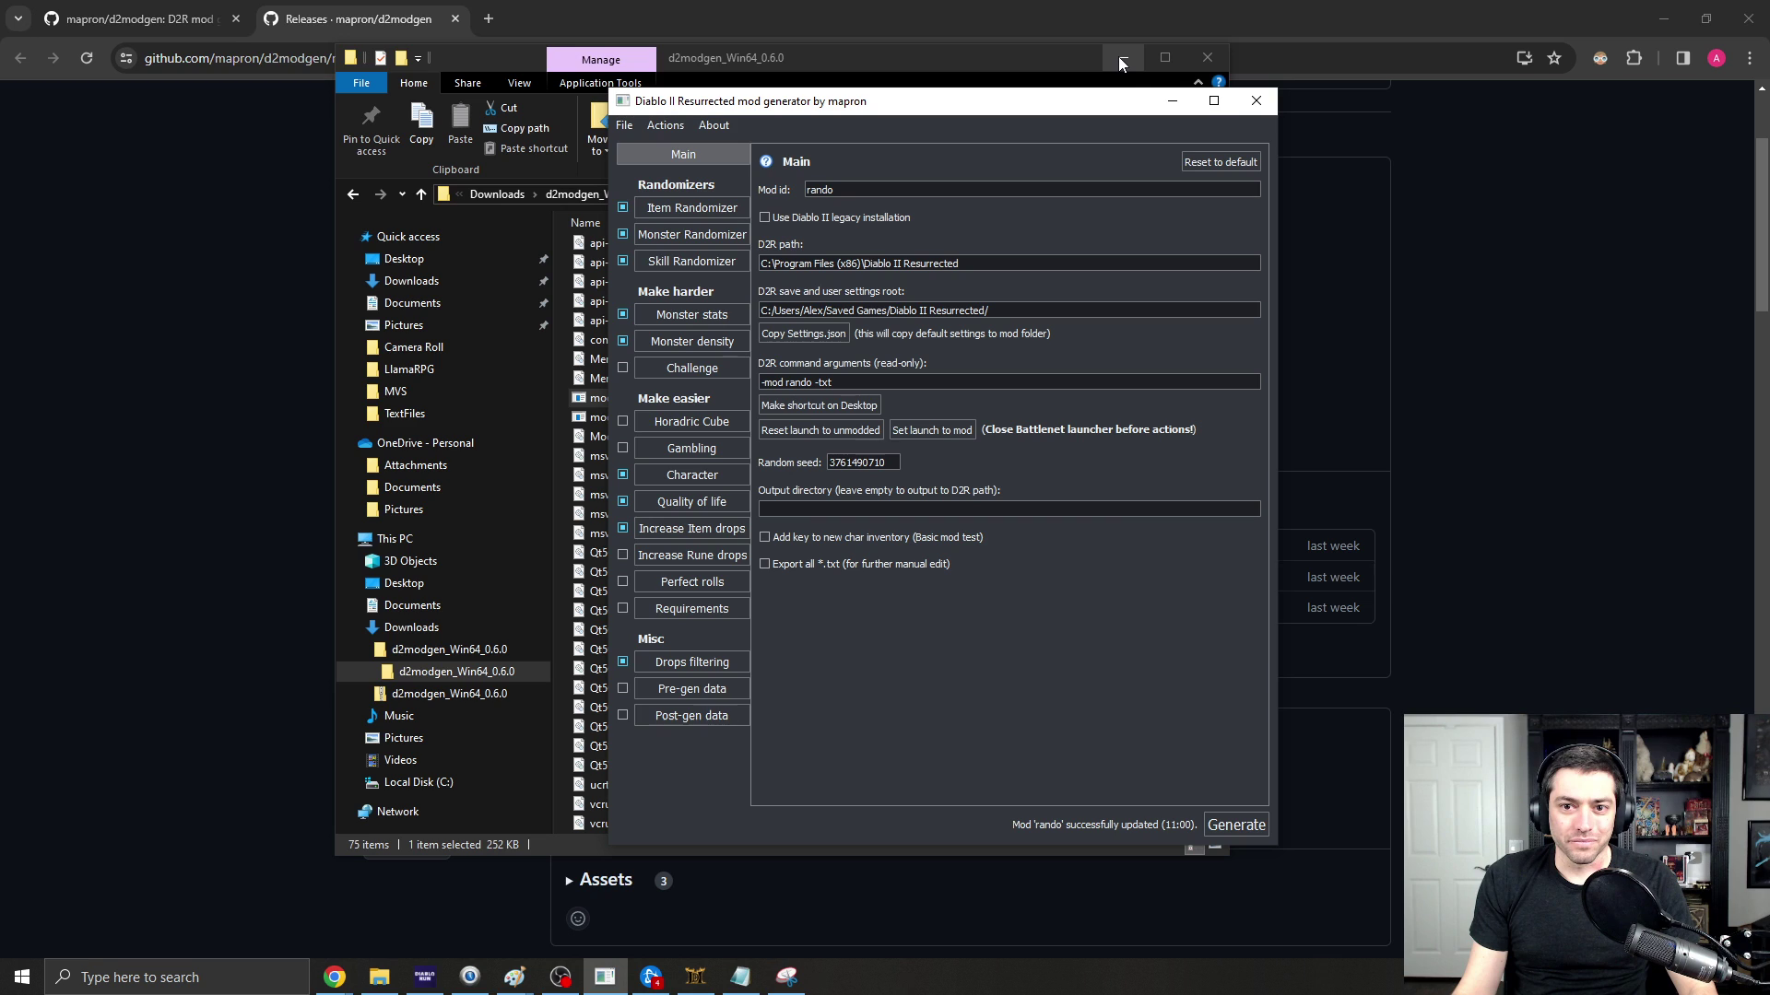
# - Scroll the d2modgen README to the Quick start Main Window steps and centre the mod generator window
pyautogui.click(1119, 57)
pyautogui.click(138, 19)
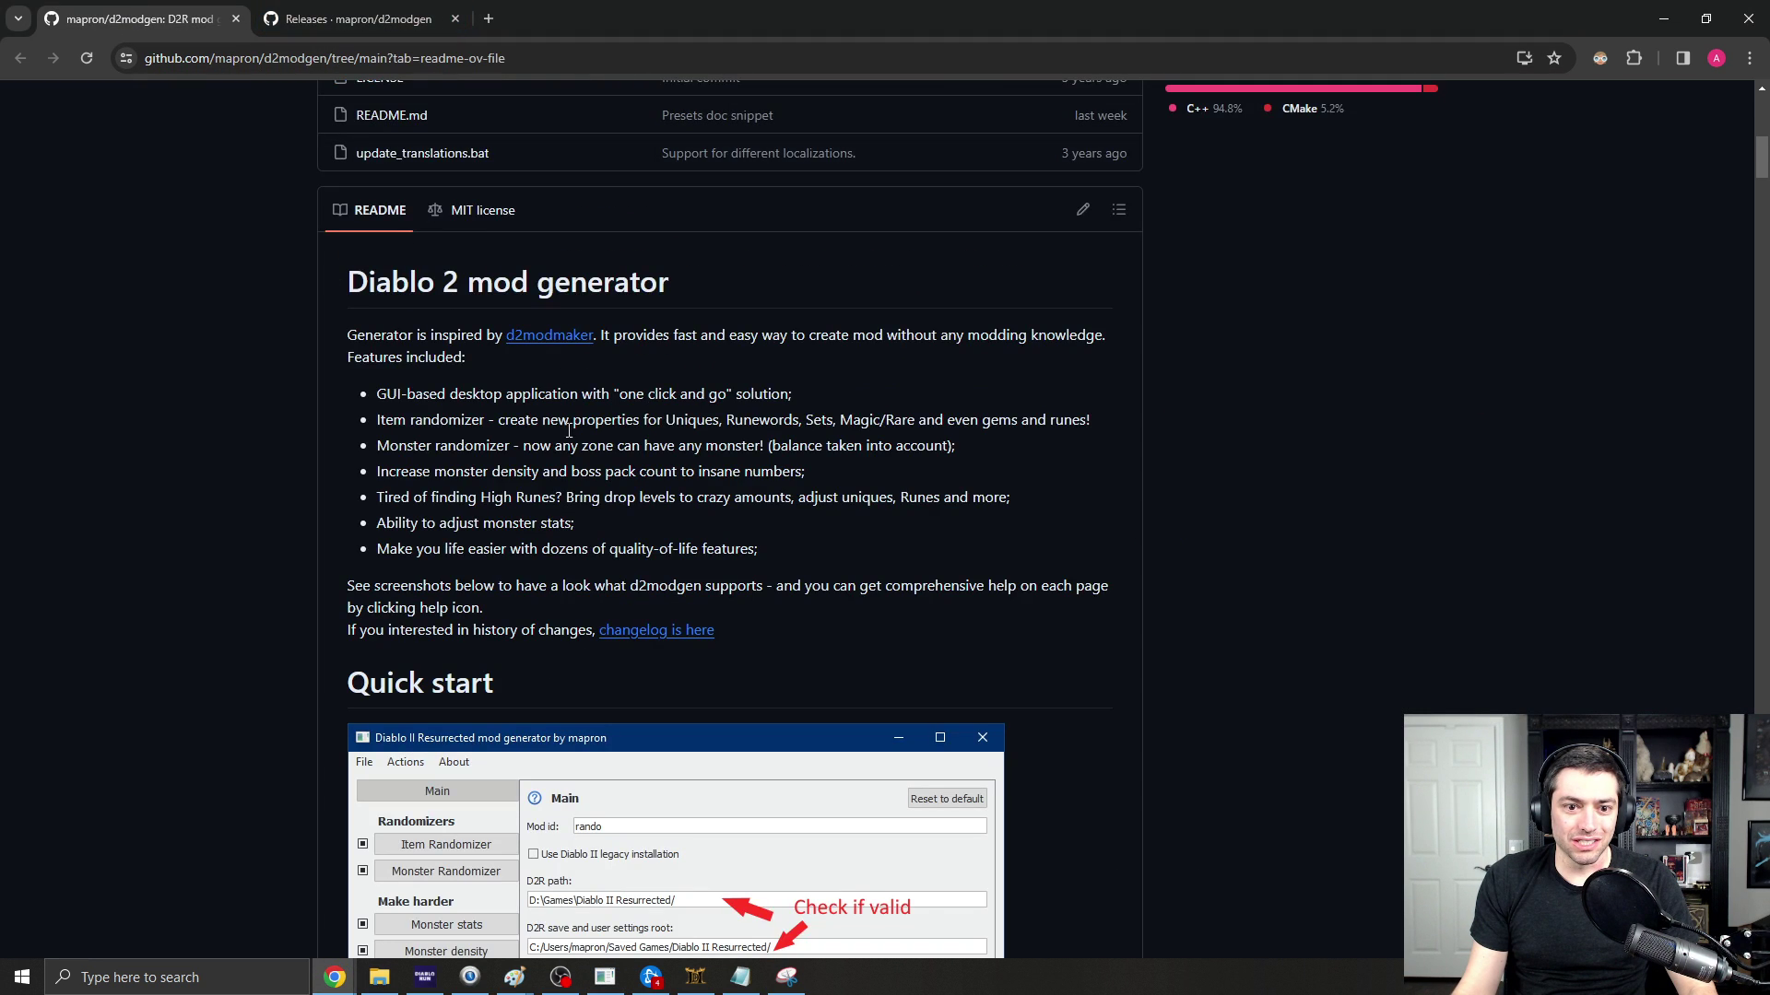
pyautogui.scroll(-4, 551, 440)
pyautogui.scroll(-2, 663, 360)
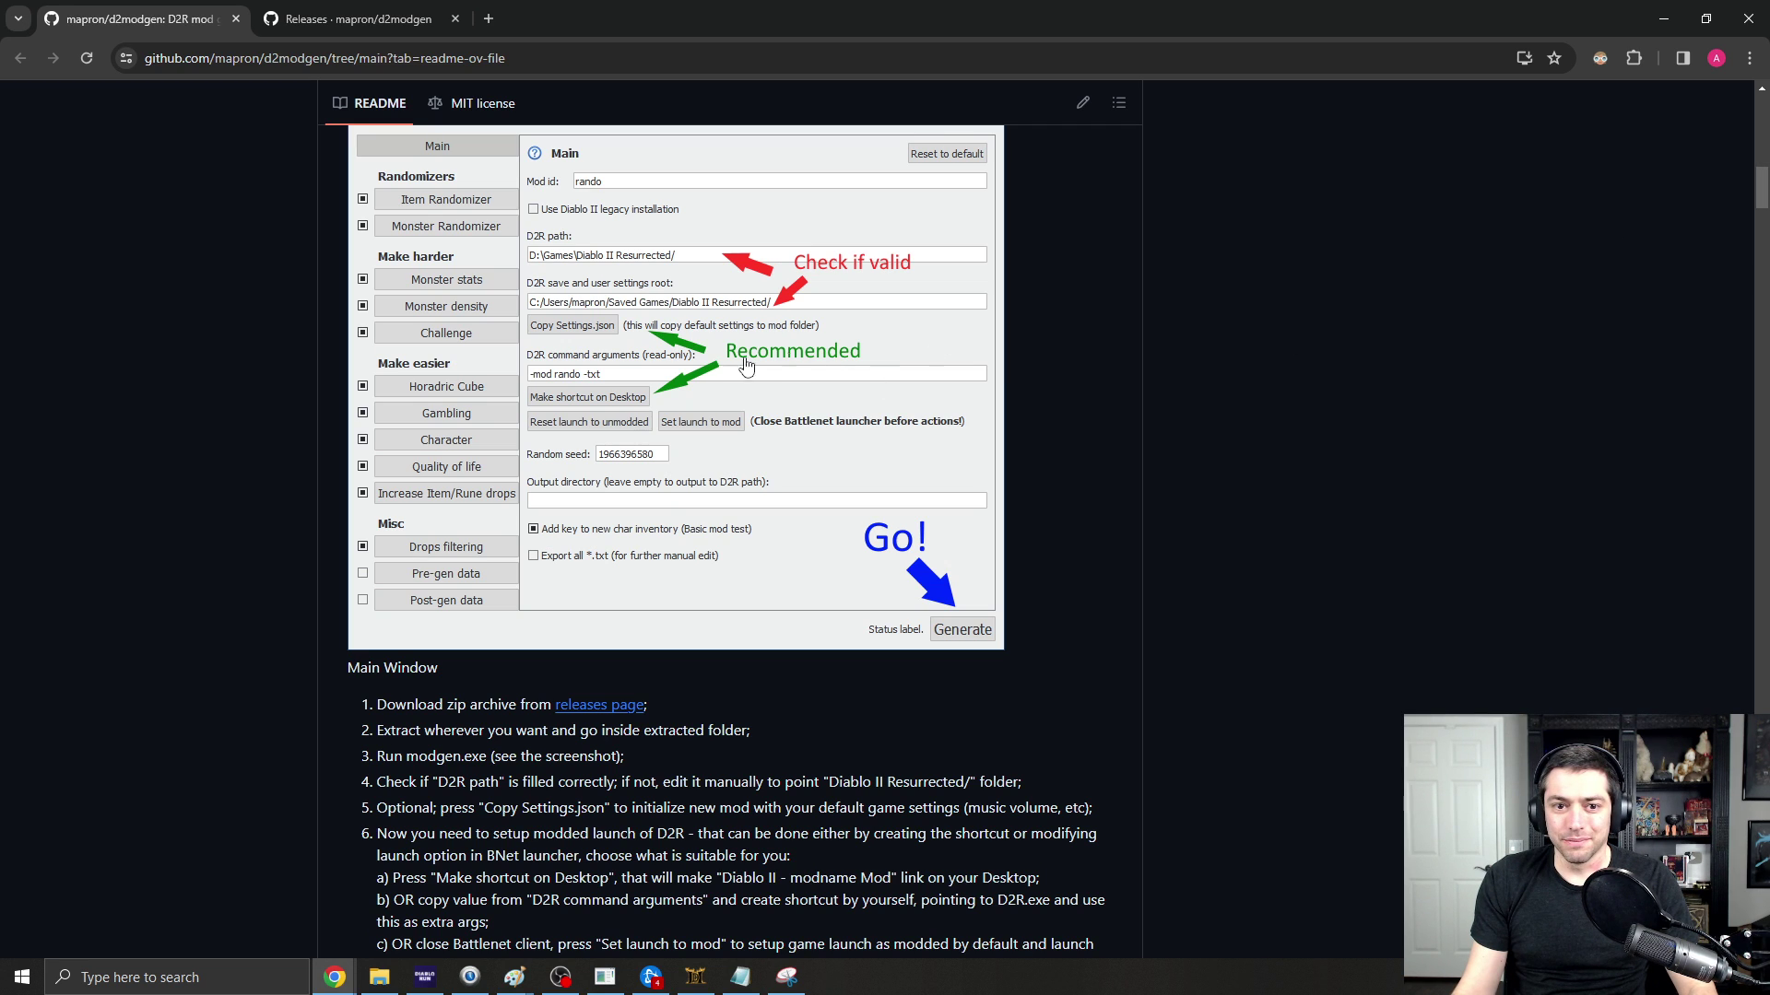
pyautogui.scroll(-8, 739, 366)
pyautogui.scroll(6, 710, 396)
pyautogui.moveTo(377, 488); pyautogui.dragTo(481, 514)
pyautogui.moveTo(1657, 84); pyautogui.dragTo(924, 79)
# - Replace the D2R path with the pasted C:\Program Files (x86)\Diablo II Resurrected, then move to the settings root
pyautogui.moveTo(932, 233); pyautogui.dragTo(686, 233)
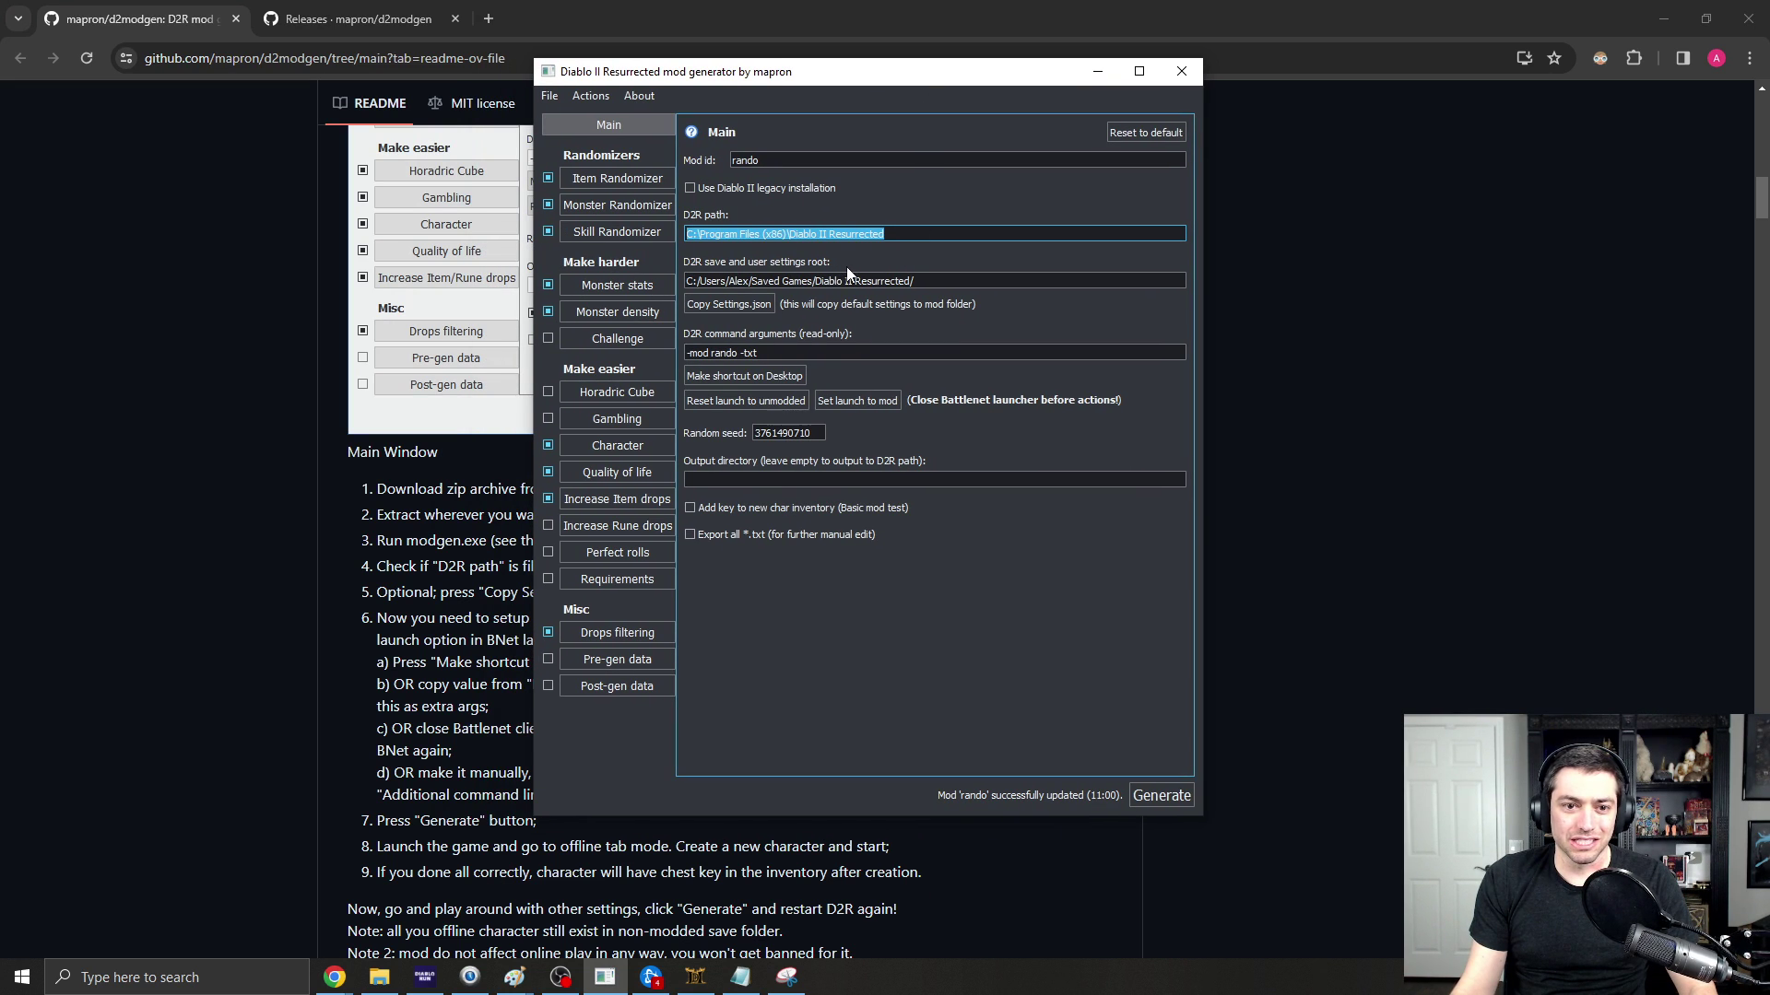
pyautogui.click(923, 236)
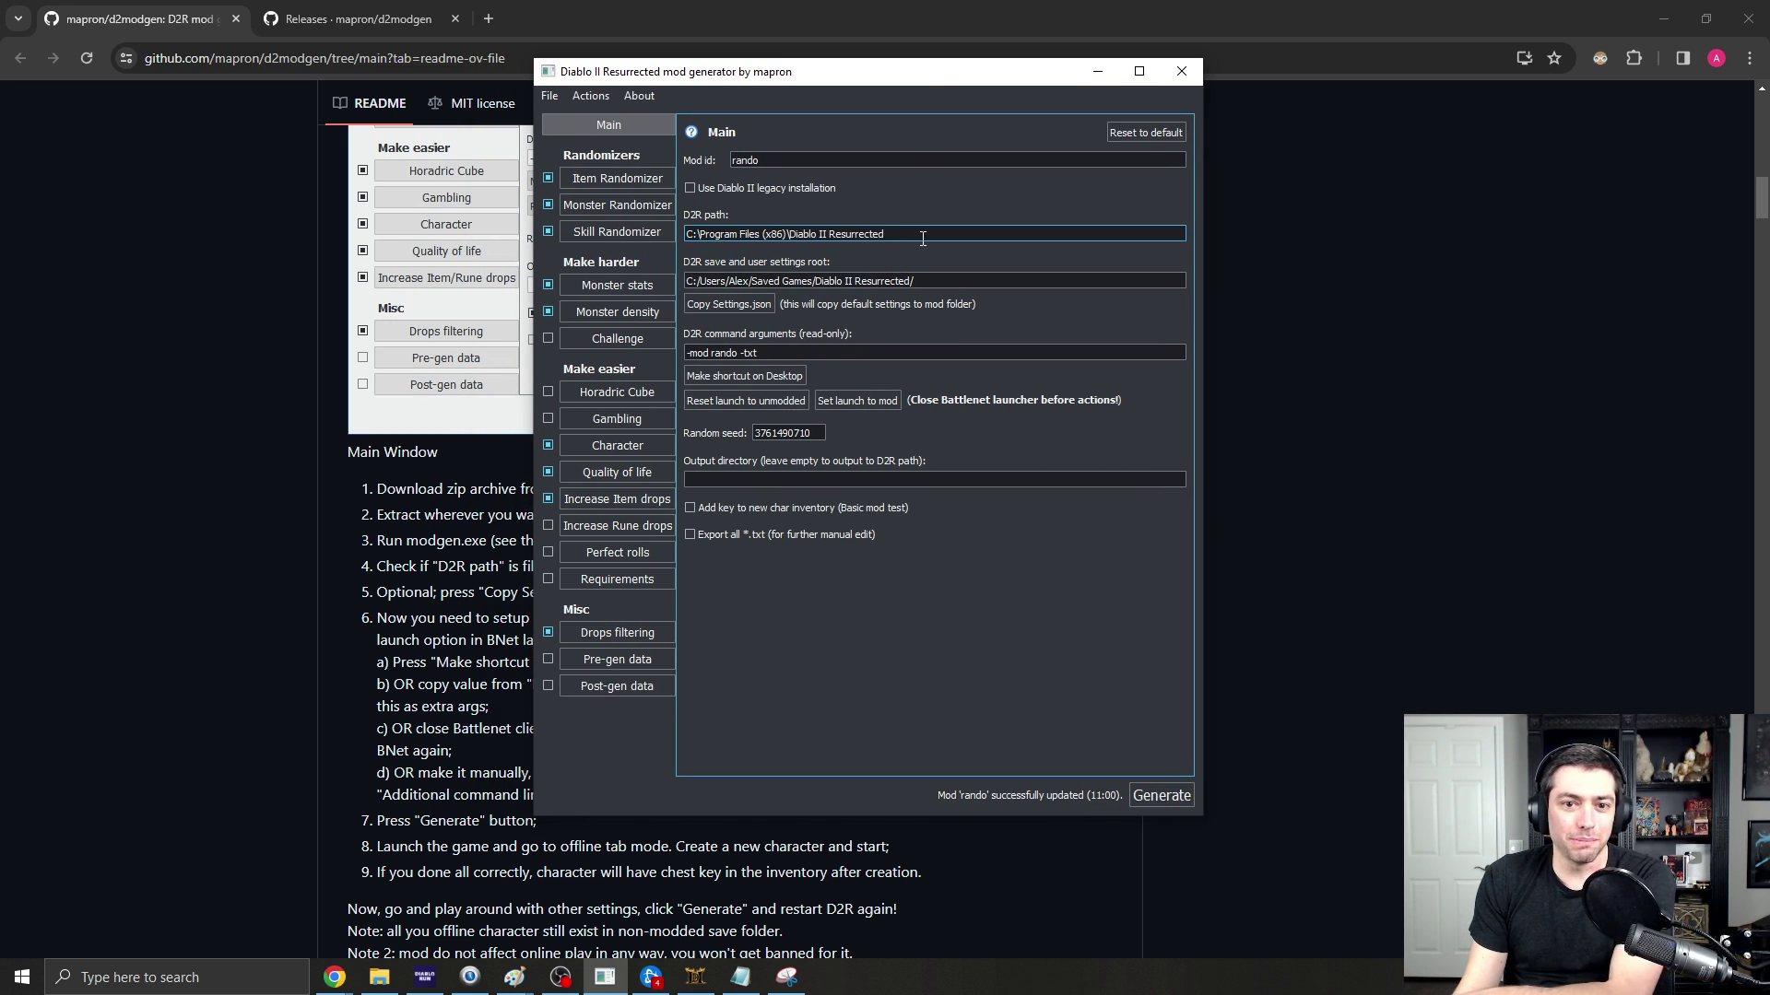
pyautogui.moveTo(923, 236); pyautogui.dragTo(700, 234)
pyautogui.hotkey('ctrl', 'c')
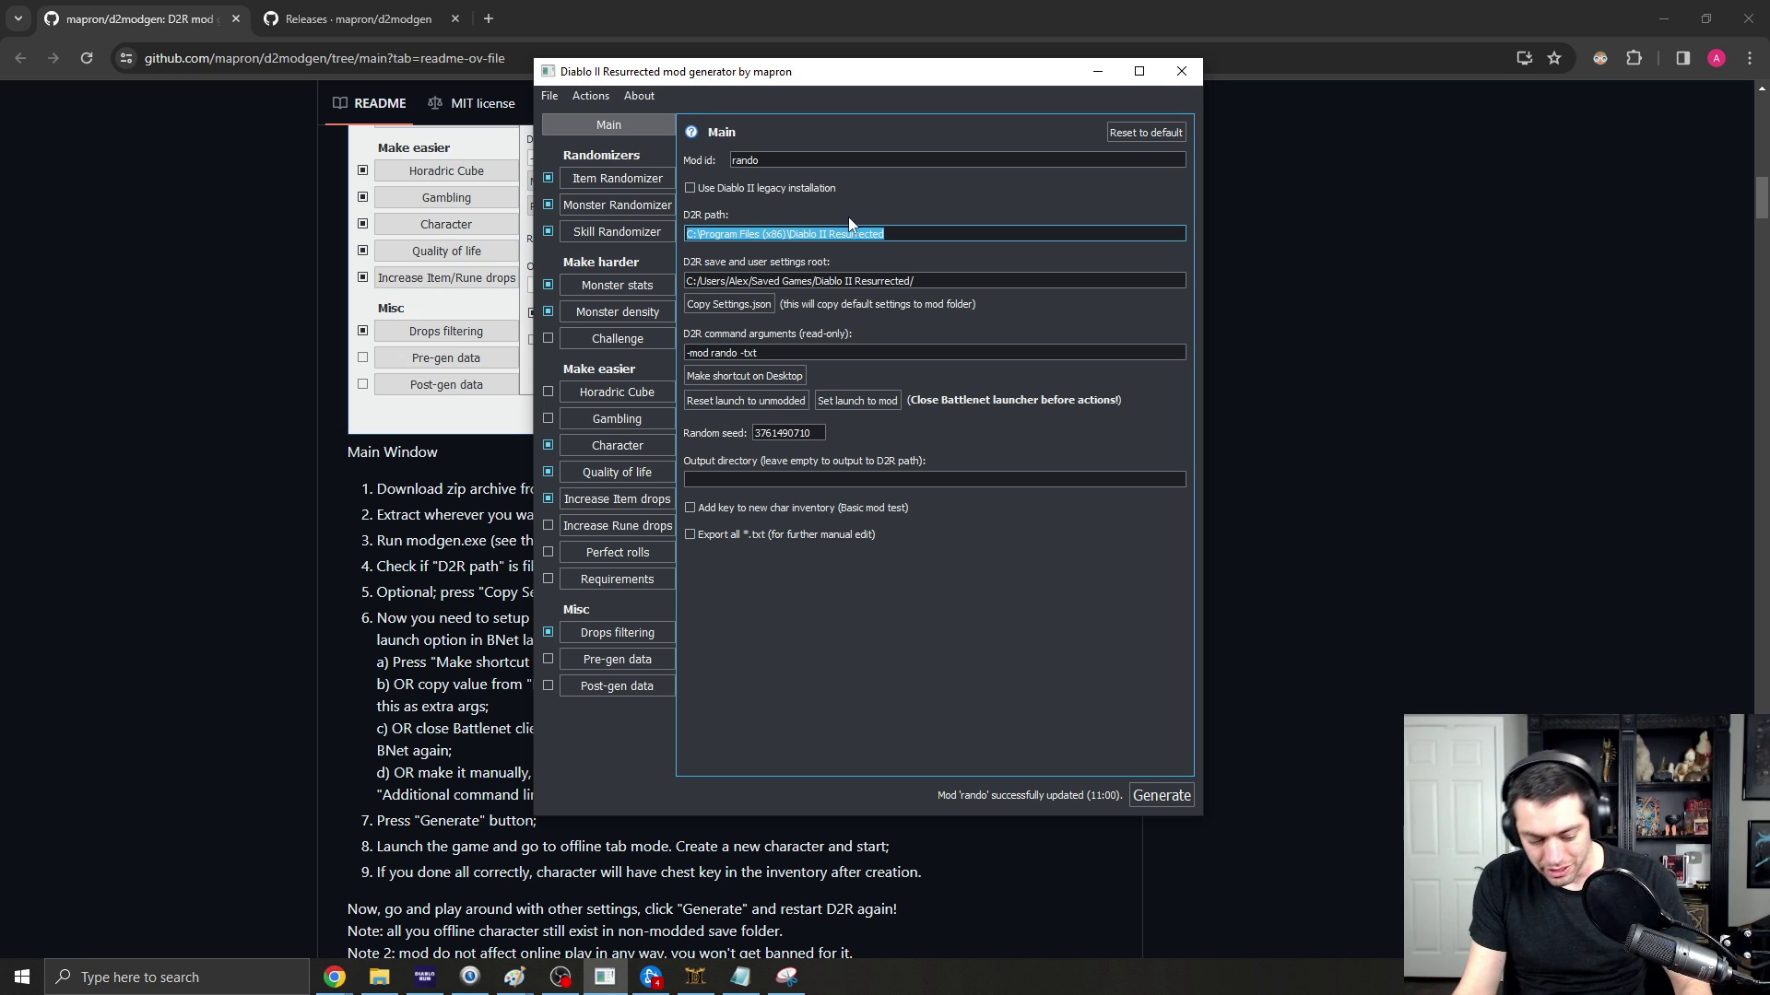
pyautogui.press('BackSpace')
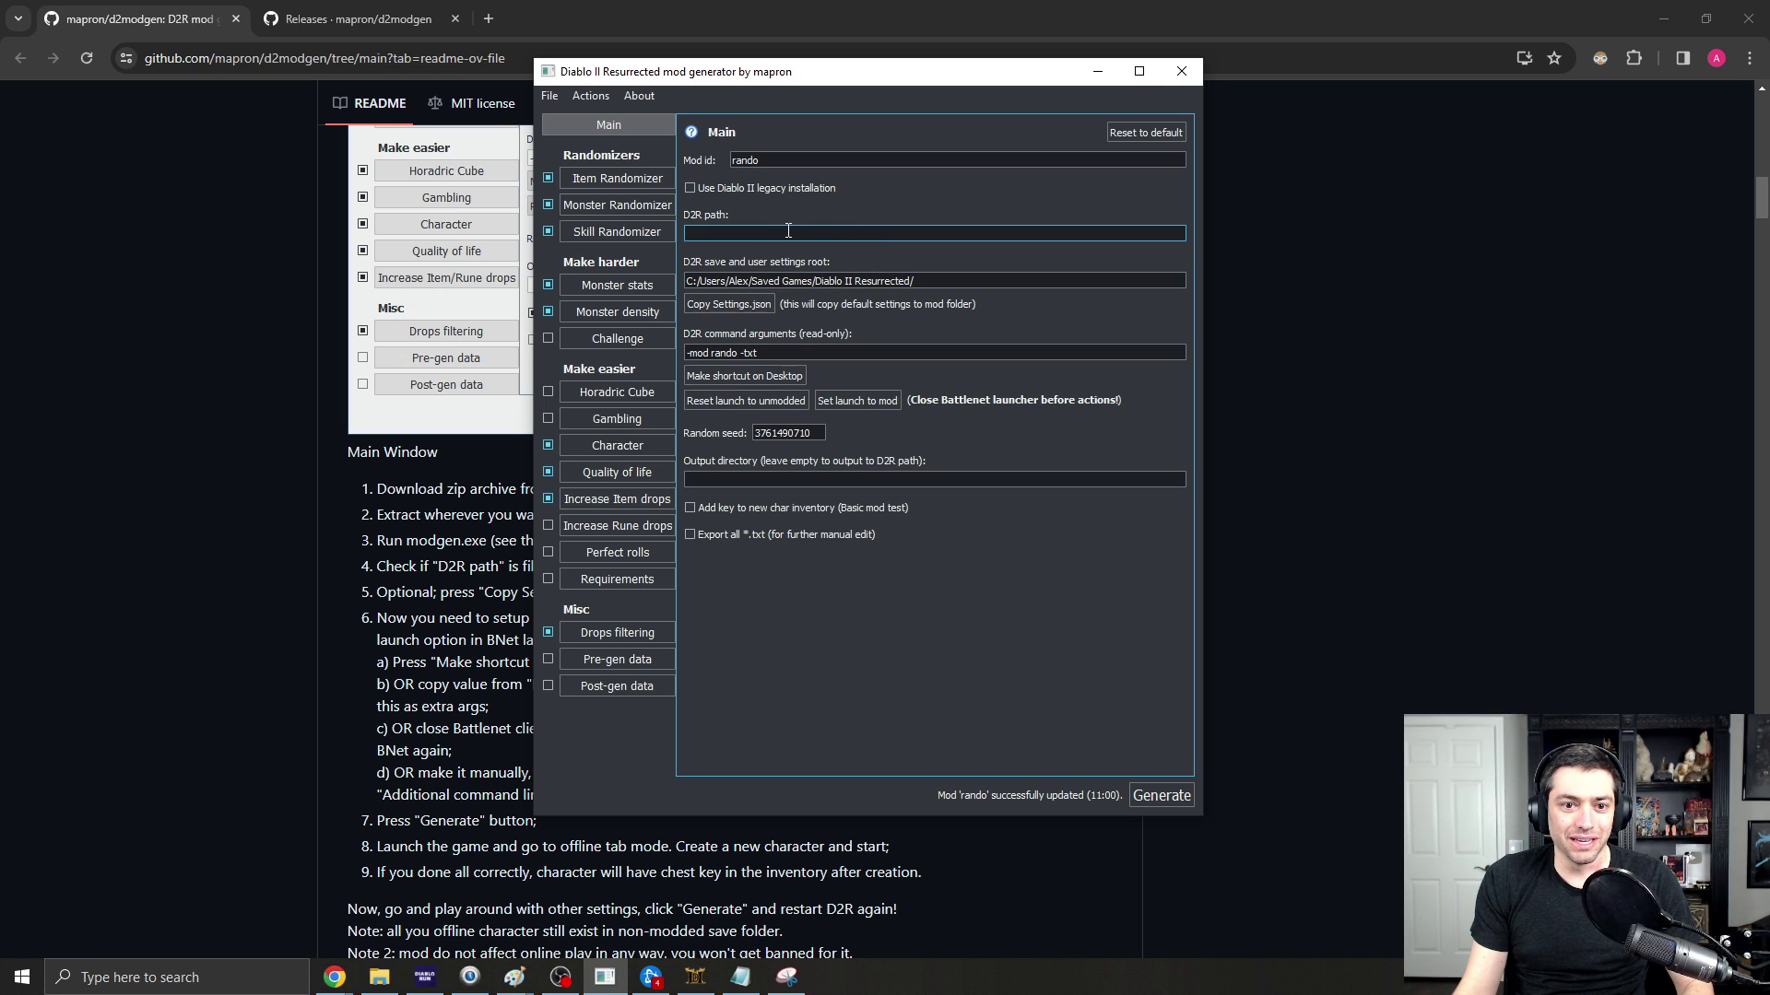
pyautogui.hotkey('ctrl', 'v')
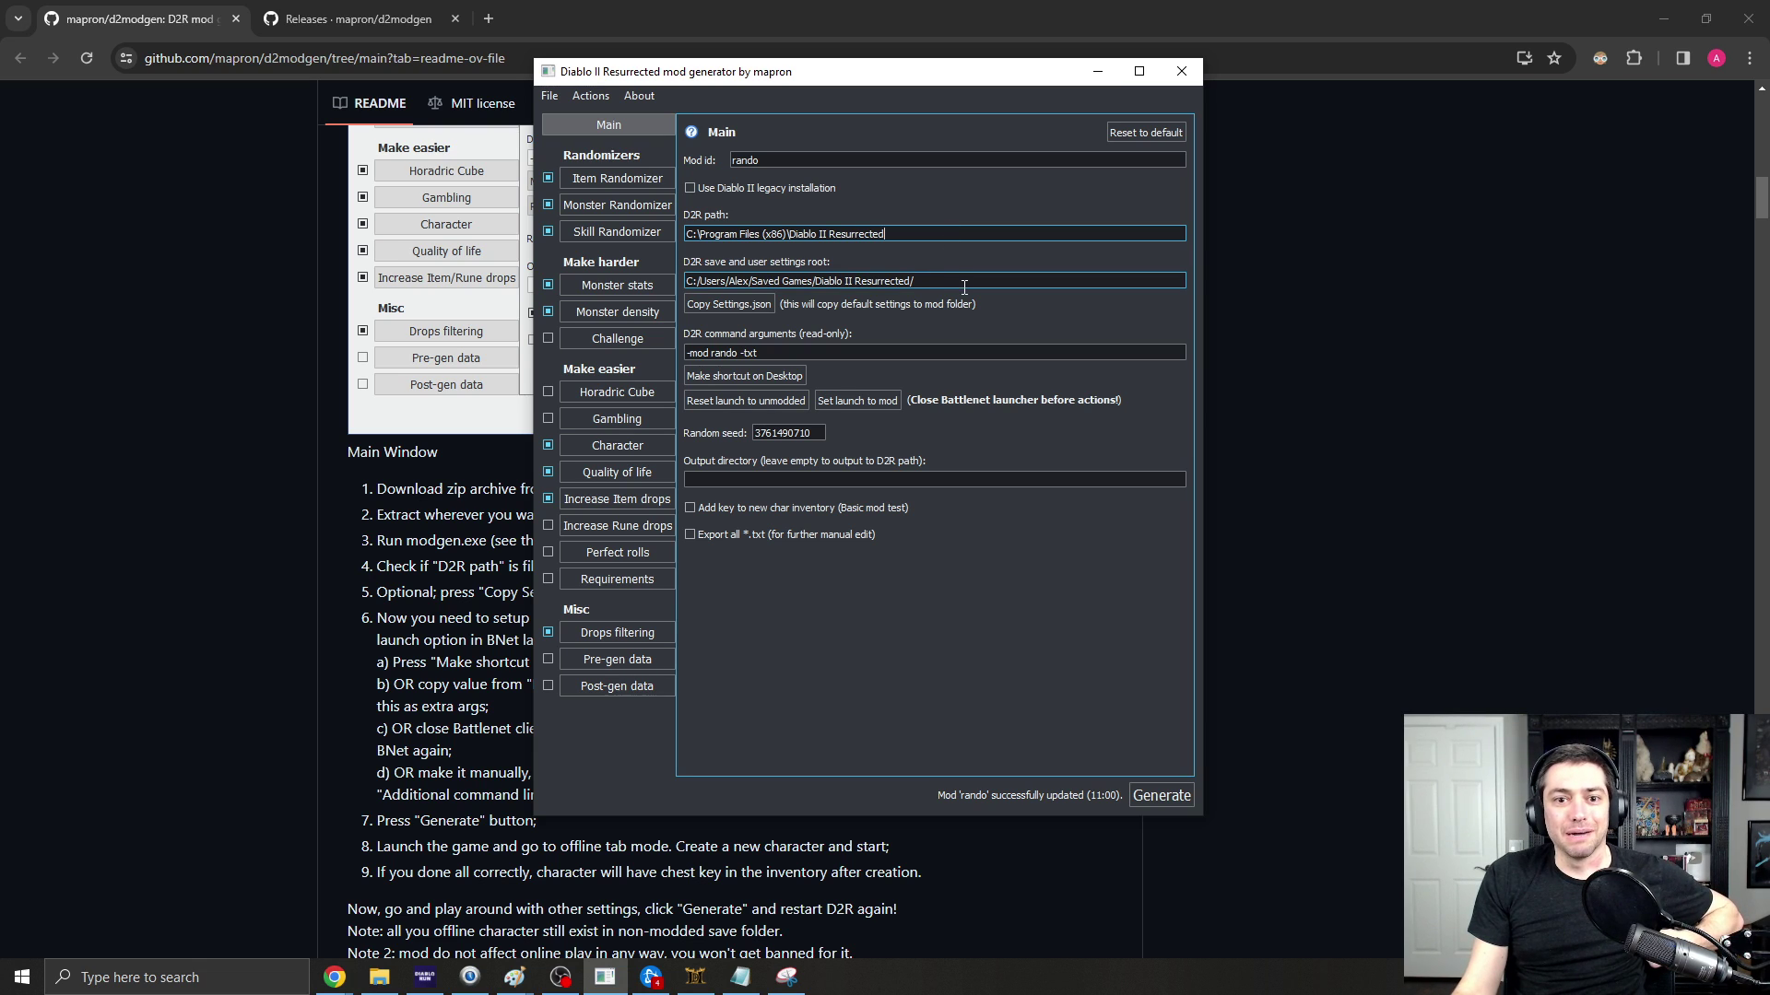
pyautogui.press('Tab')
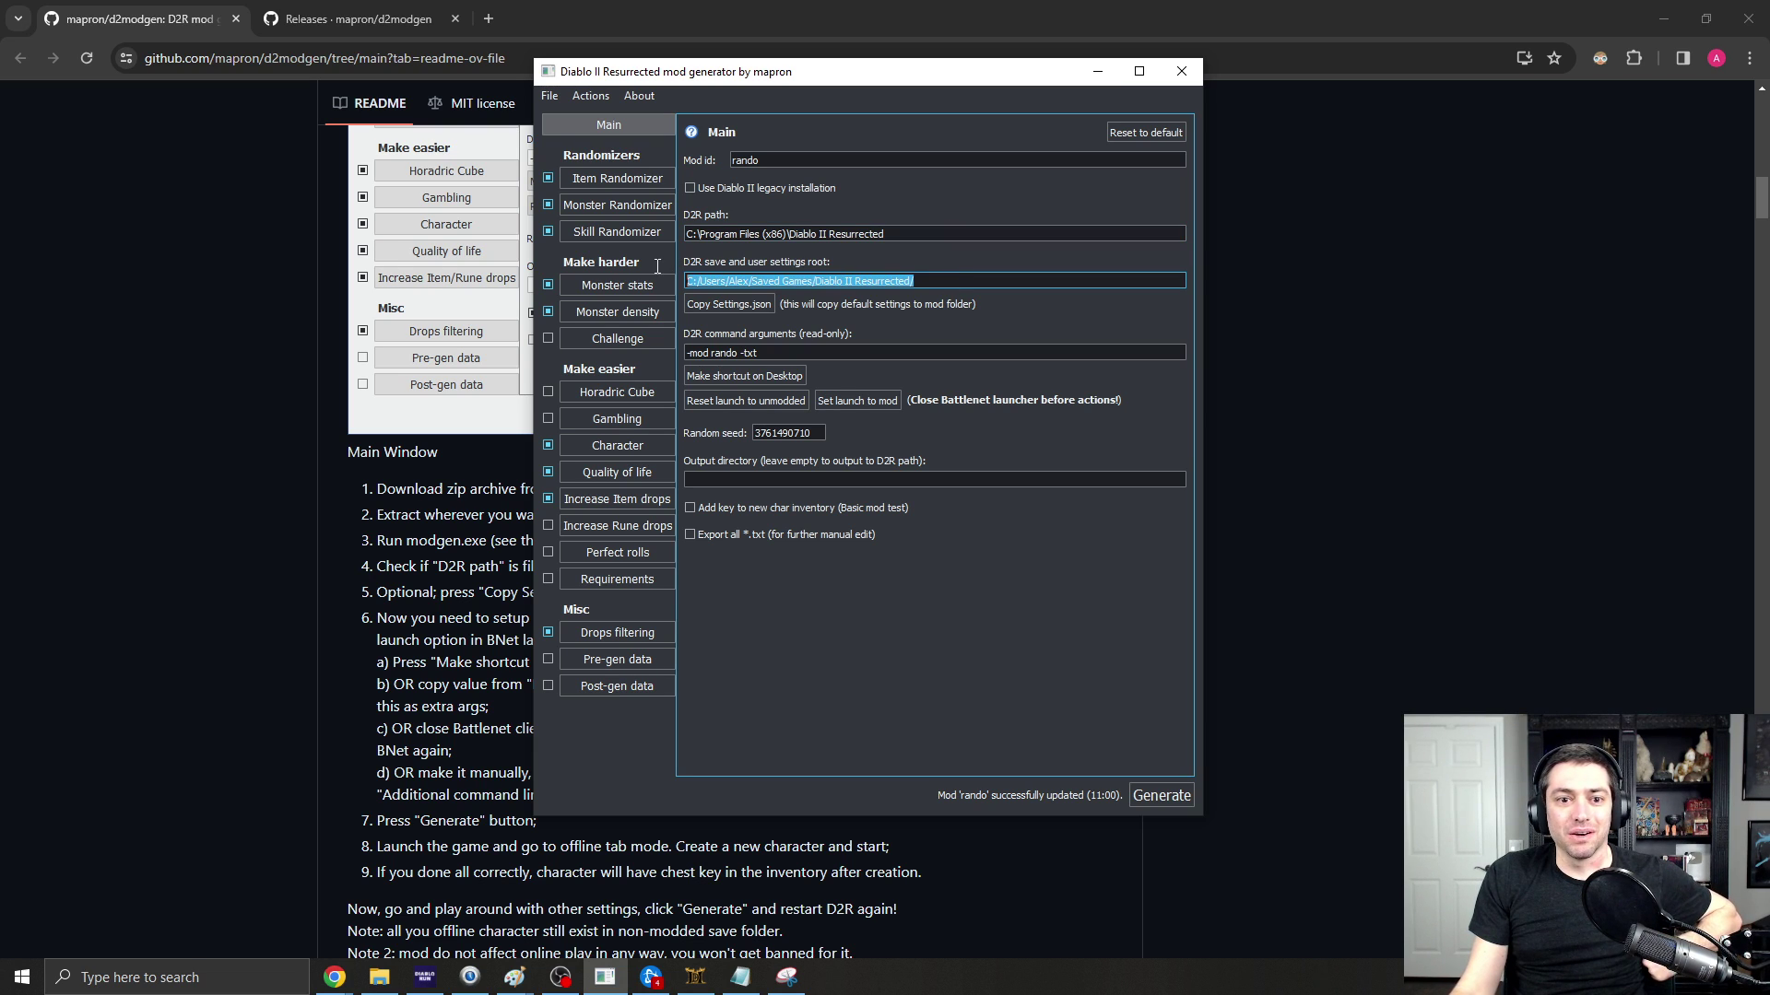
# - Select the '-mod rando -txt' launch arguments in d2modgen and switch to Battle.net
pyautogui.click(896, 280)
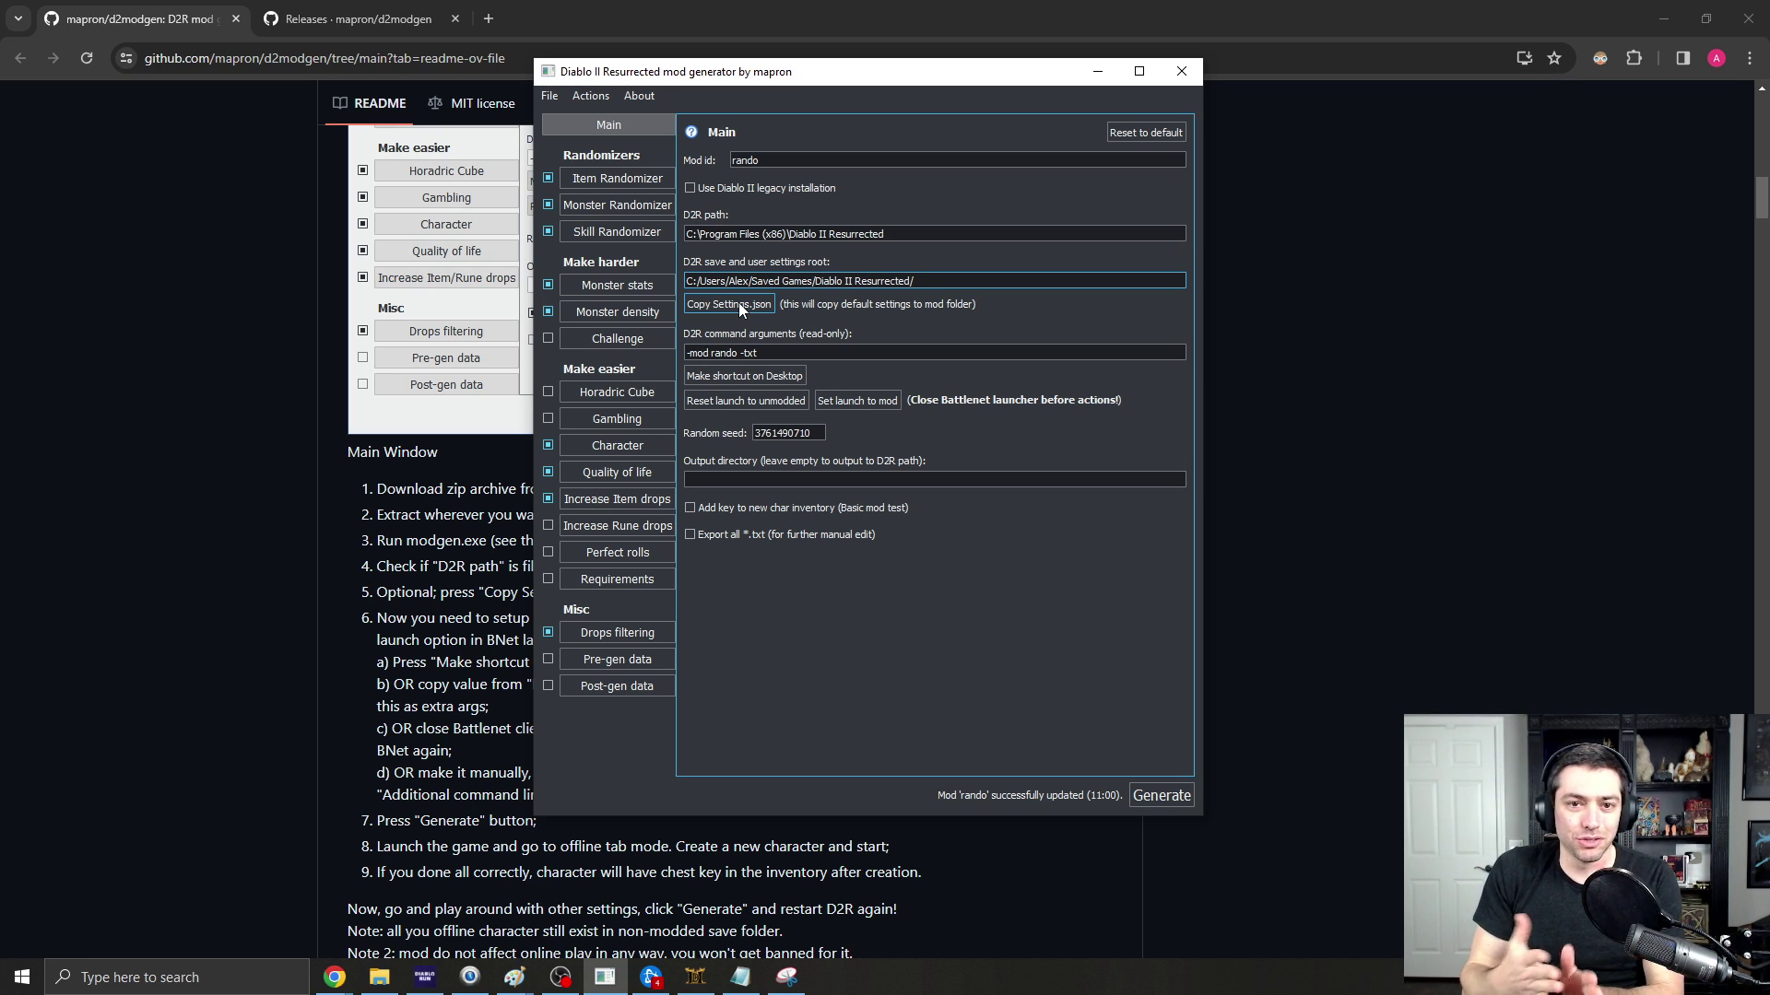
pyautogui.click(816, 351)
pyautogui.moveTo(813, 350); pyautogui.dragTo(666, 346)
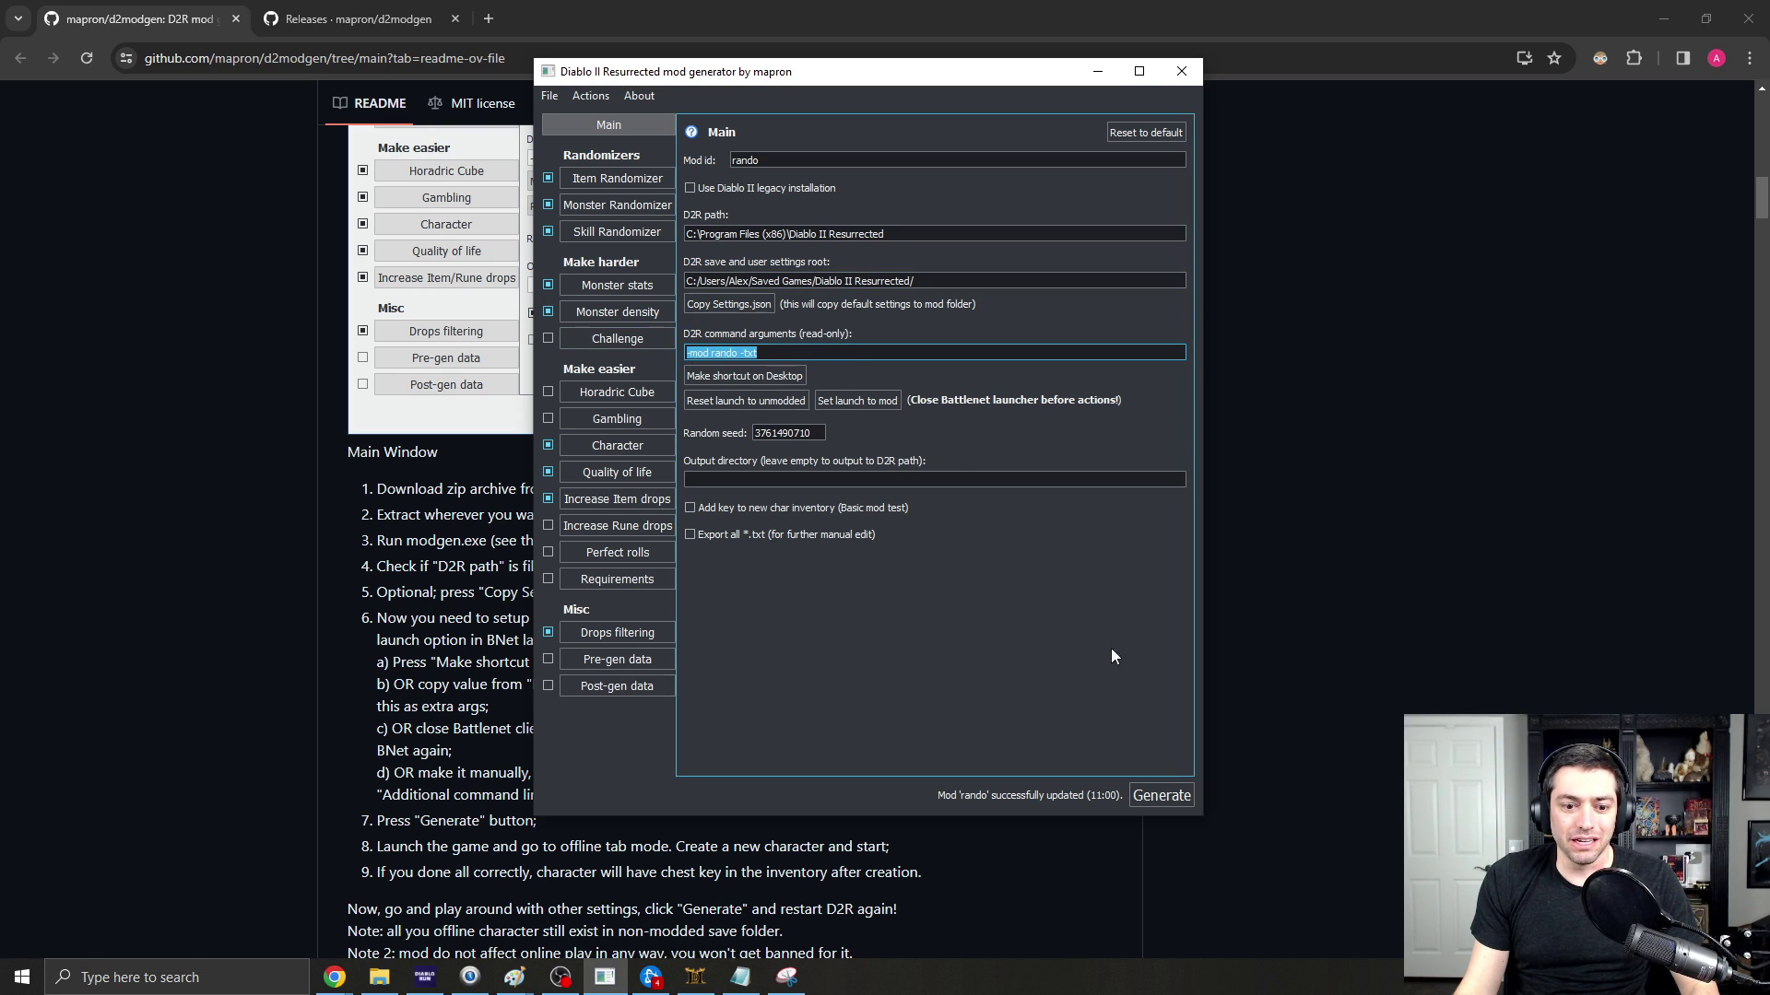
pyautogui.click(652, 977)
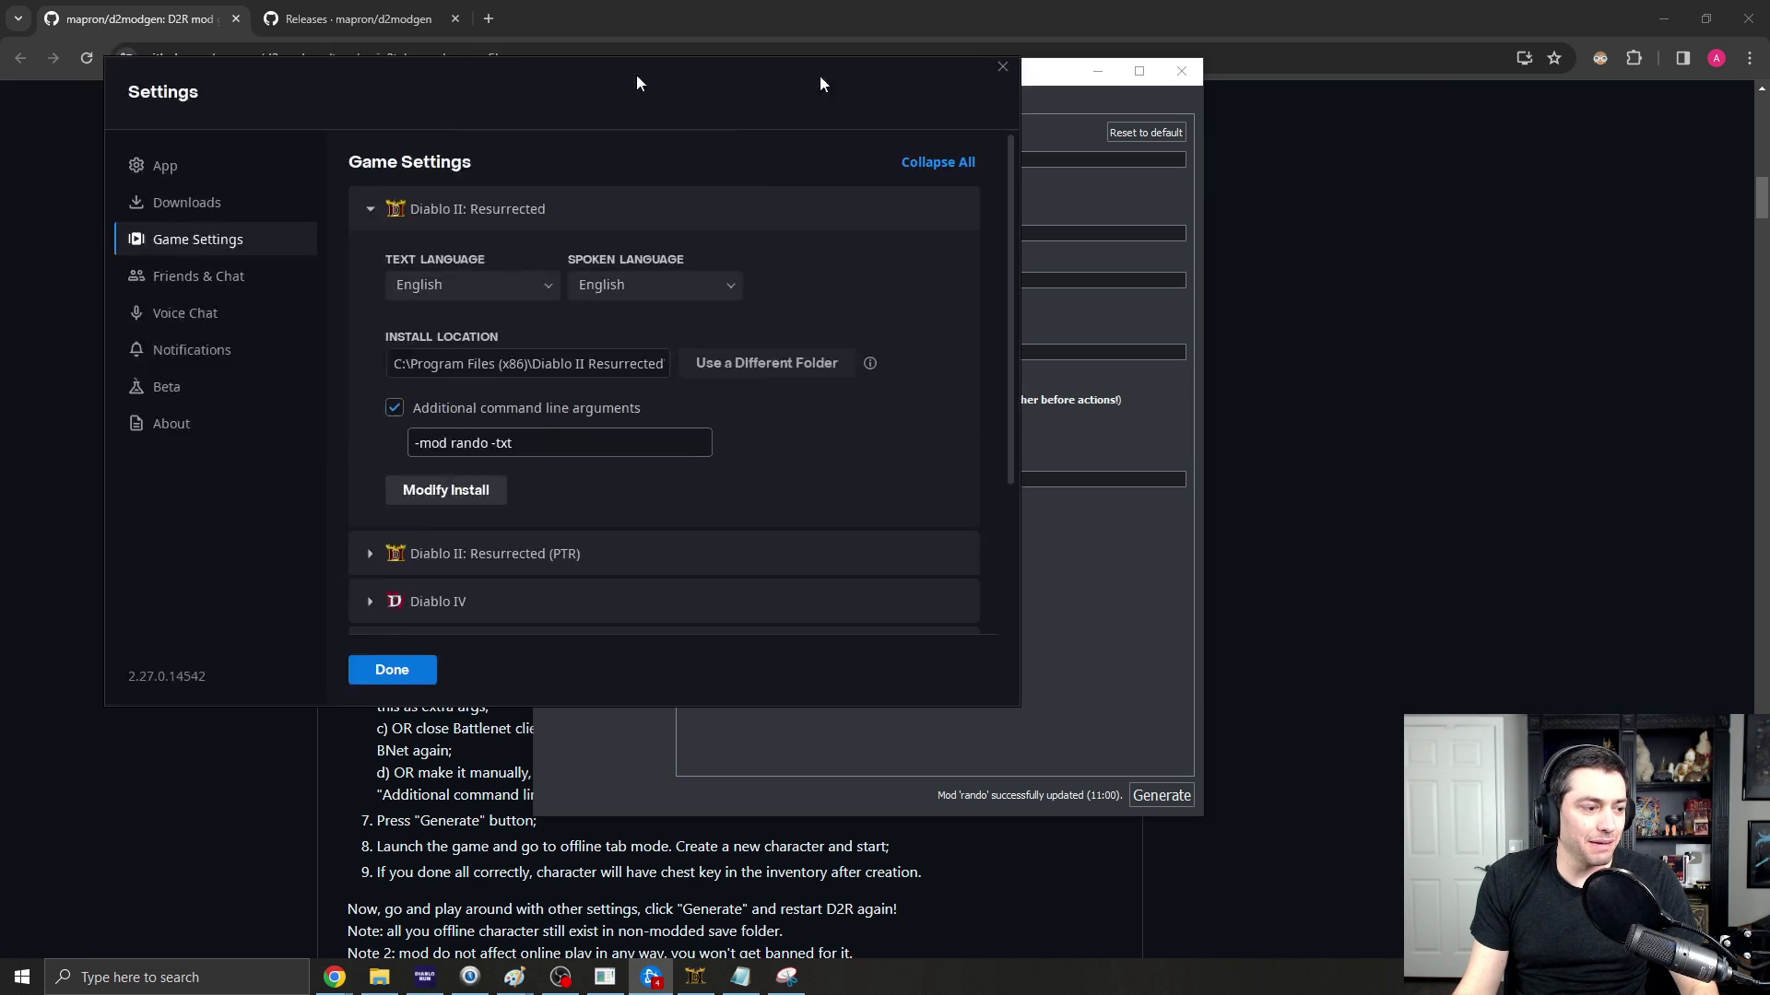
# - Confirm Diablo II: Resurrected's additional command line arguments read '-mod rando -txt' and close Battle.net Settings
pyautogui.click(1080, 429)
pyautogui.moveTo(1080, 429); pyautogui.dragTo(907, 431)
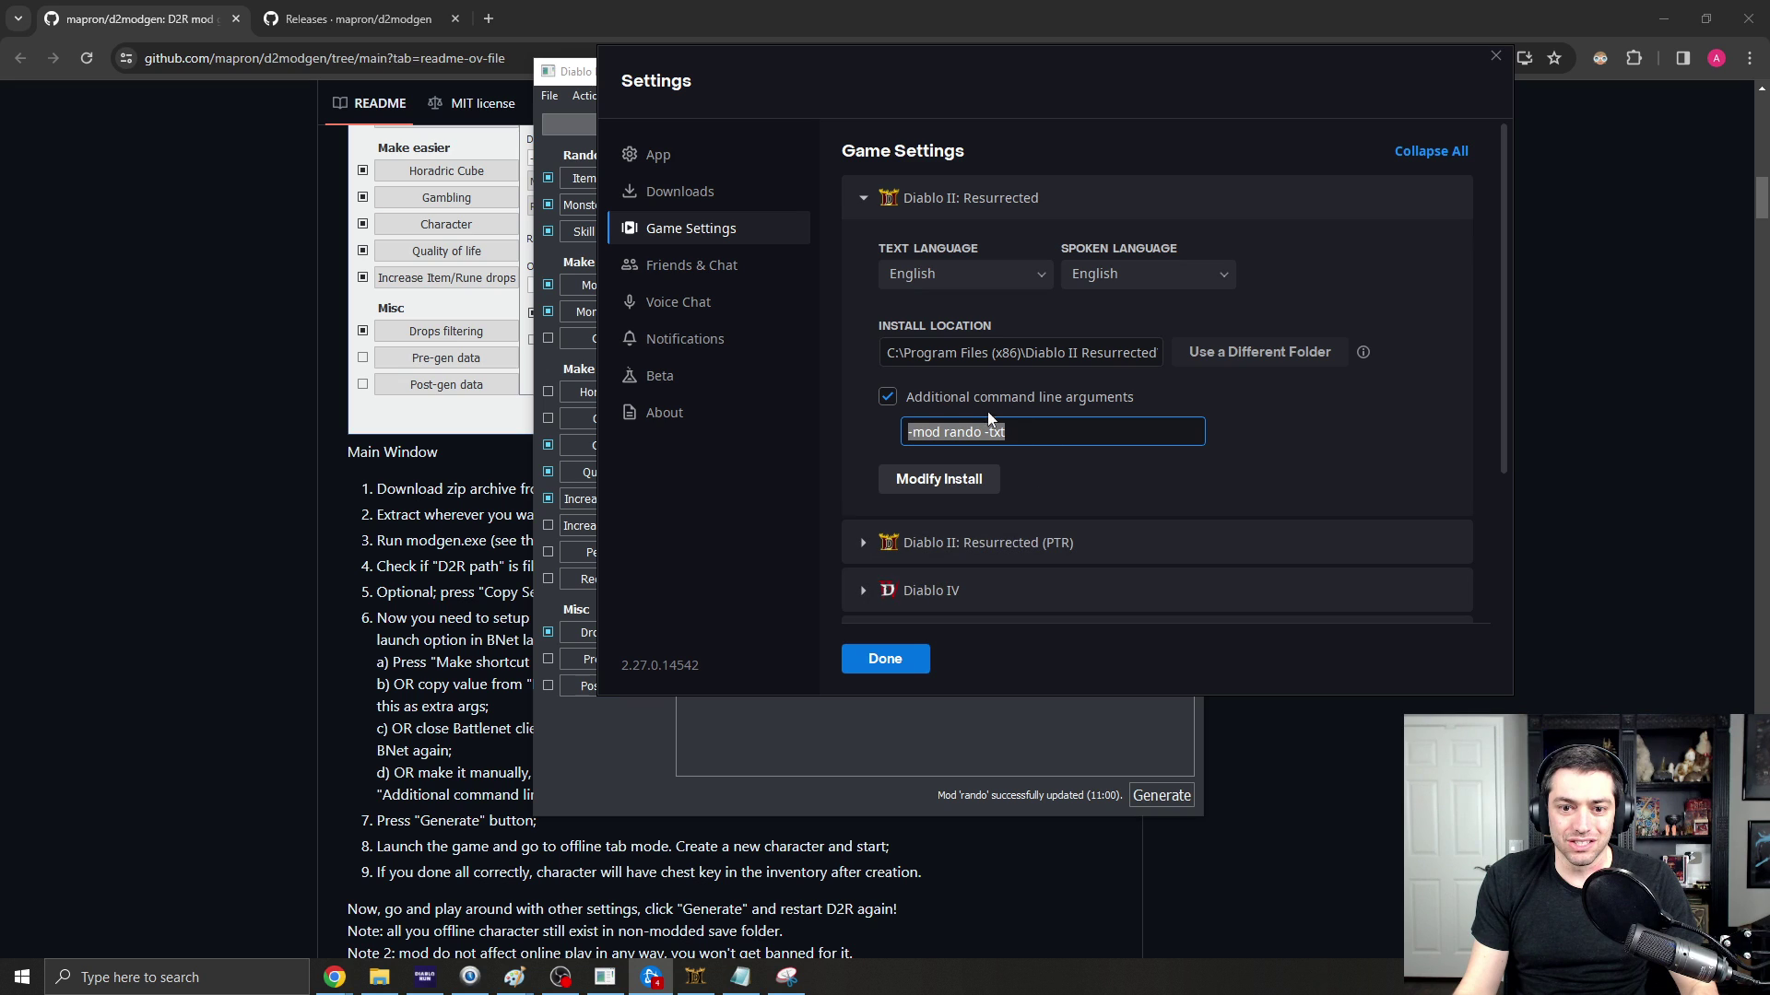
pyautogui.click(1495, 56)
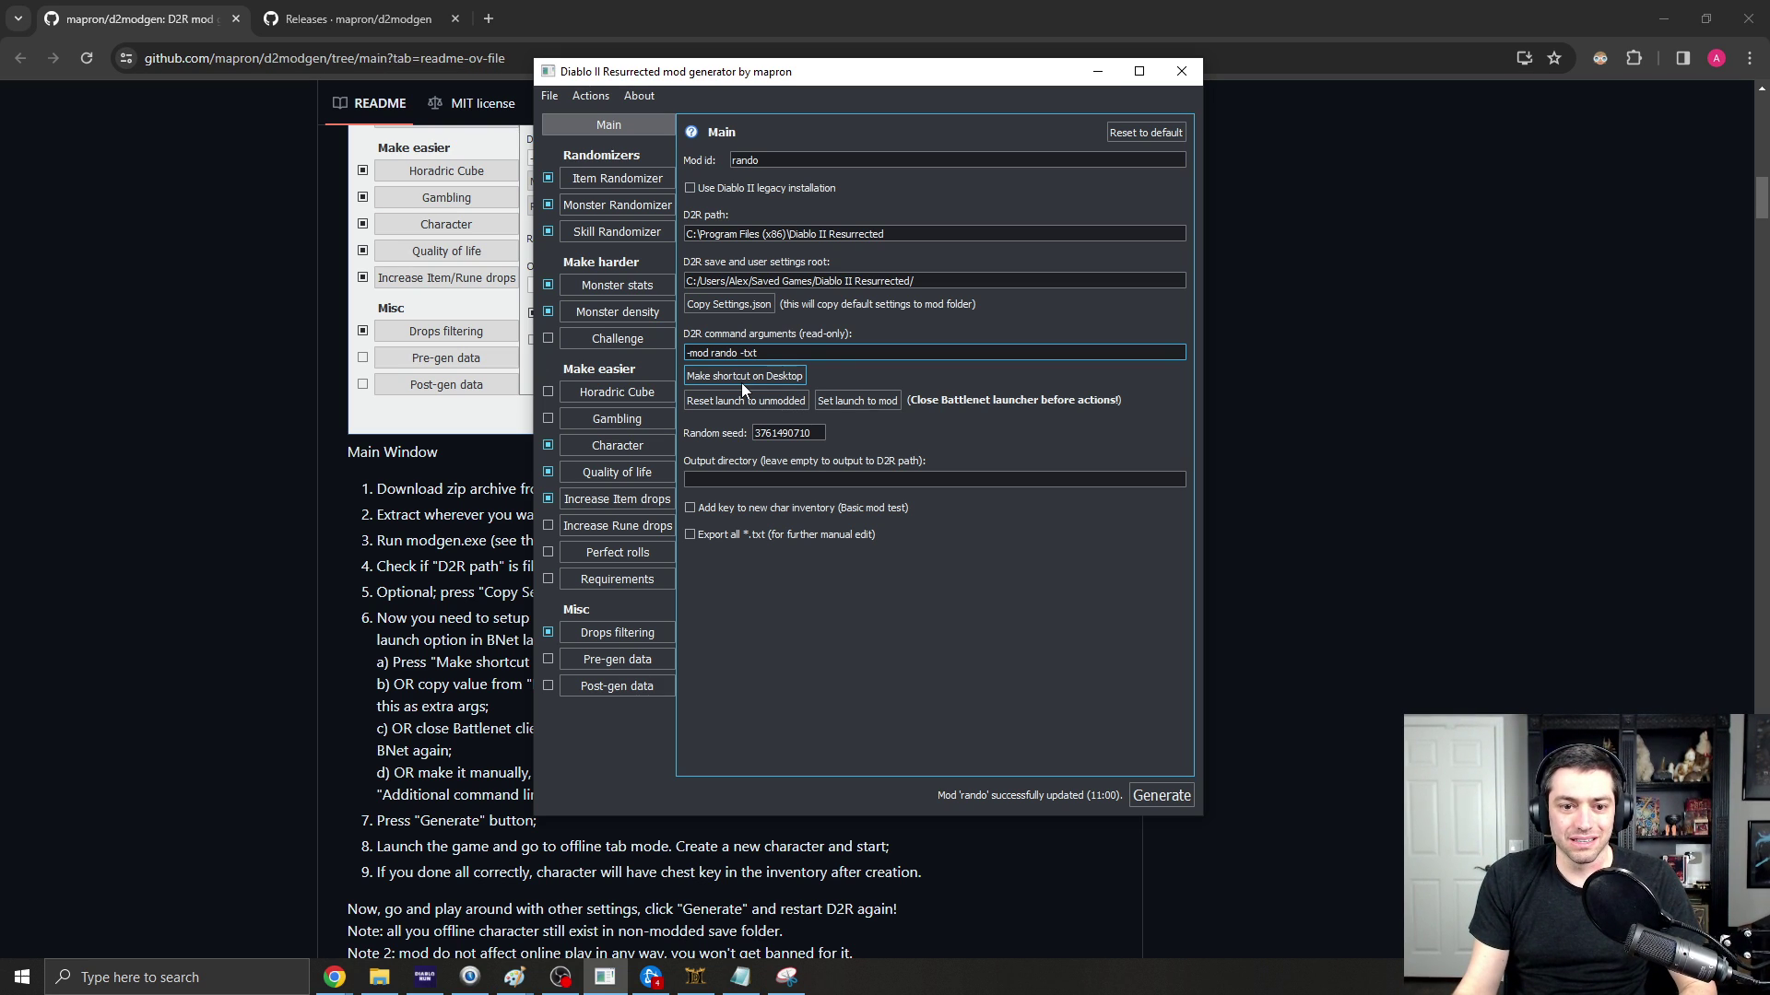
pyautogui.click(810, 435)
pyautogui.doubleClick(824, 433)
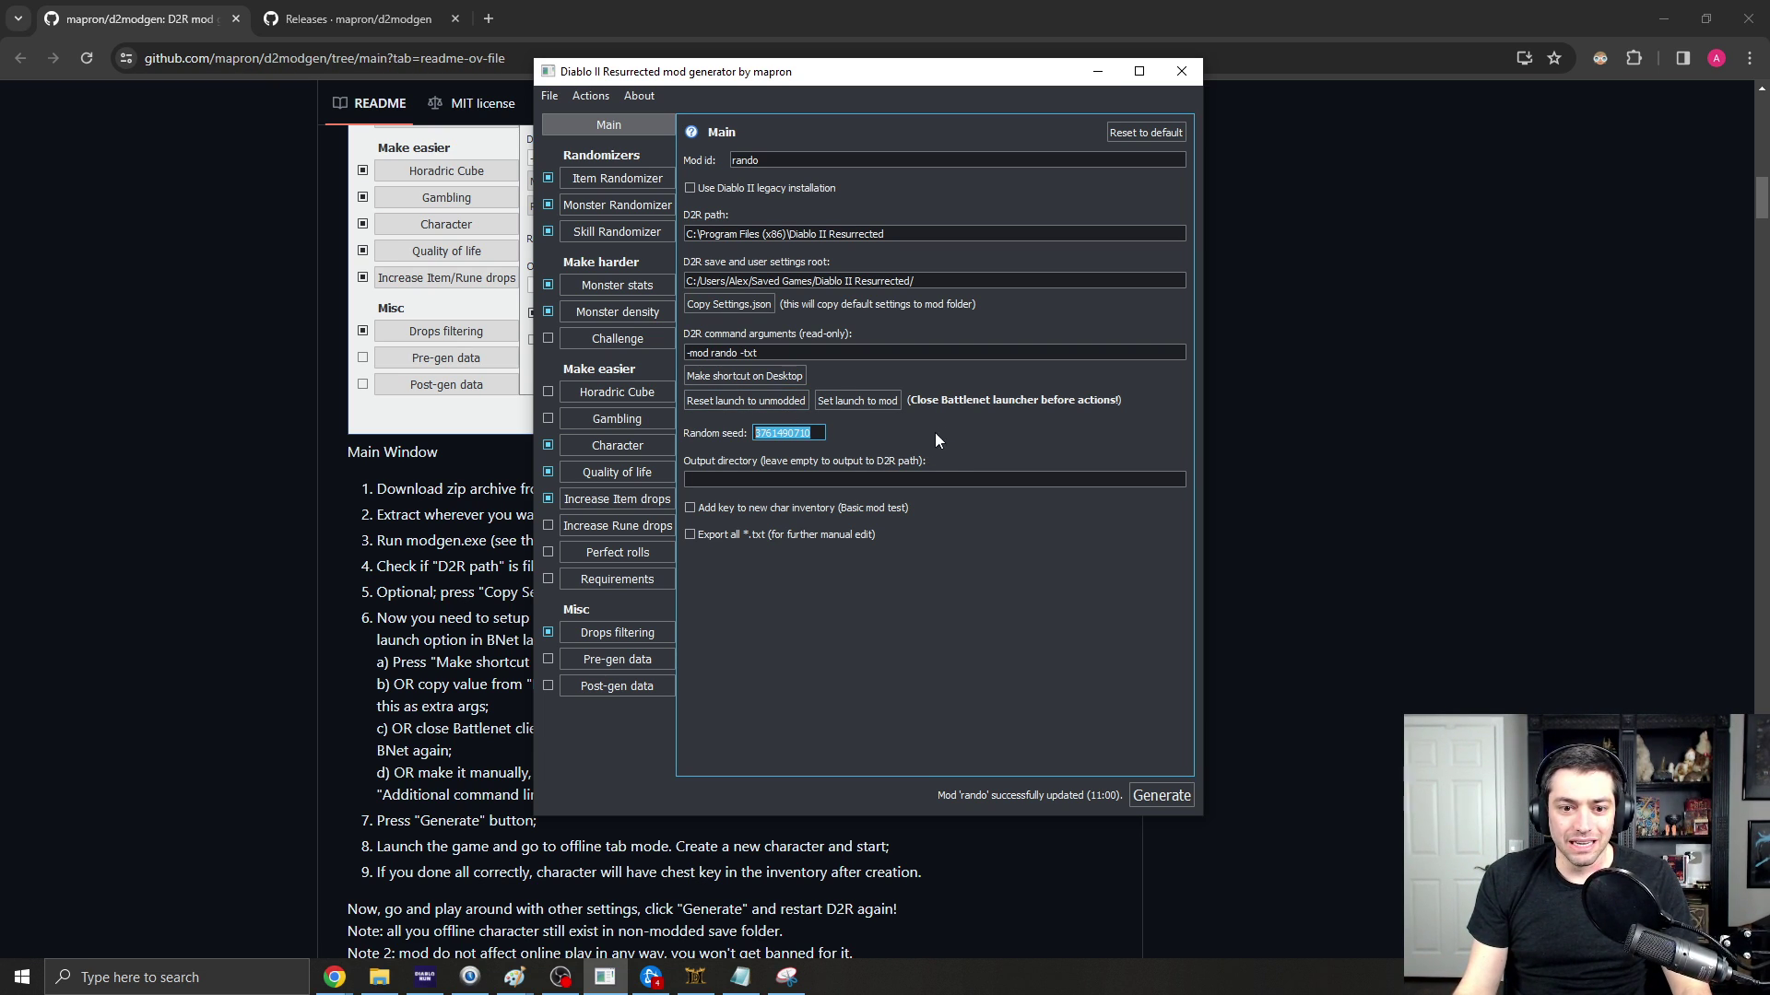
pyautogui.click(801, 432)
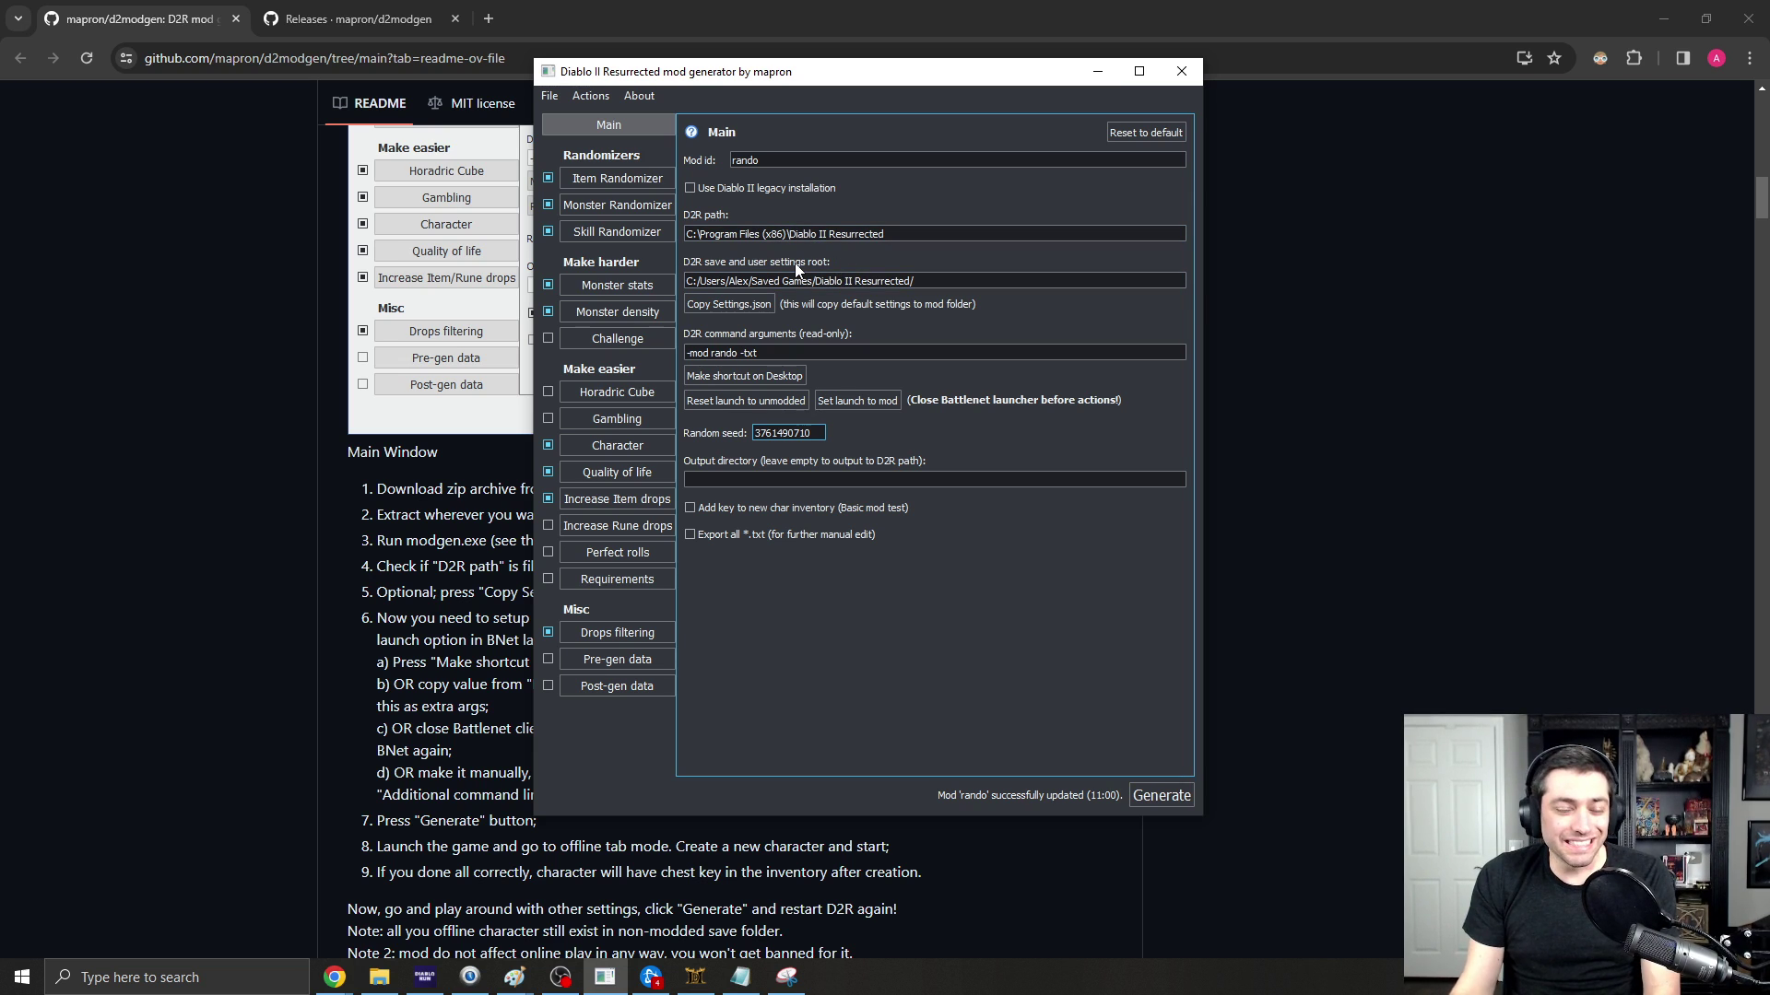
# - Try the Gambling Set chance at 100, then reset it to 1 and disable Gambling again
pyautogui.click(624, 179)
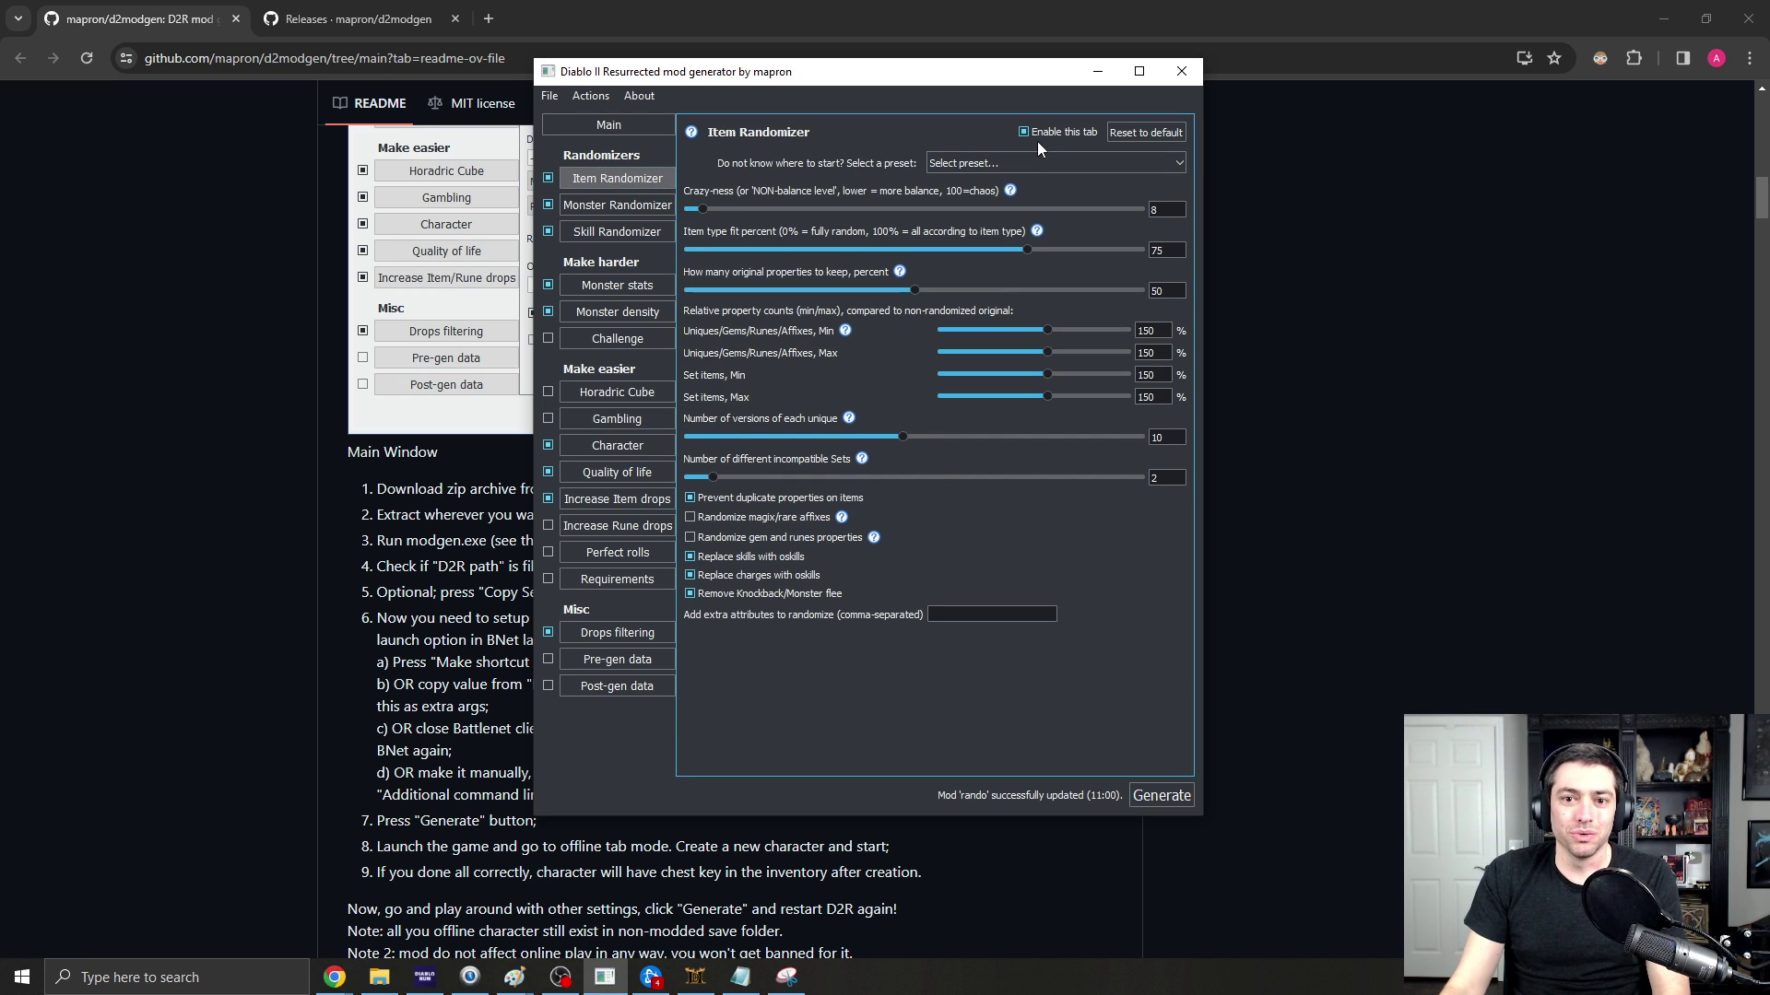
pyautogui.click(615, 422)
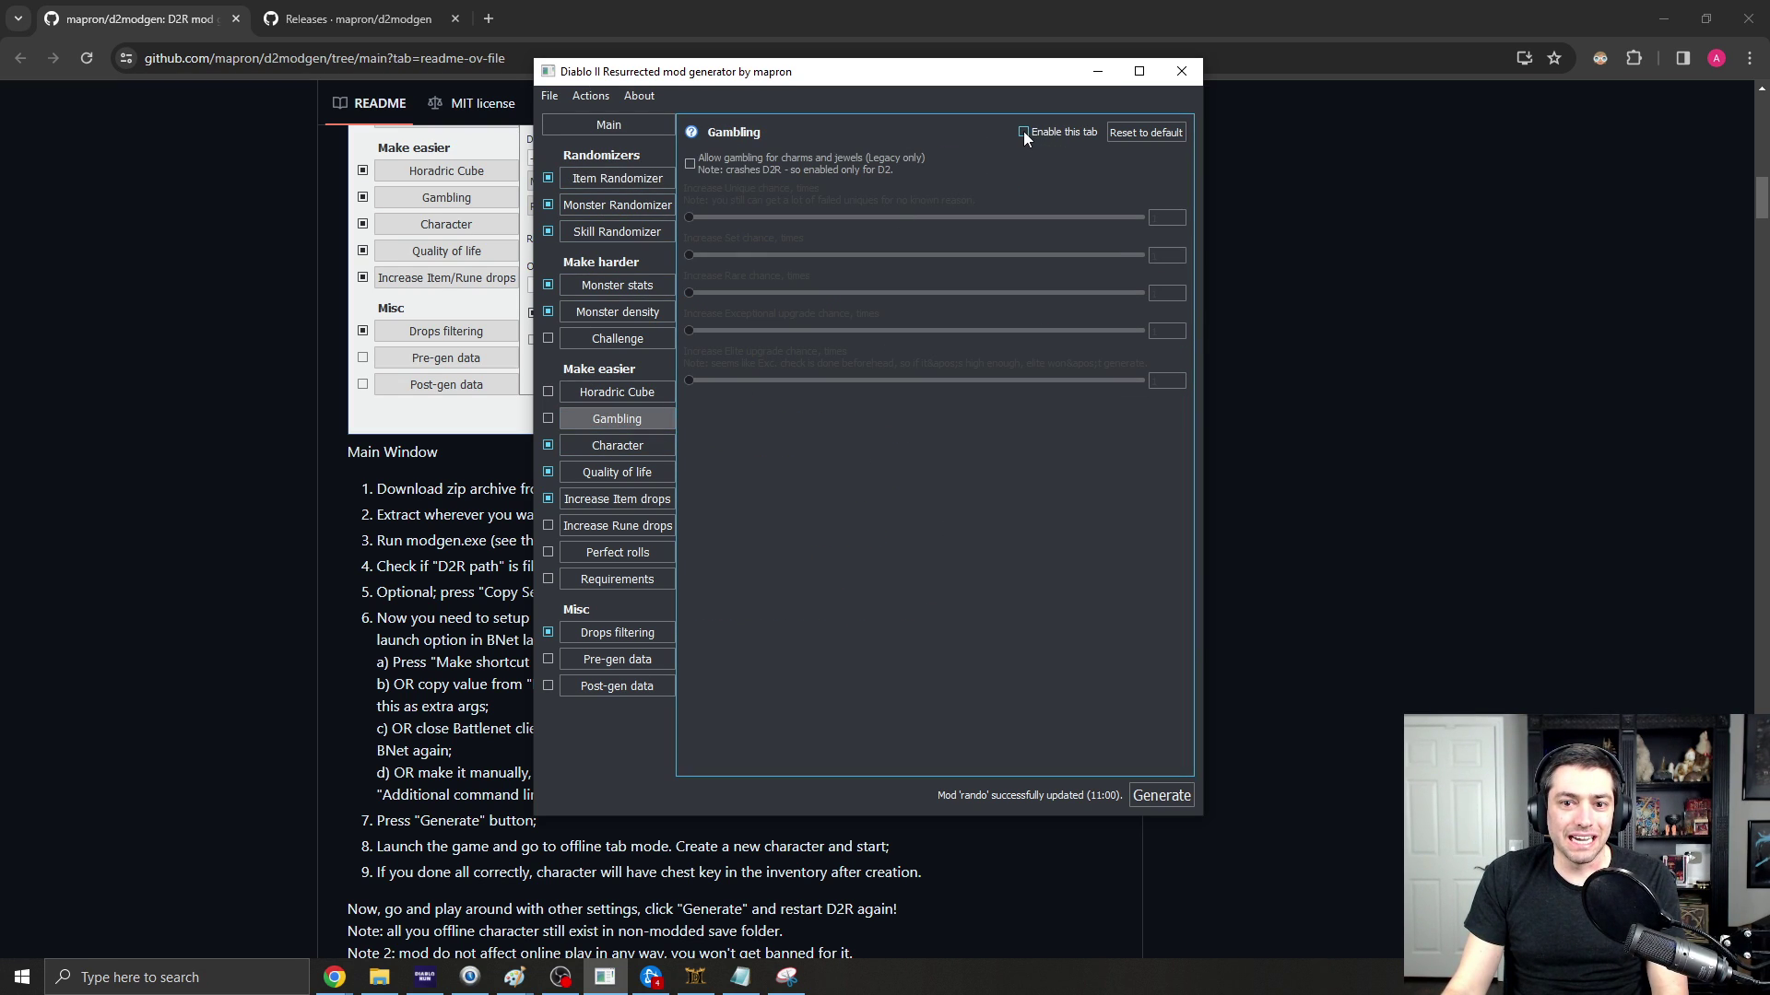
pyautogui.click(1023, 132)
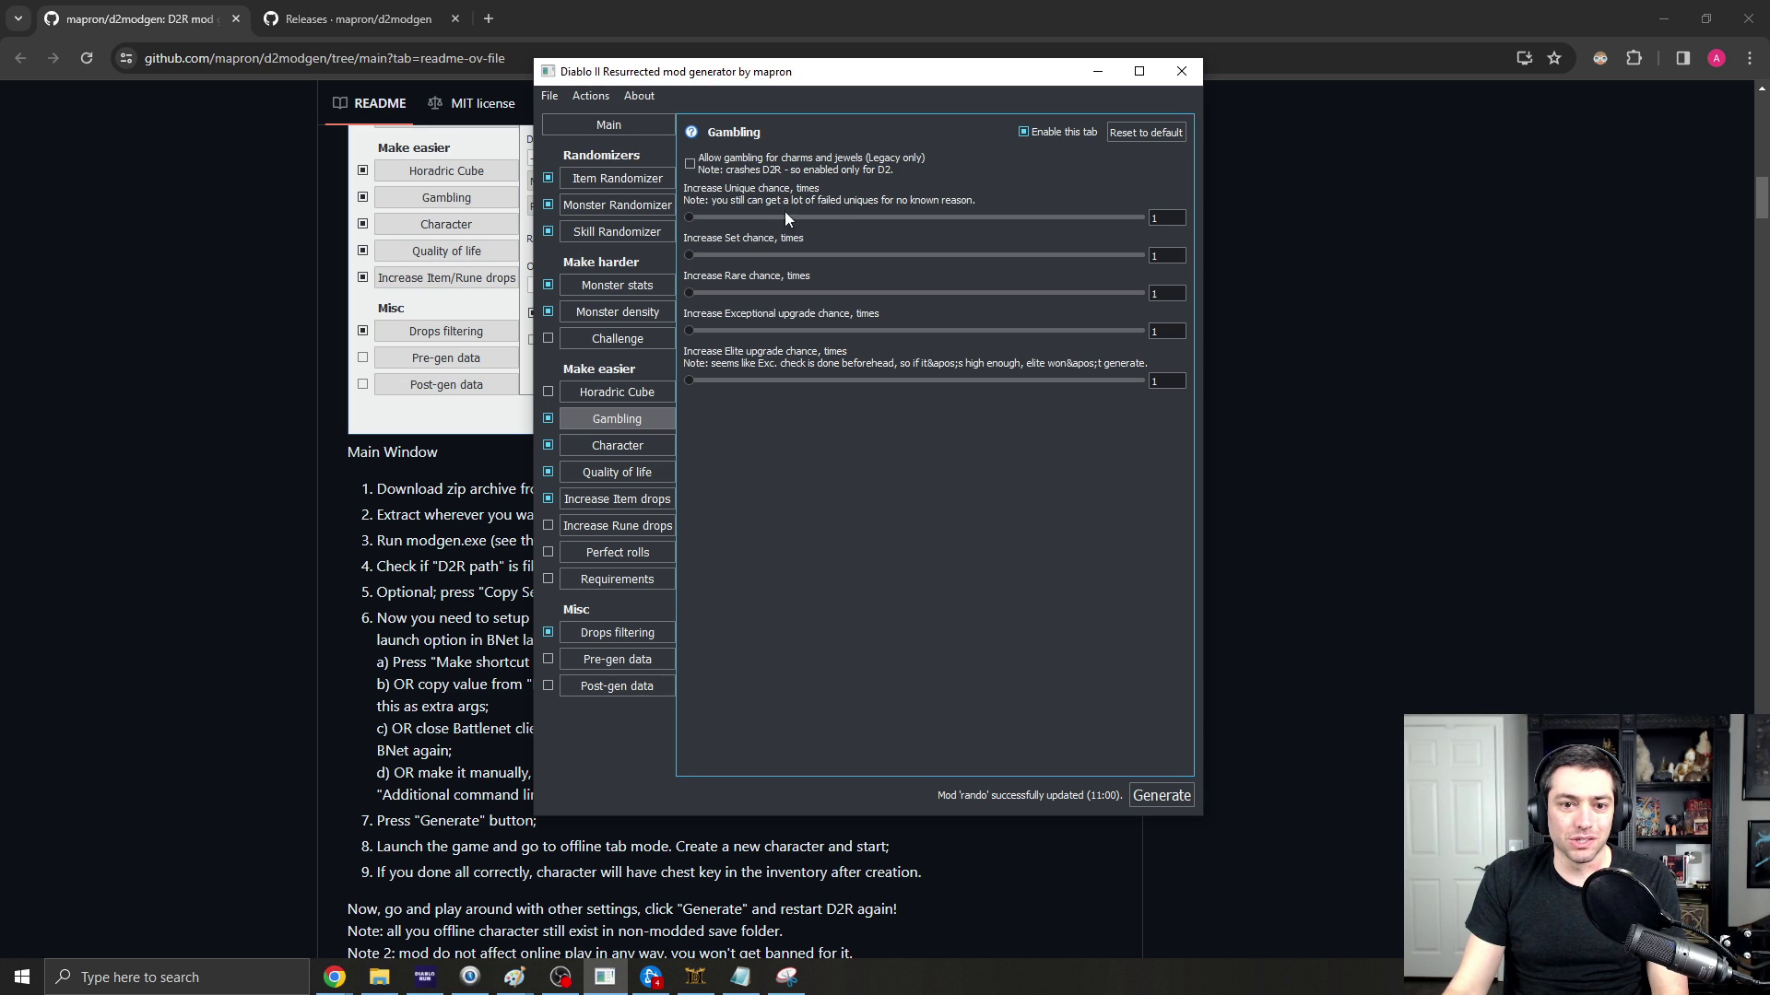
pyautogui.moveTo(690, 257); pyautogui.dragTo(896, 262)
pyautogui.moveTo(706, 293); pyautogui.dragTo(689, 218)
pyautogui.moveTo(938, 259); pyautogui.dragTo(689, 258)
pyautogui.click(1023, 132)
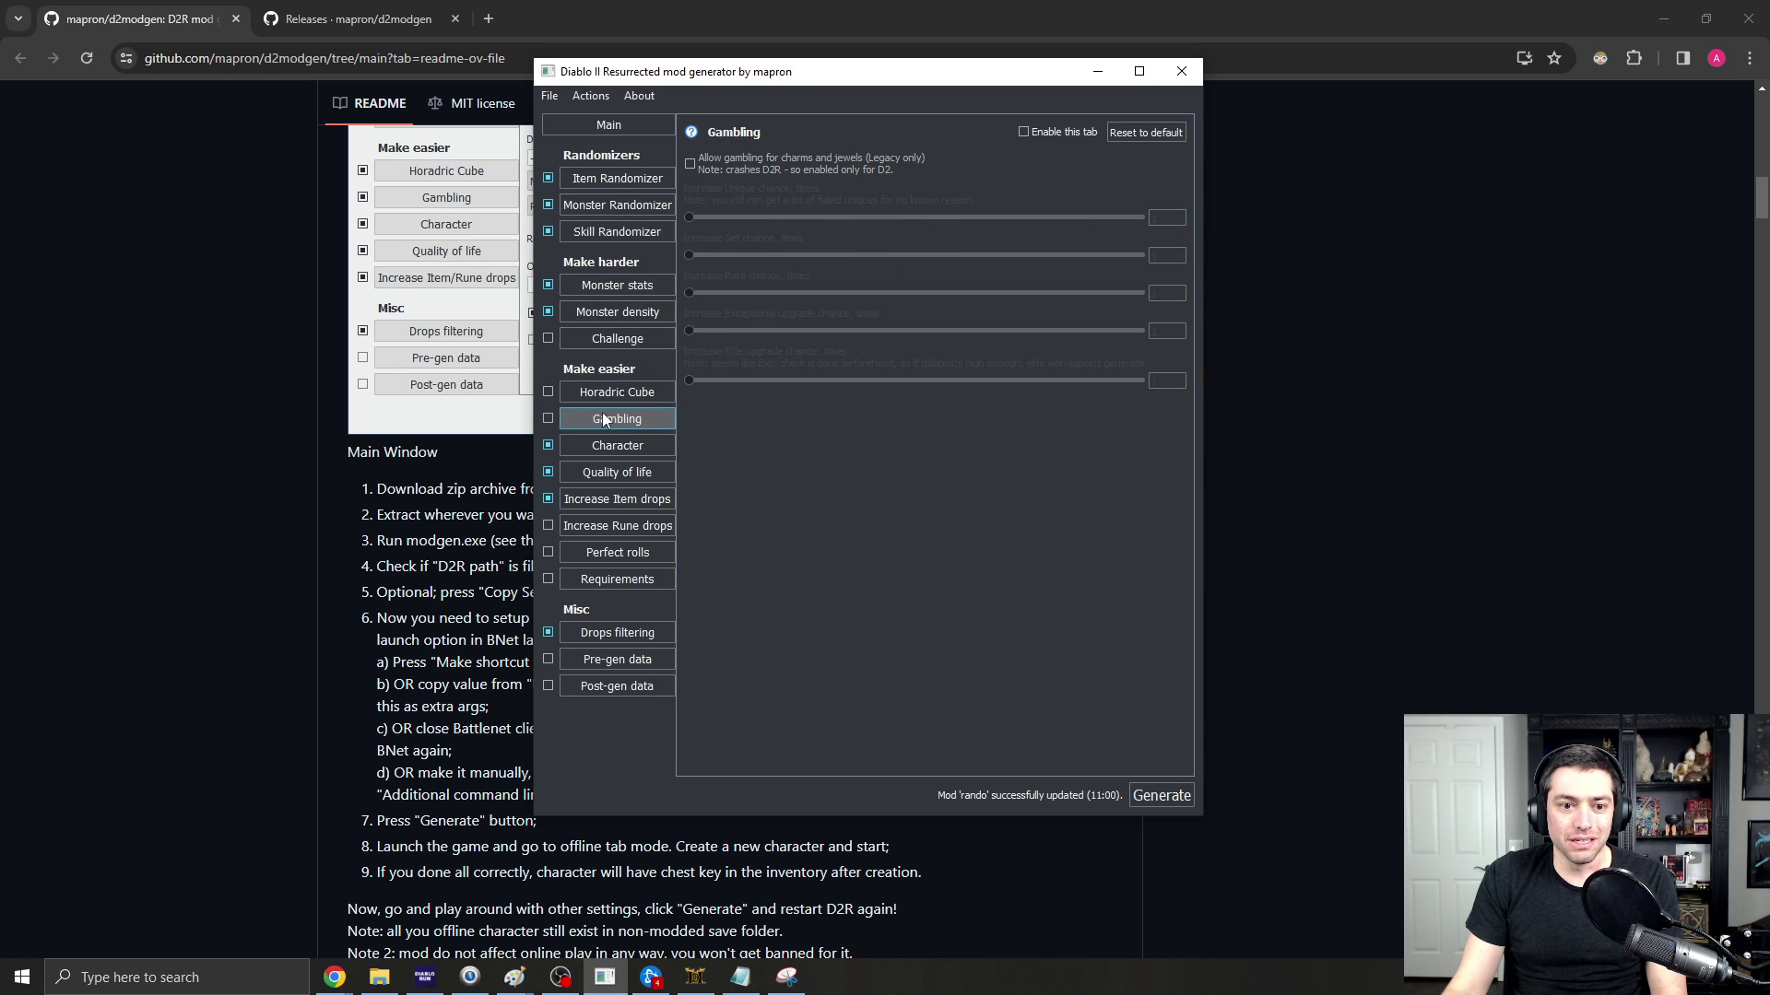
# - Review the Horadric Cube, Monster and Skill Randomizer pages, then lower item Crazy-ness from 45 to 10
pyautogui.click(632, 394)
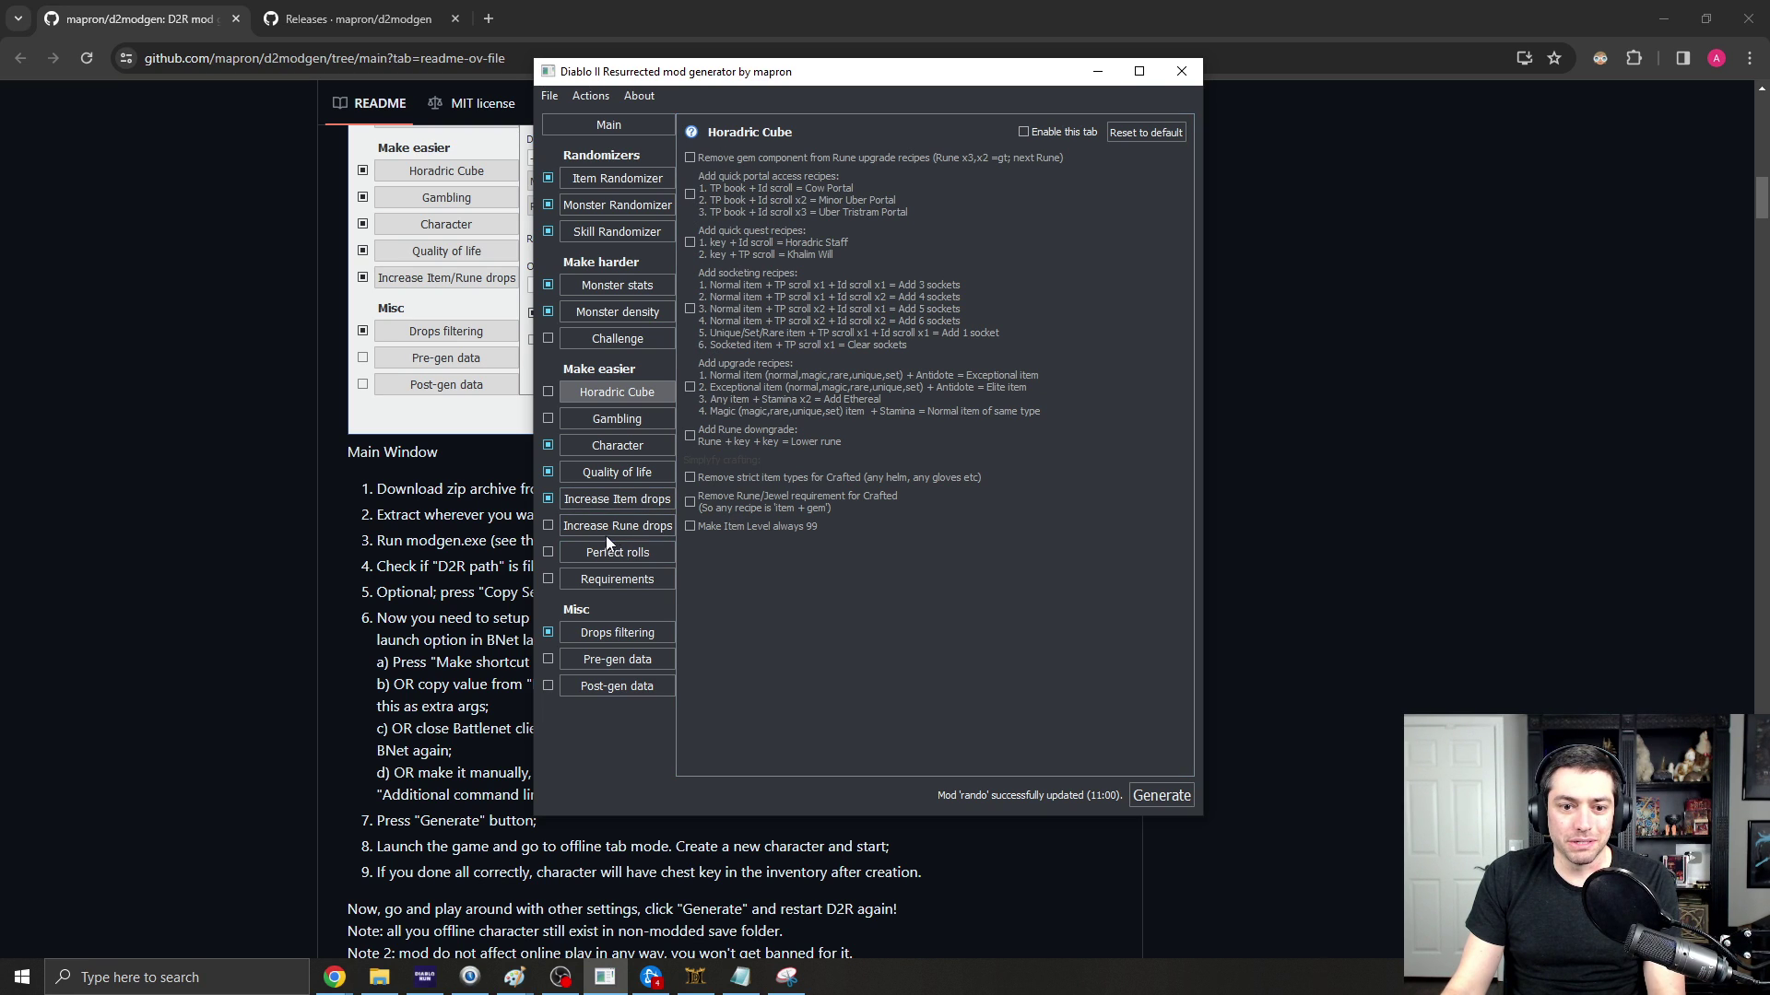
pyautogui.click(620, 206)
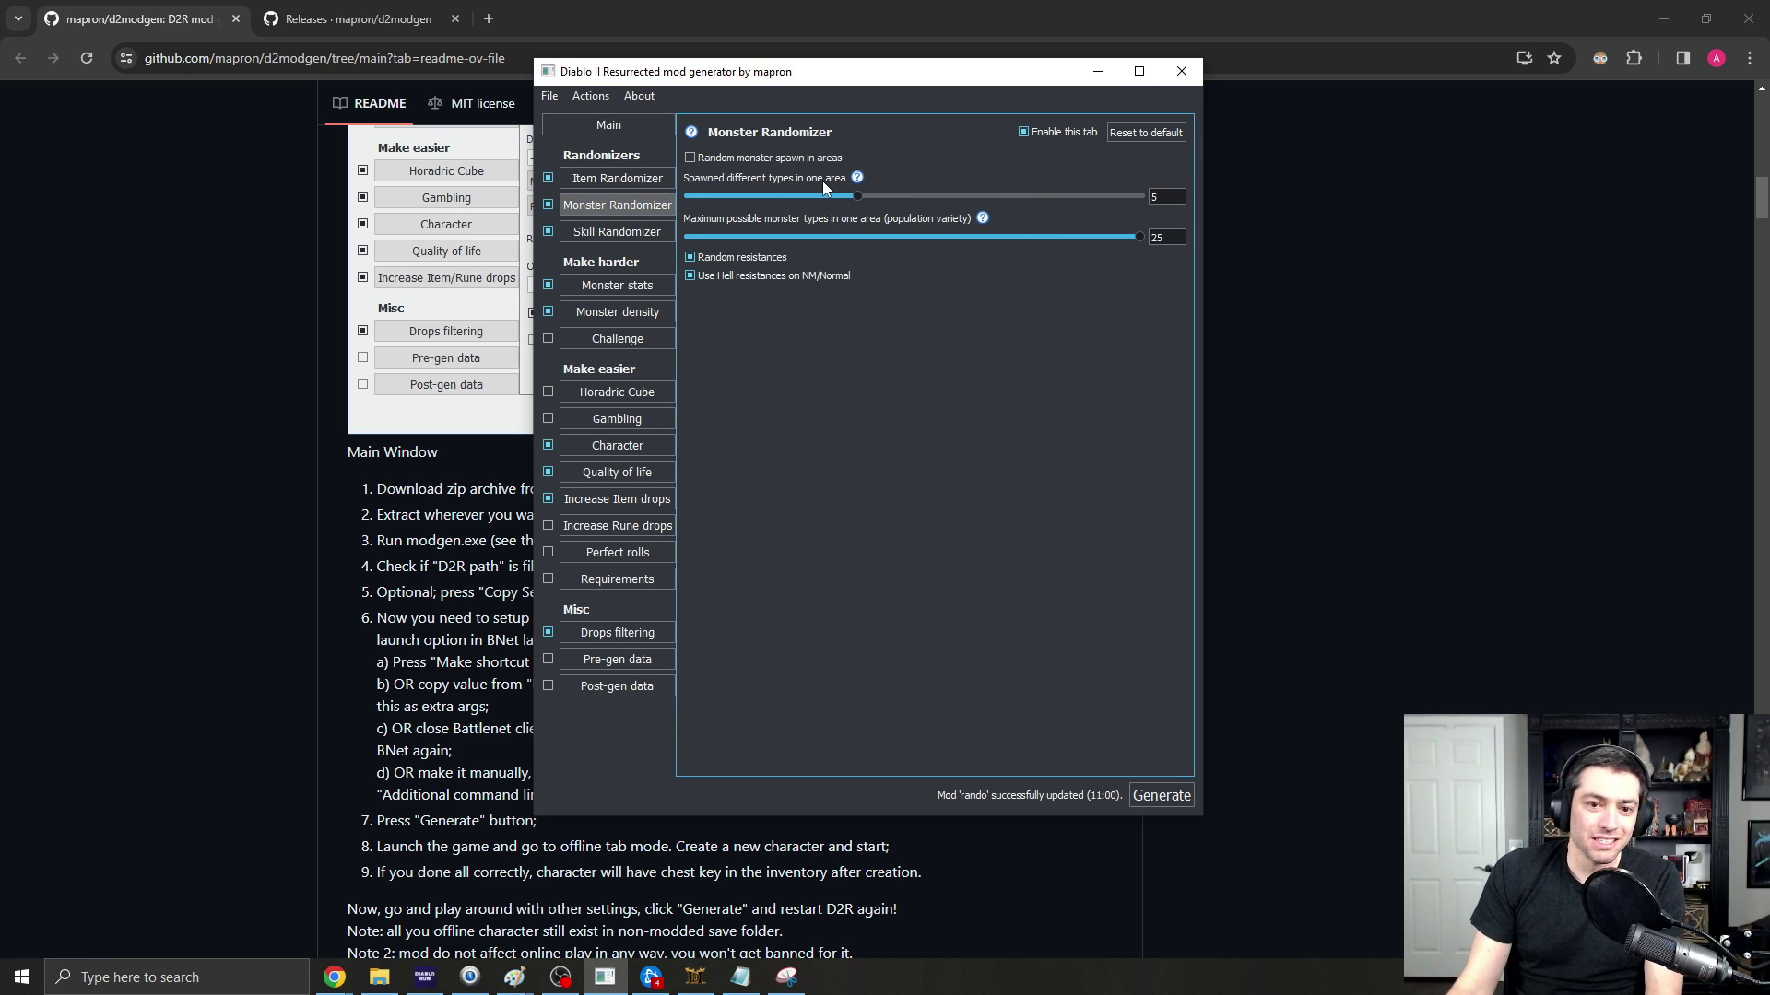
pyautogui.click(612, 228)
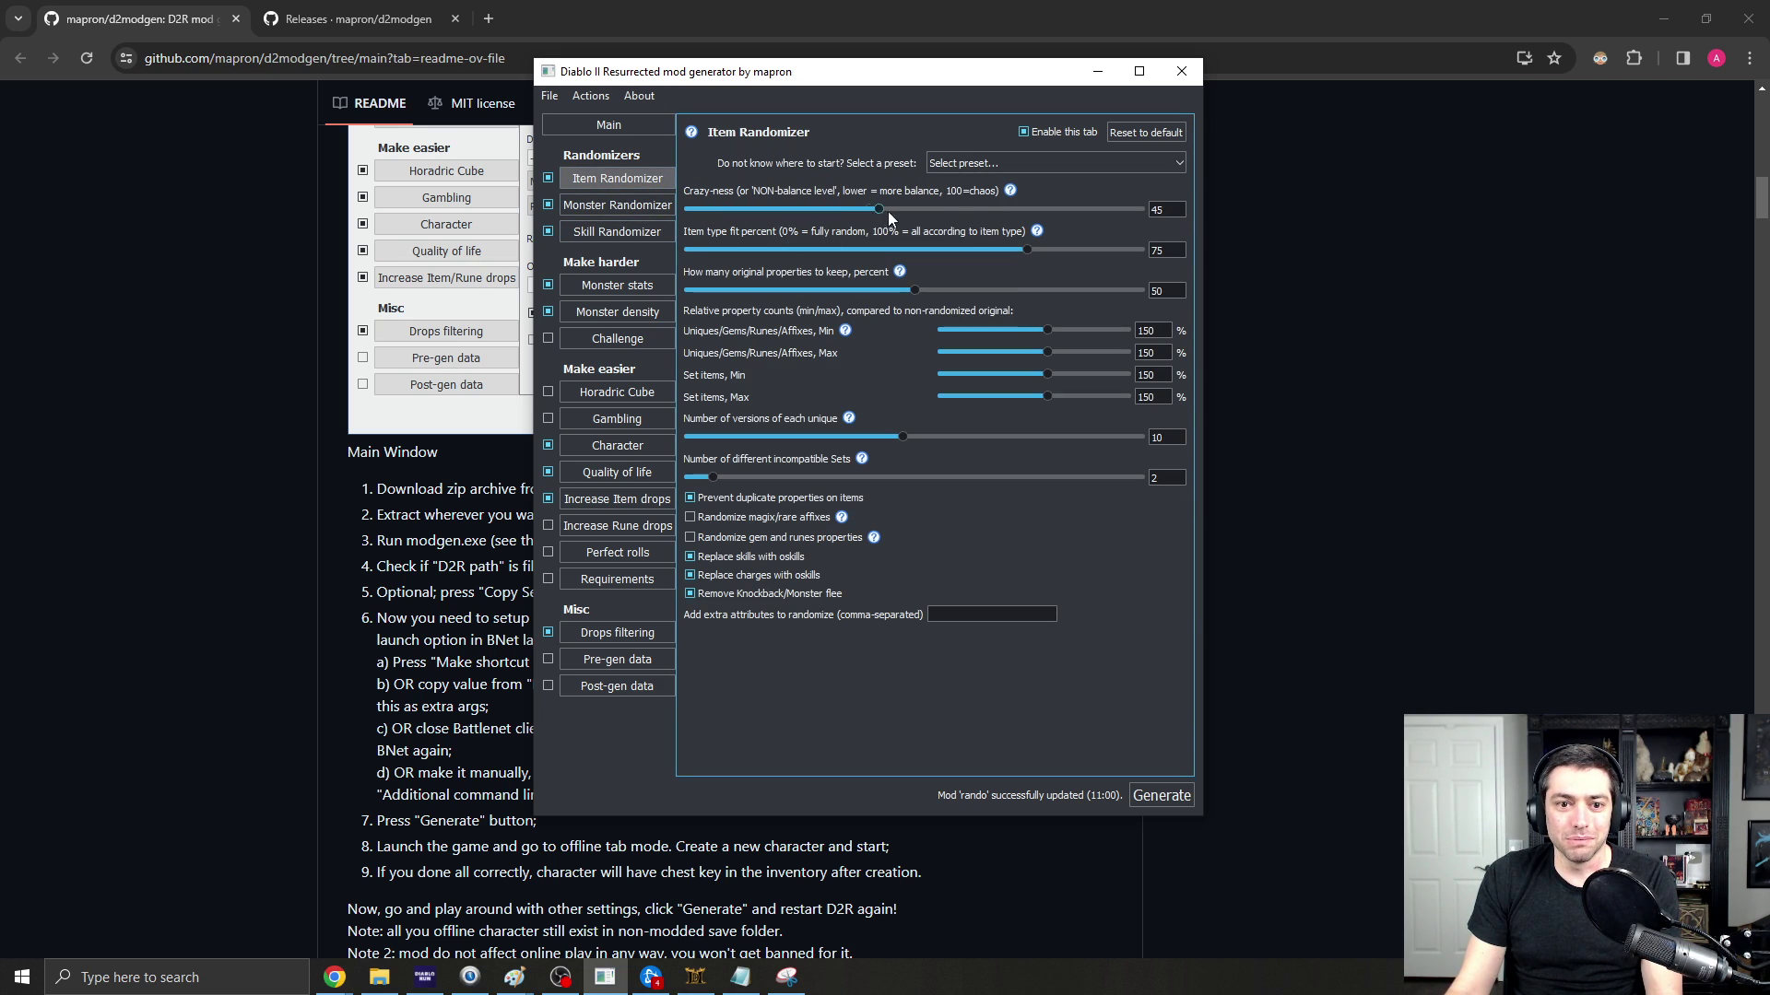
pyautogui.moveTo(892, 212); pyautogui.dragTo(721, 203)
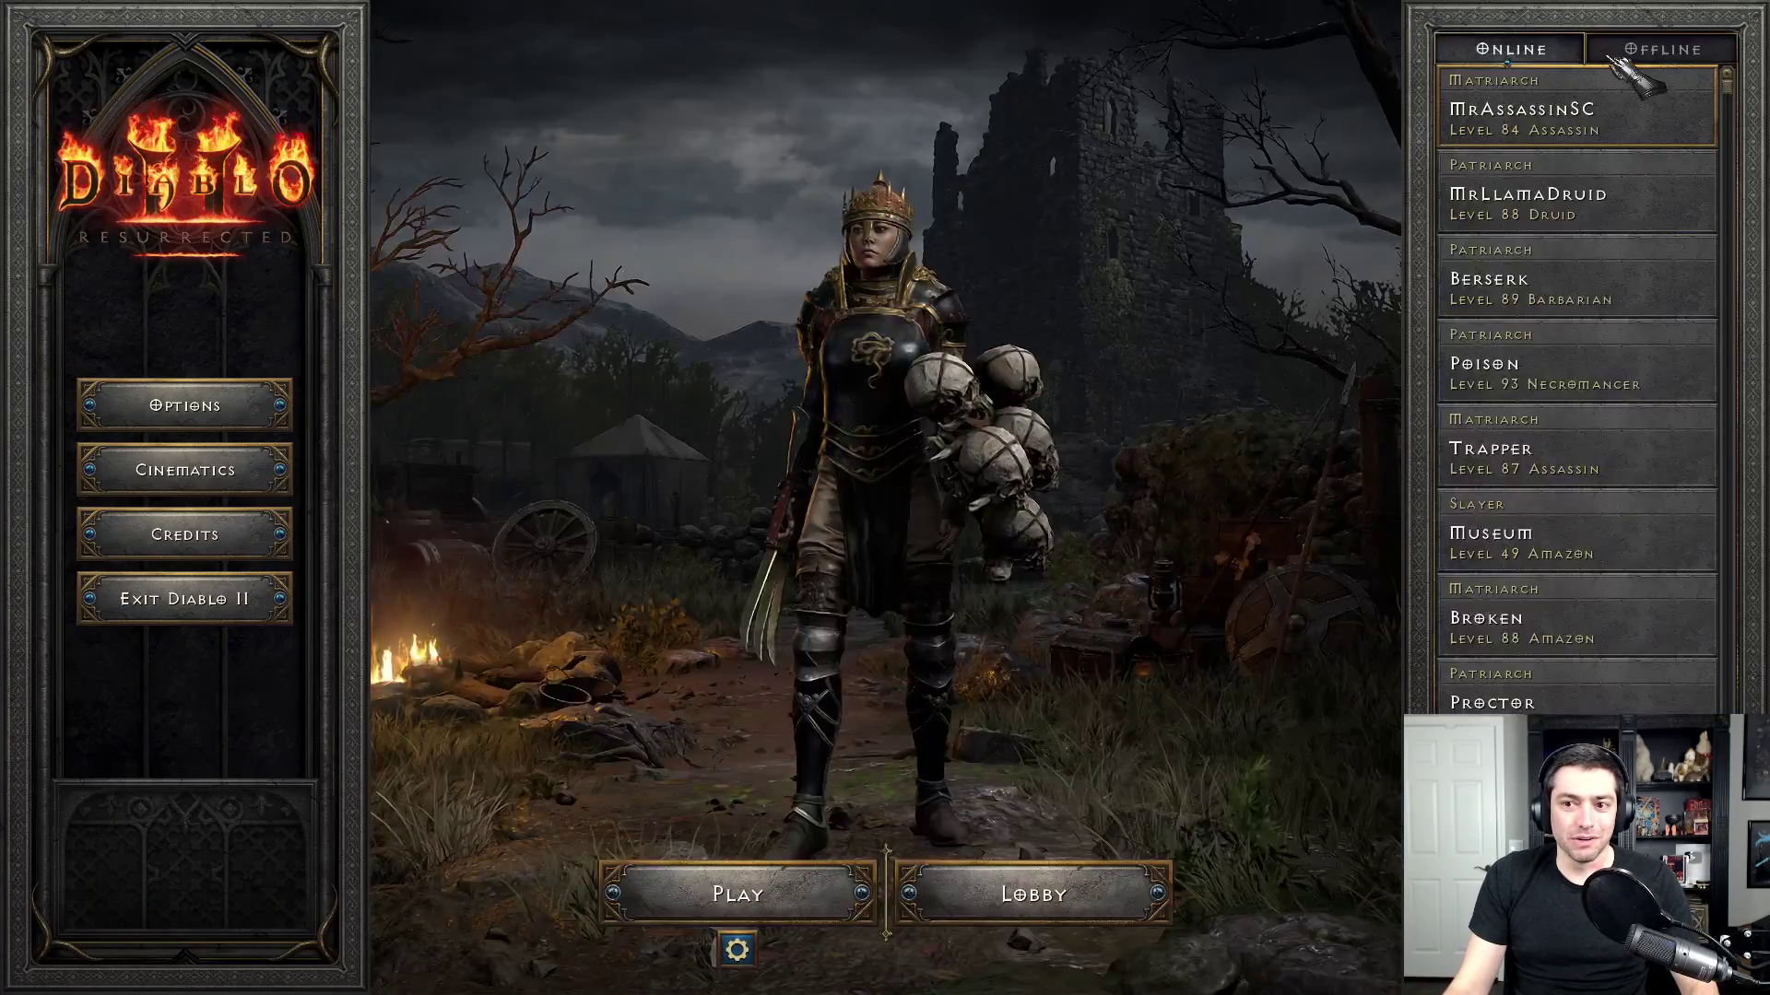
# - Start a Normal difficulty game with the offline level 34 druid MagicRando
pyautogui.click(1615, 55)
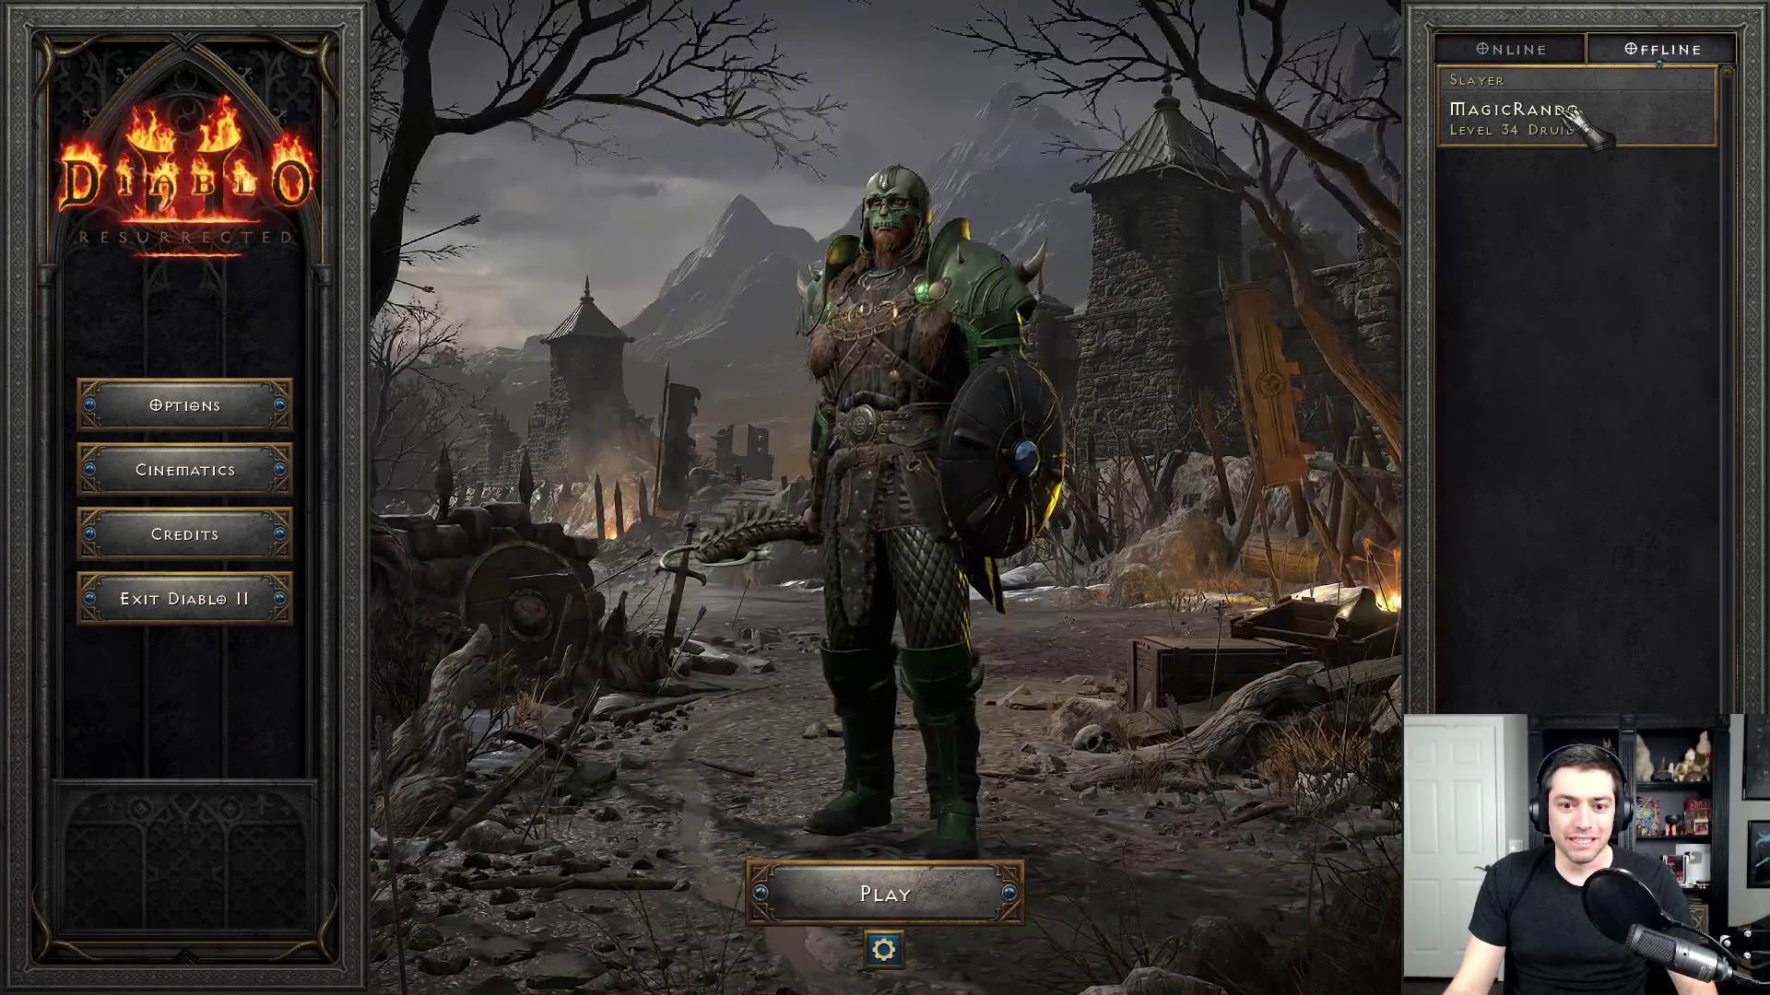
pyautogui.doubleClick(1580, 118)
pyautogui.click(917, 433)
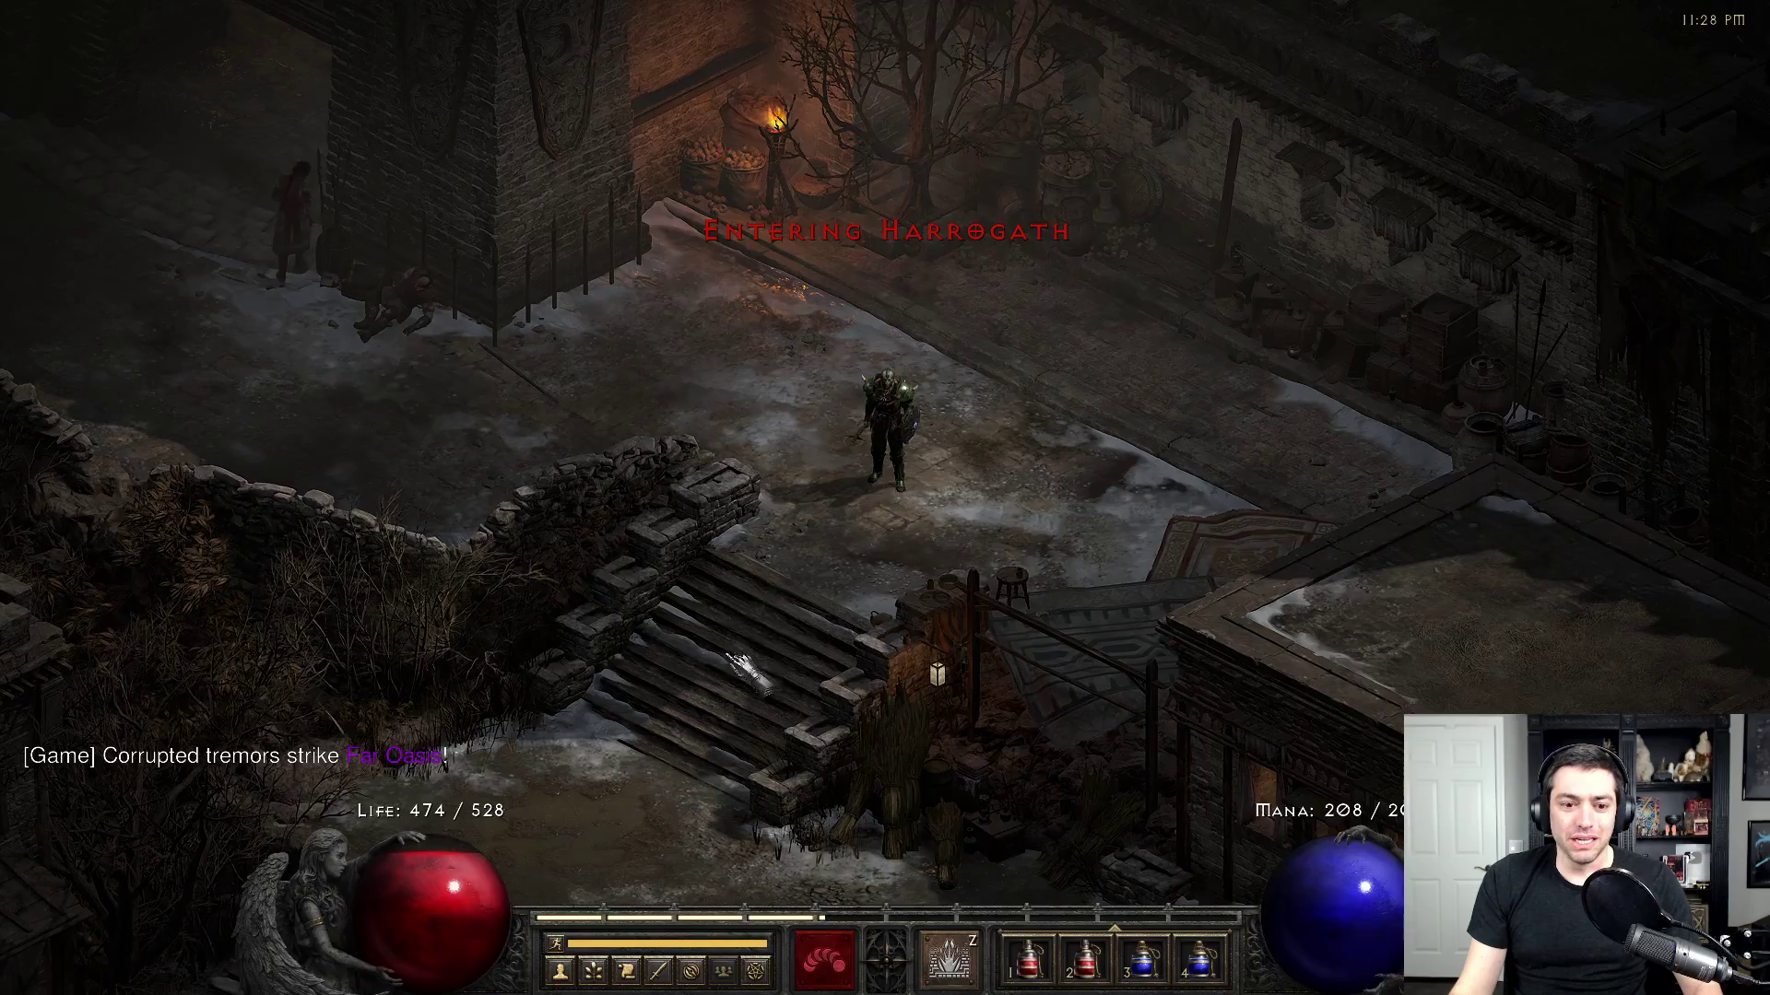
# - Inspect the druid's randomized Gravenspine wand and Bloodfist gloves in the inventory, then save and exit
pyautogui.press('Escape')
pyautogui.click(896, 505)
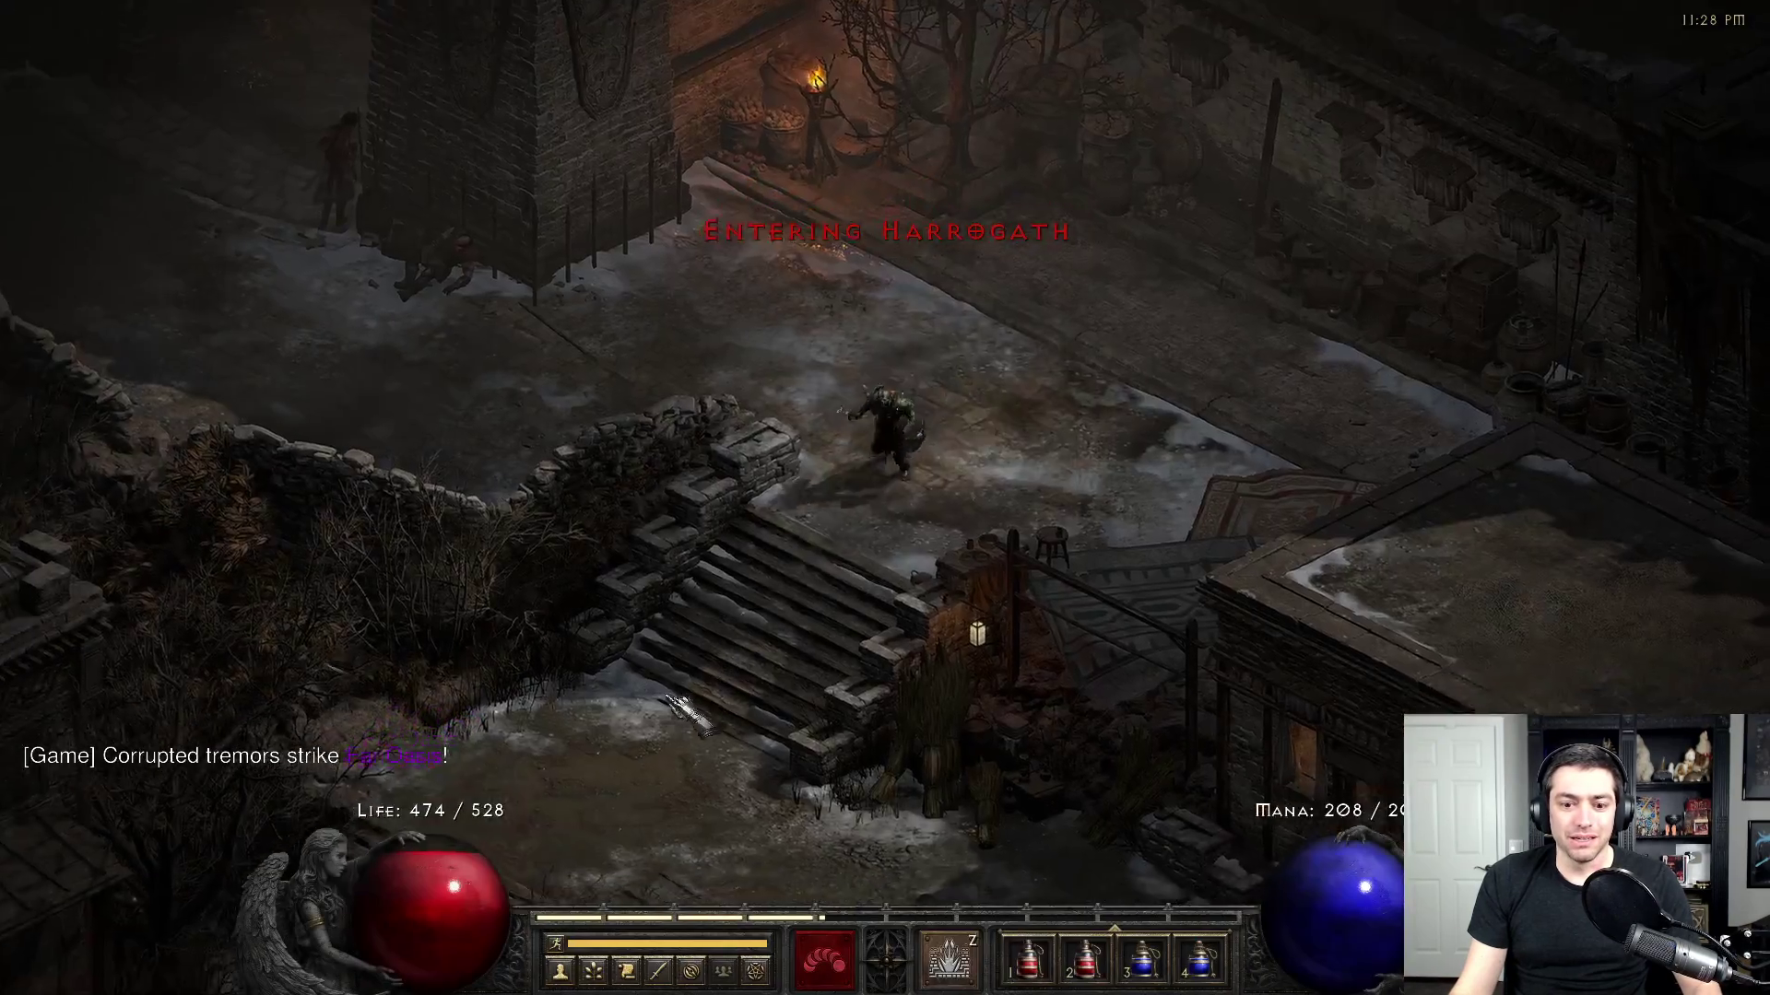
pyautogui.click(677, 710)
pyautogui.press('i')
pyautogui.moveTo(1209, 267)
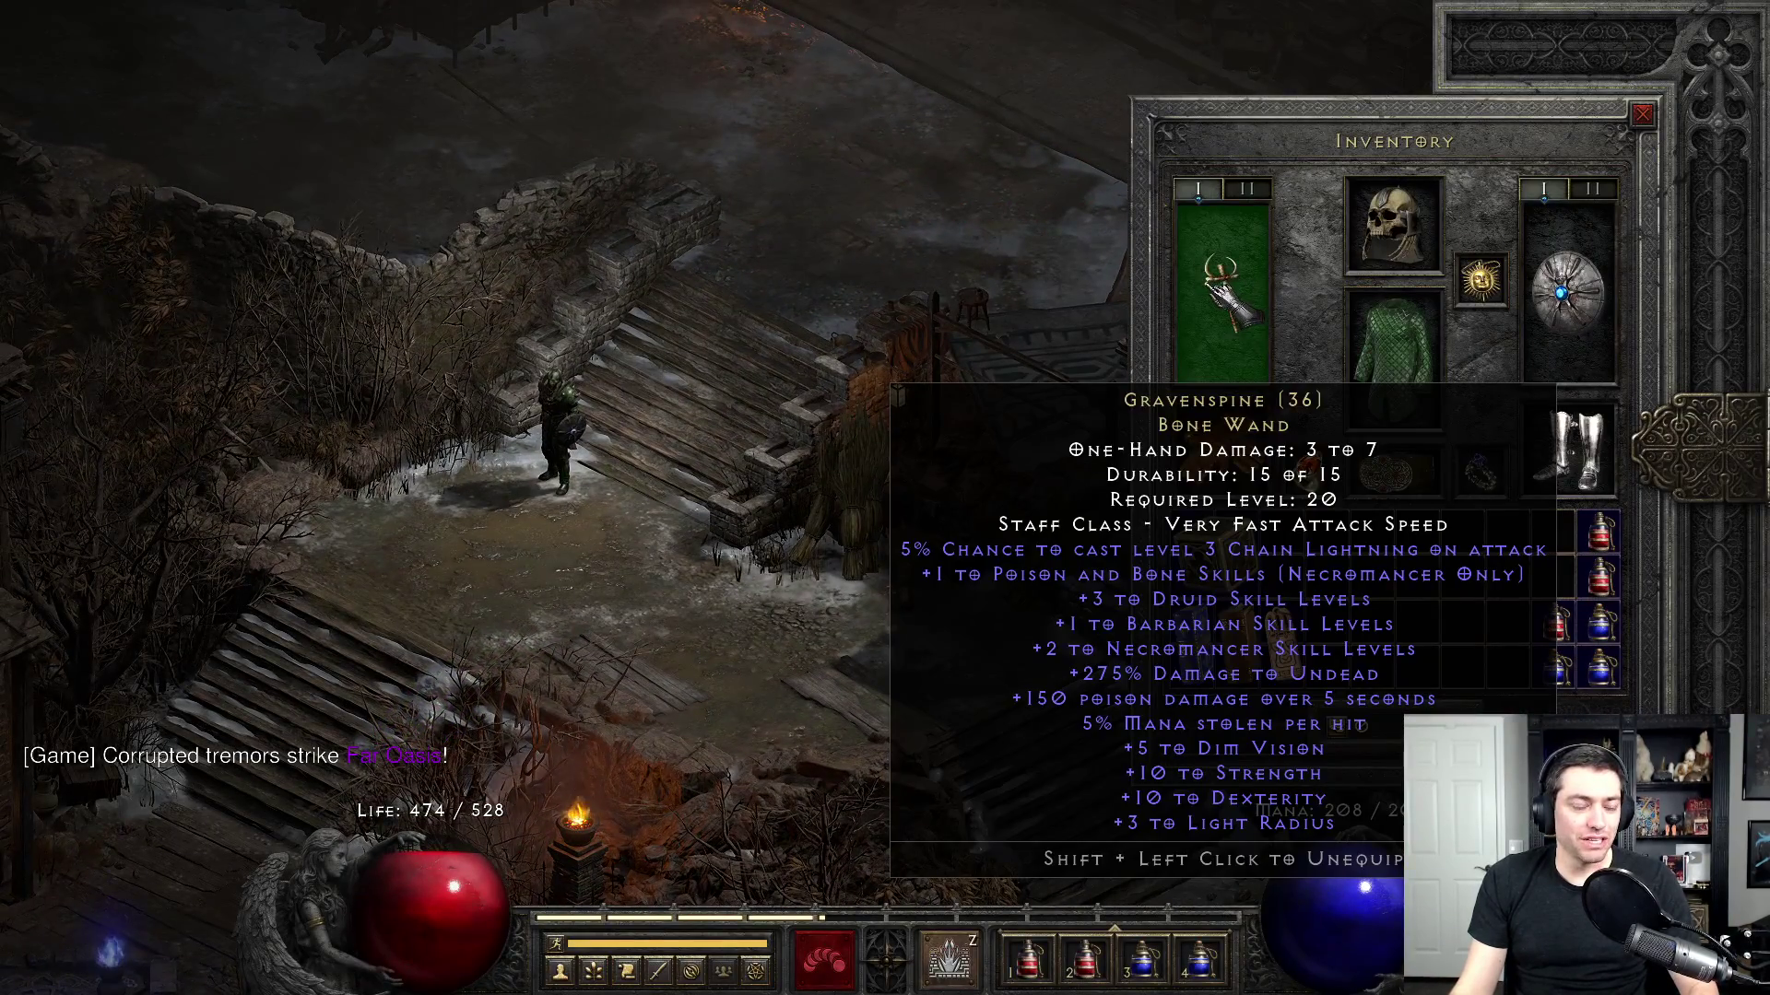
pyautogui.moveTo(1233, 470)
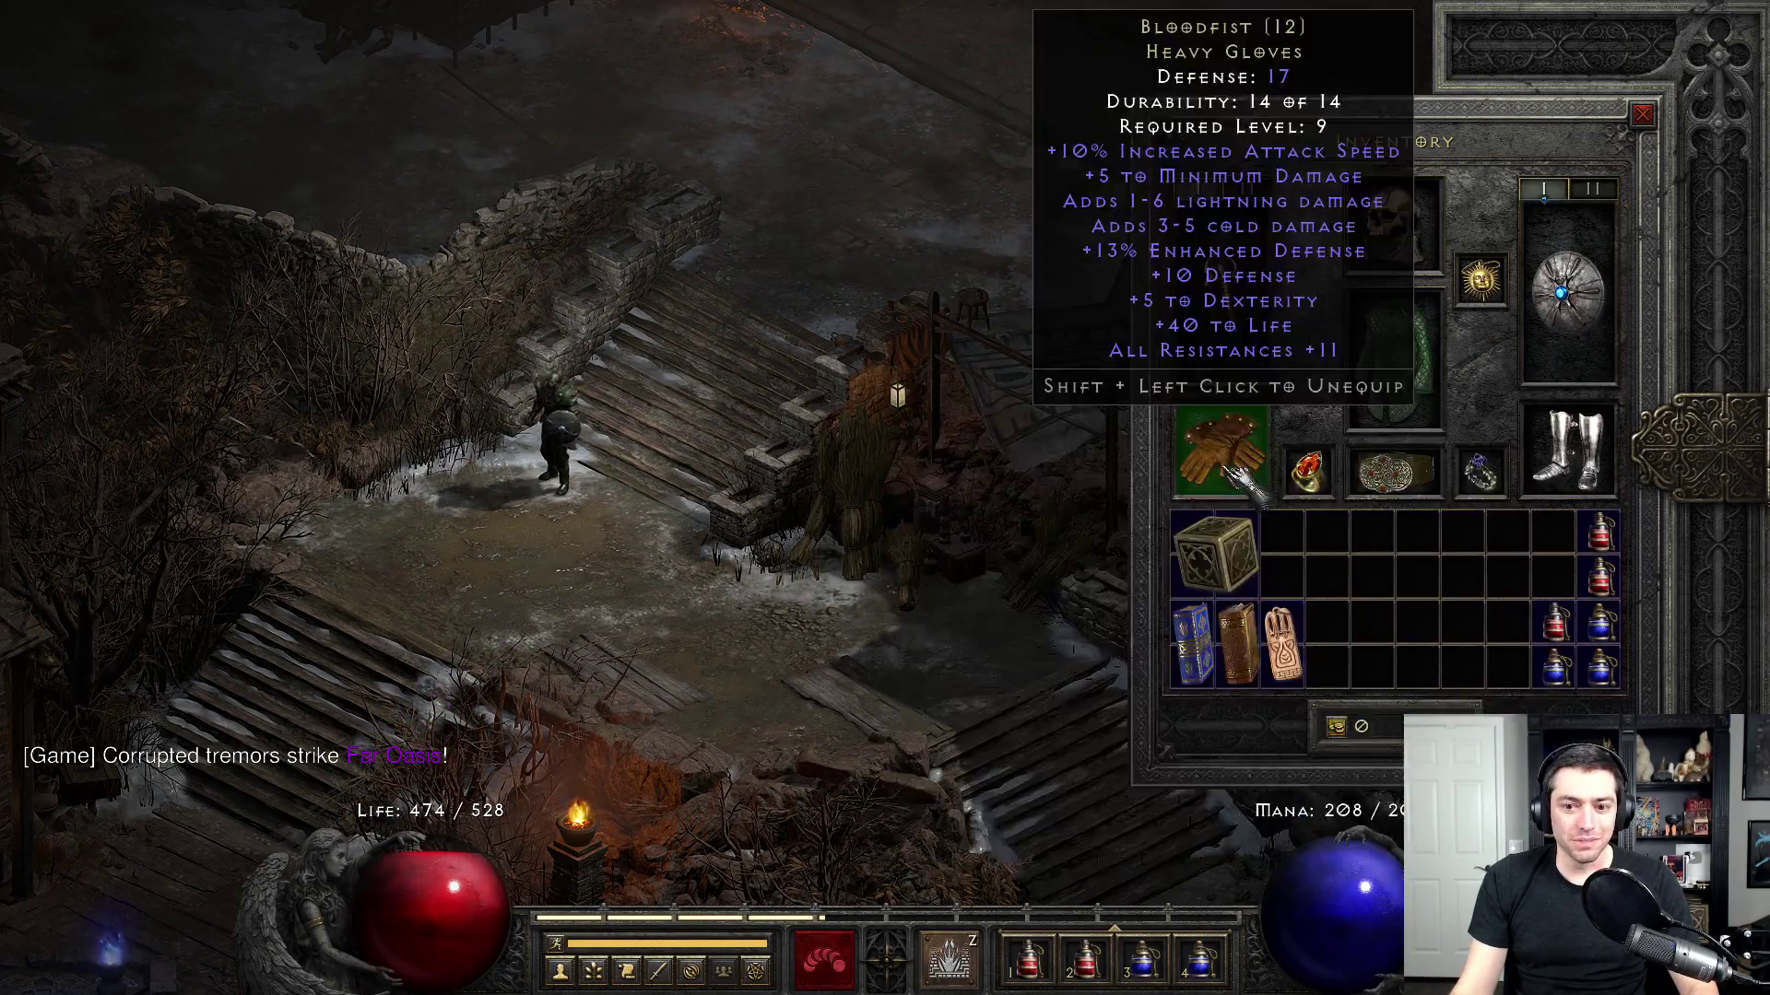
pyautogui.press('Escape')
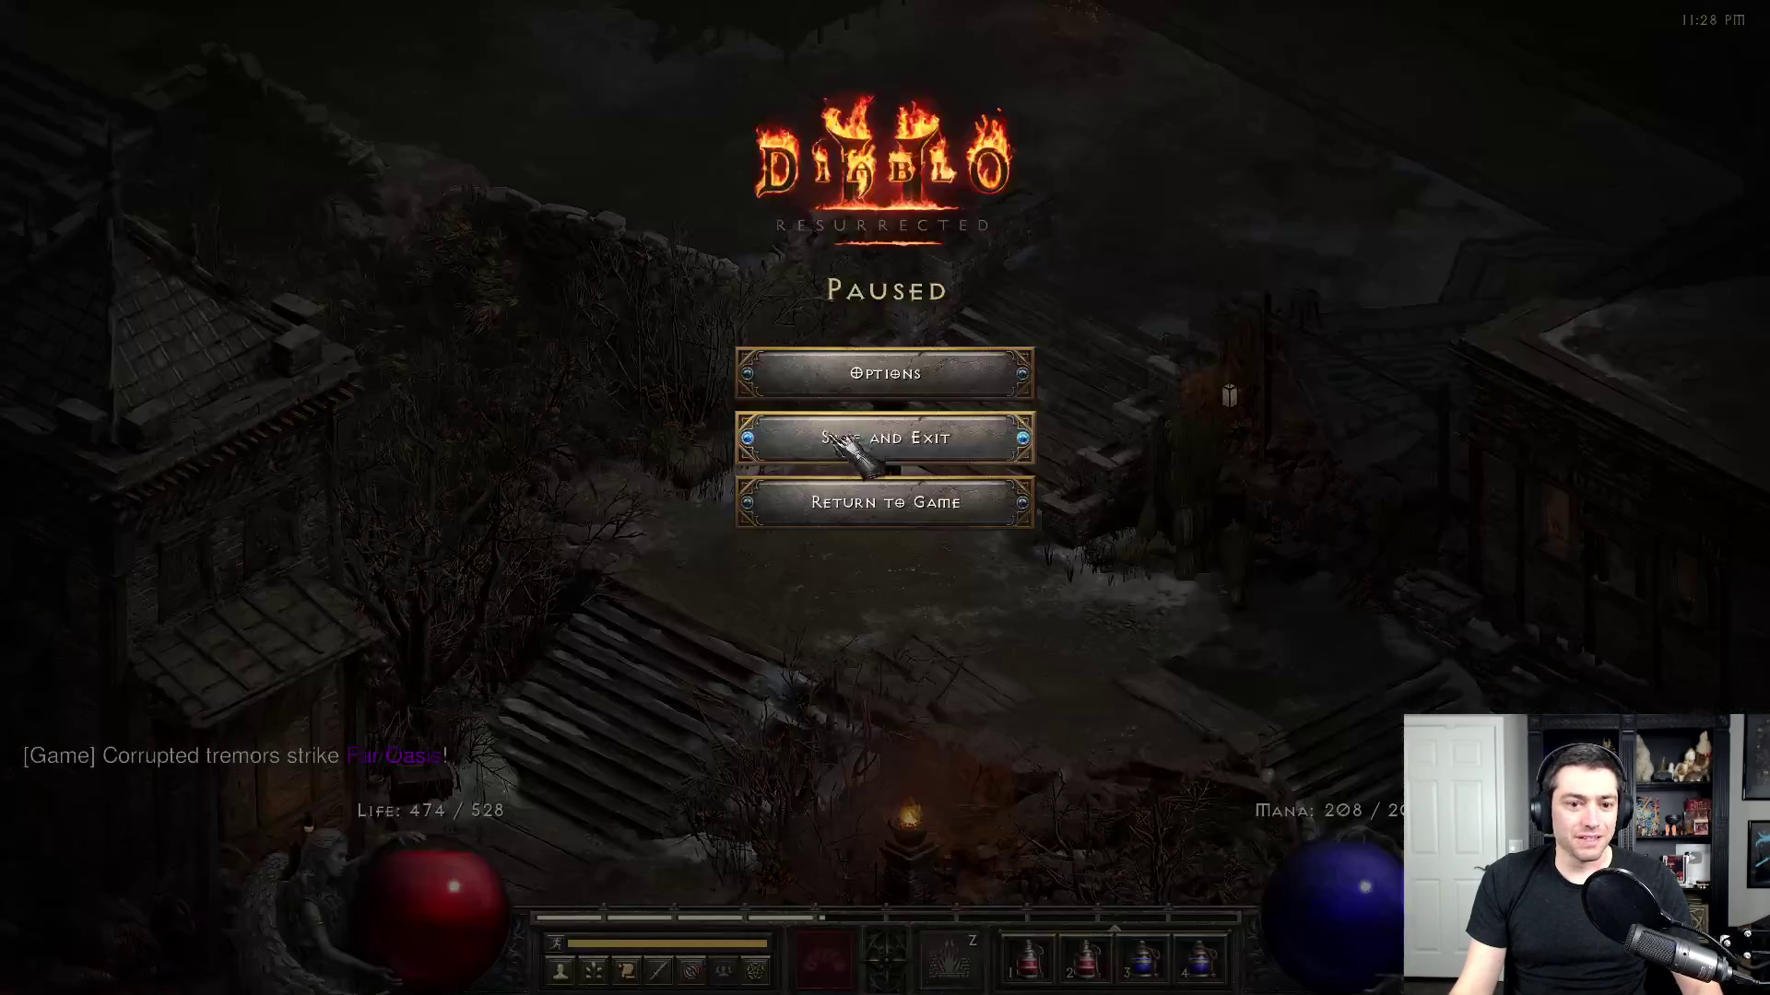
pyautogui.click(848, 441)
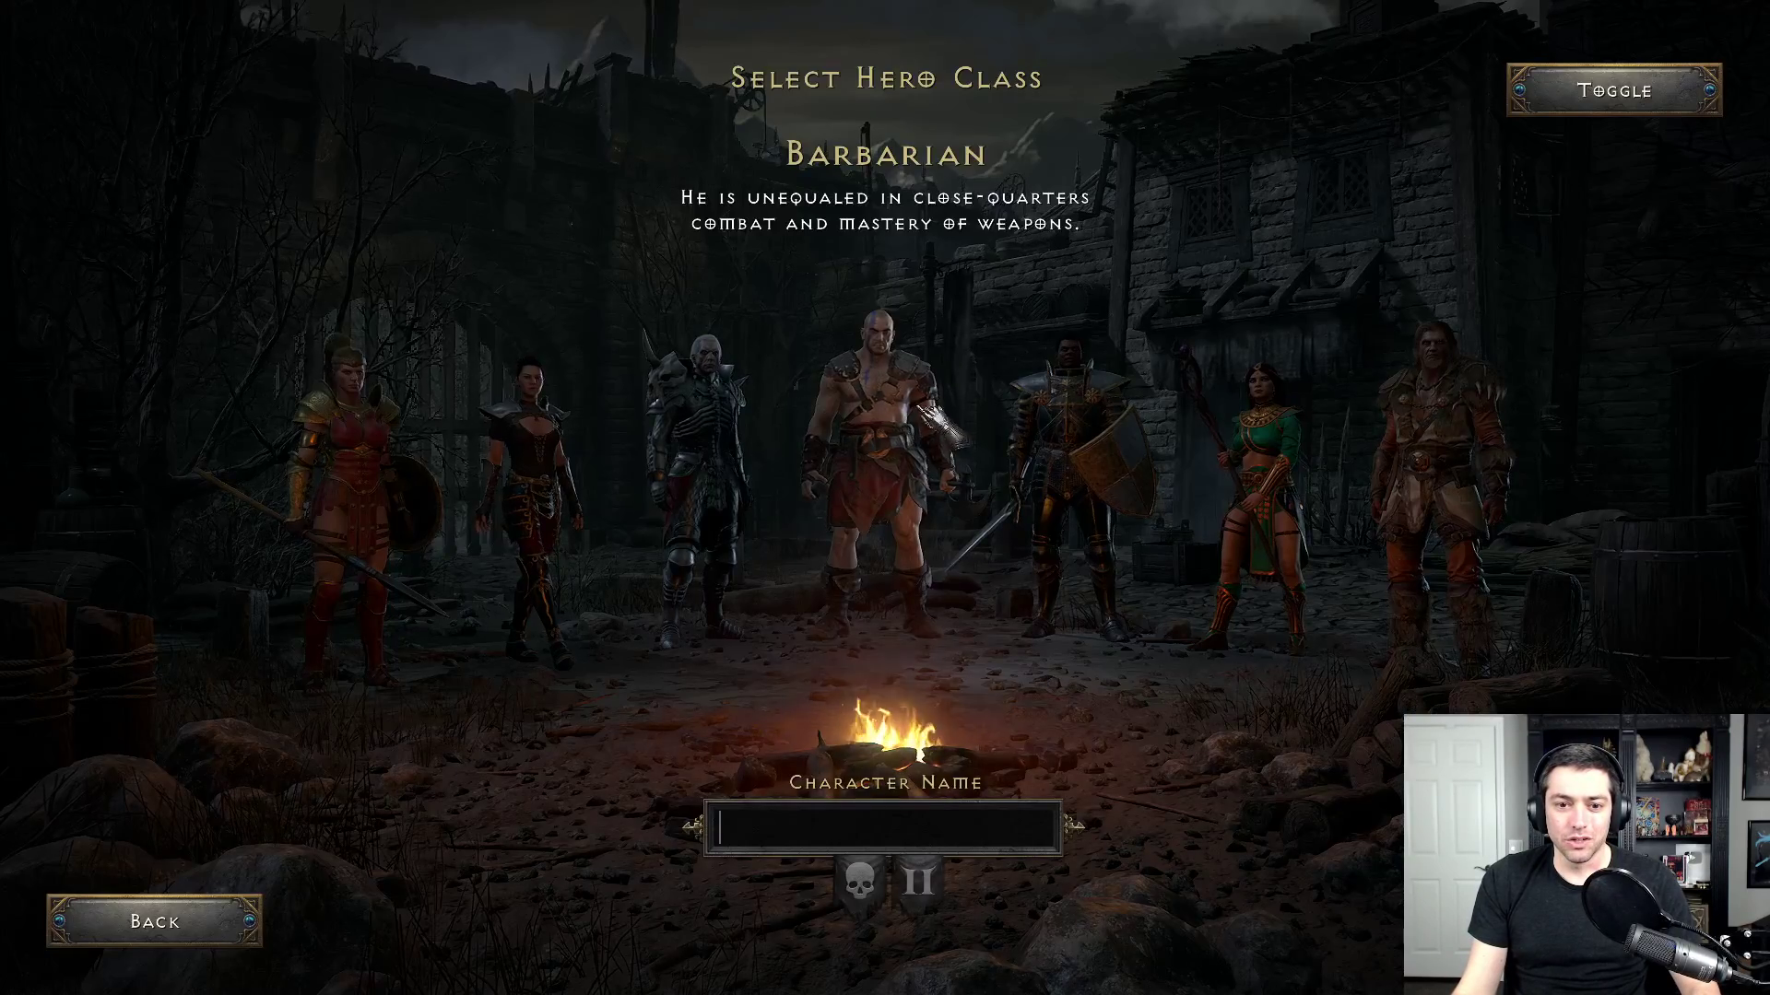
# - Create a new character named 'zodd' and start playing
pyautogui.click(916, 821)
pyautogui.write('zodd')
pyautogui.press('Return')
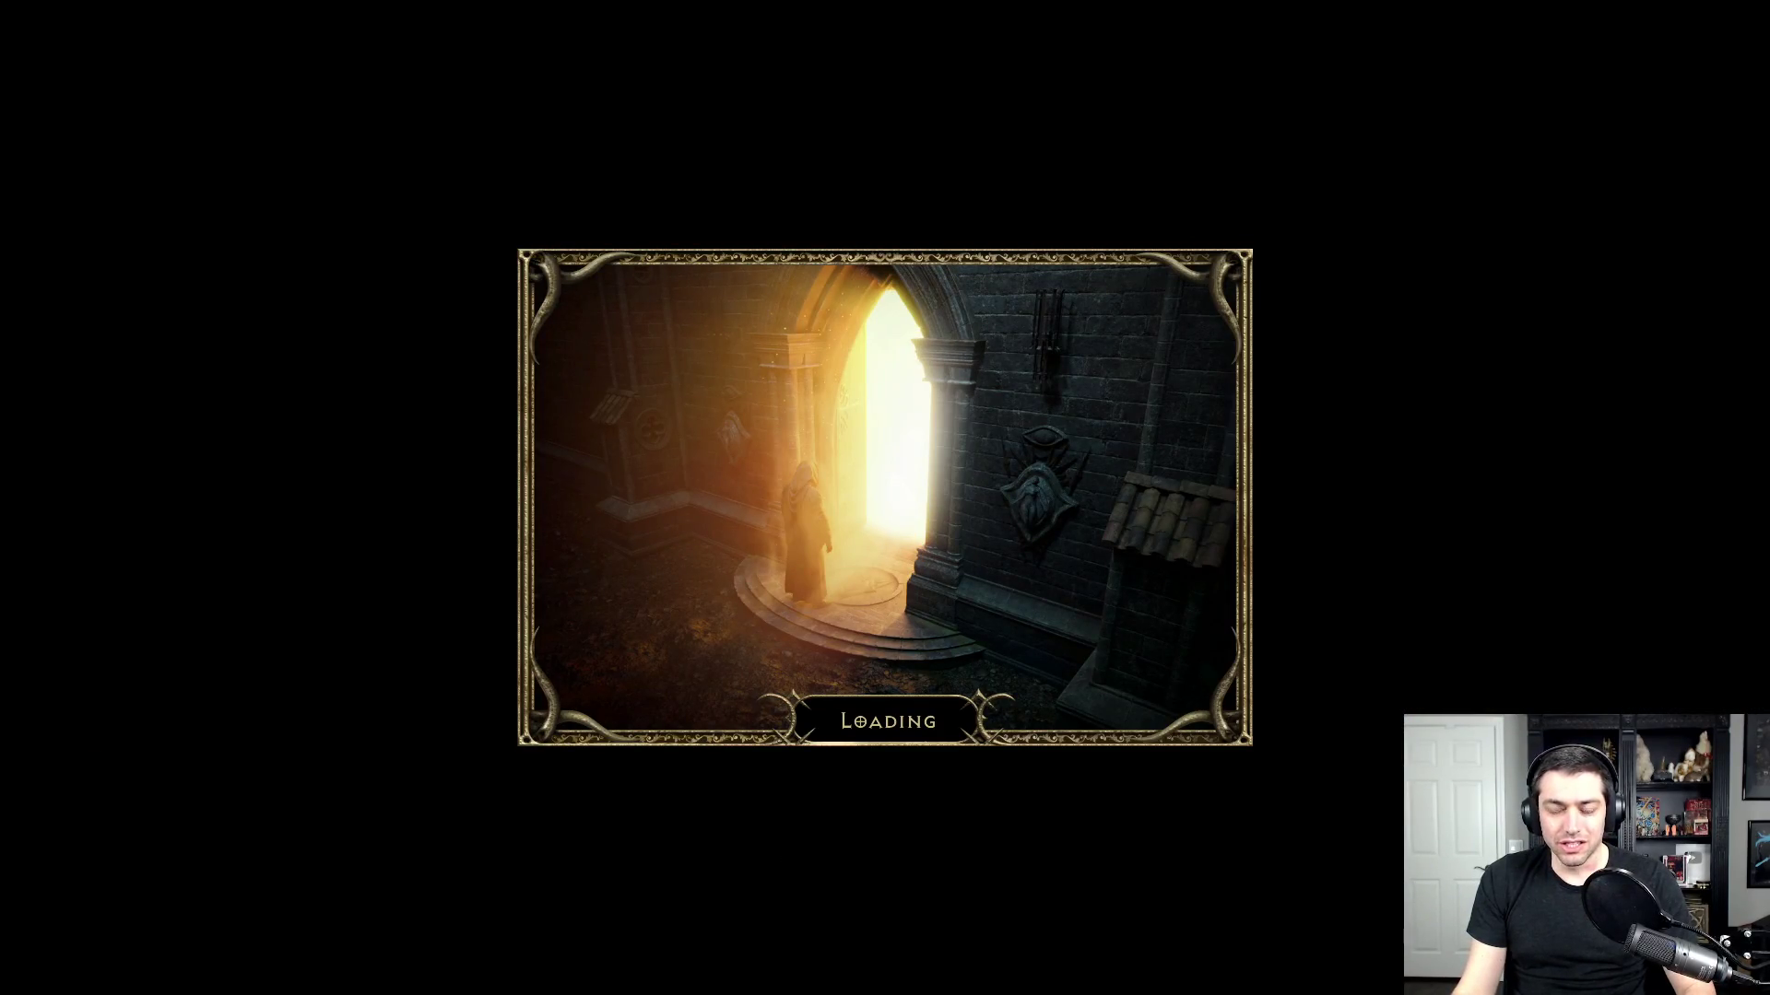
# - Check the starting inventory, then try trading with Akara and dismiss the not-enough-gold notice
pyautogui.press('i')
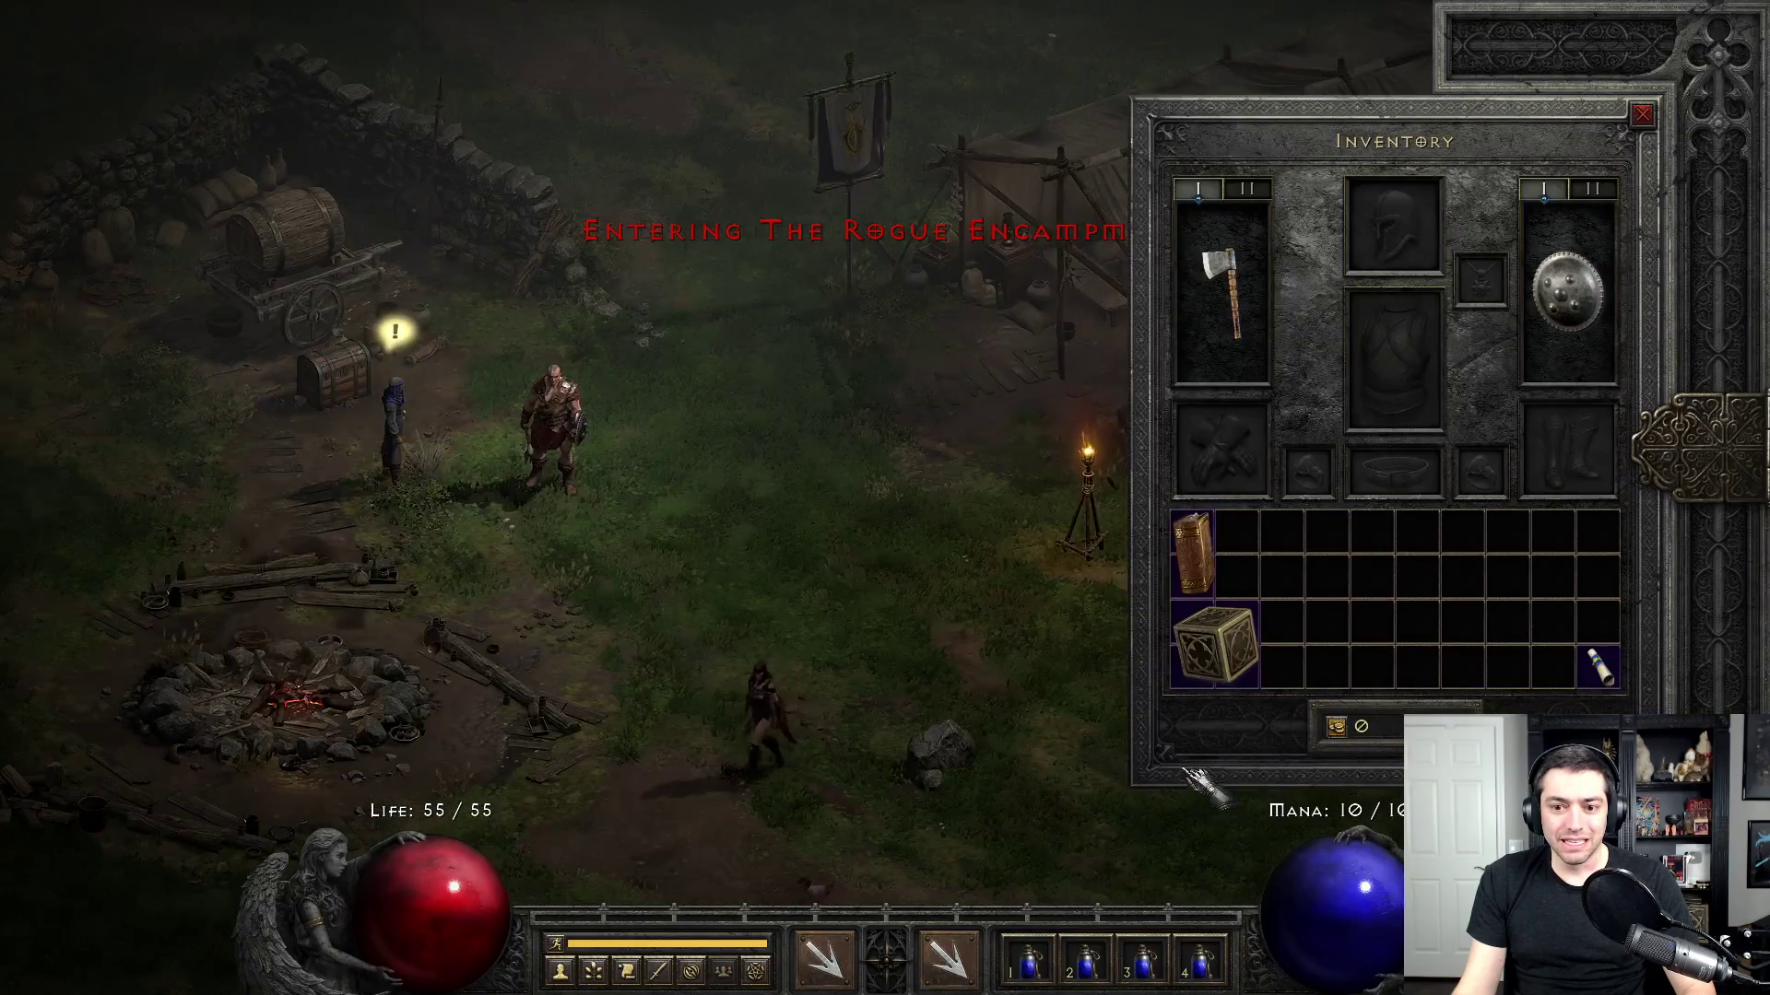
pyautogui.click(925, 601)
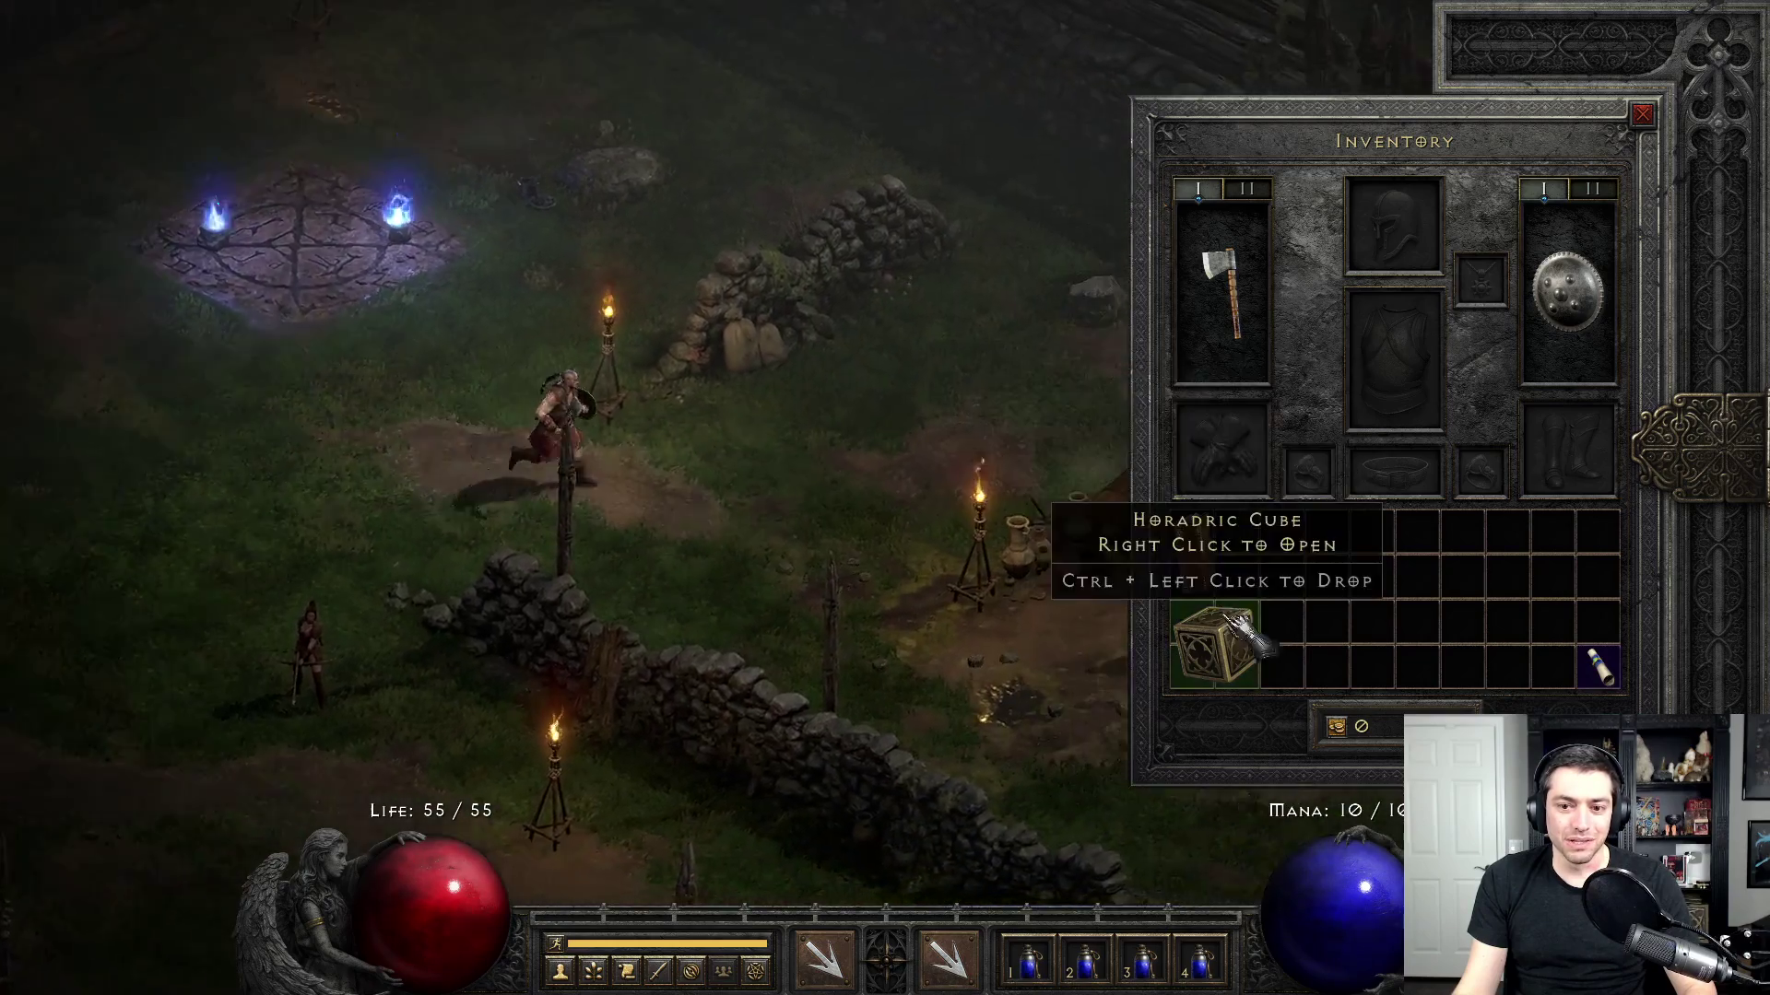
pyautogui.press('i')
pyautogui.click(1114, 544)
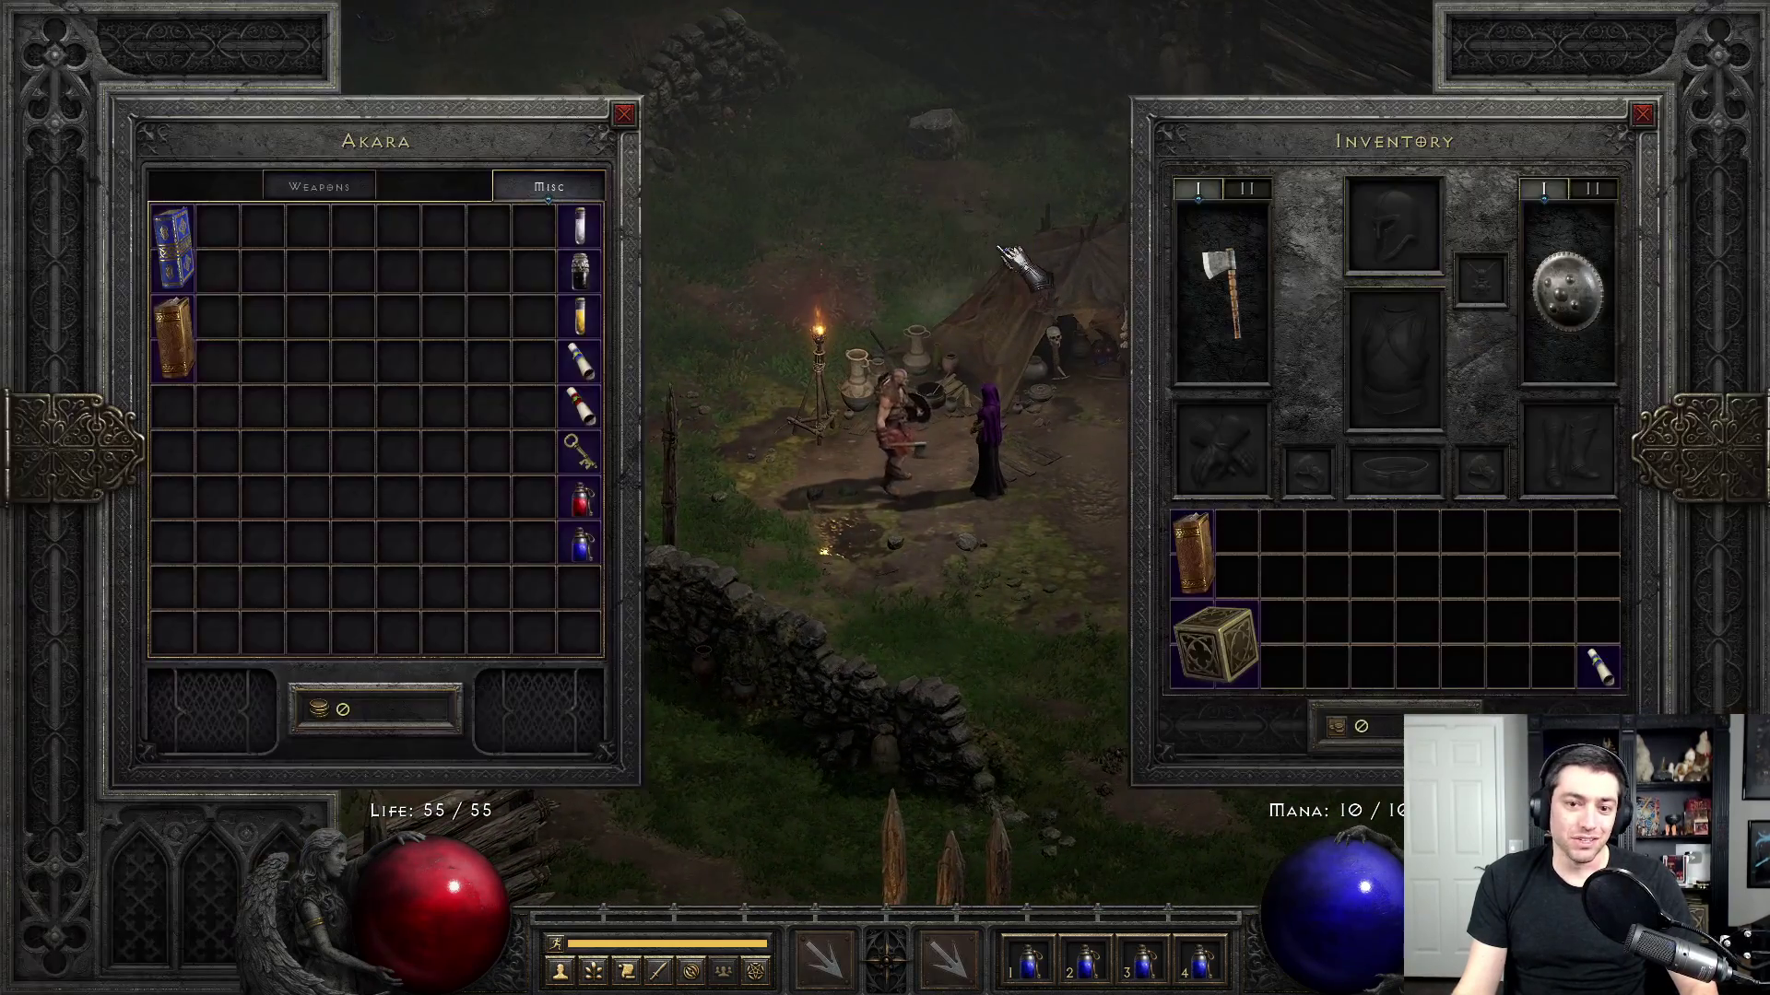
pyautogui.click(397, 460)
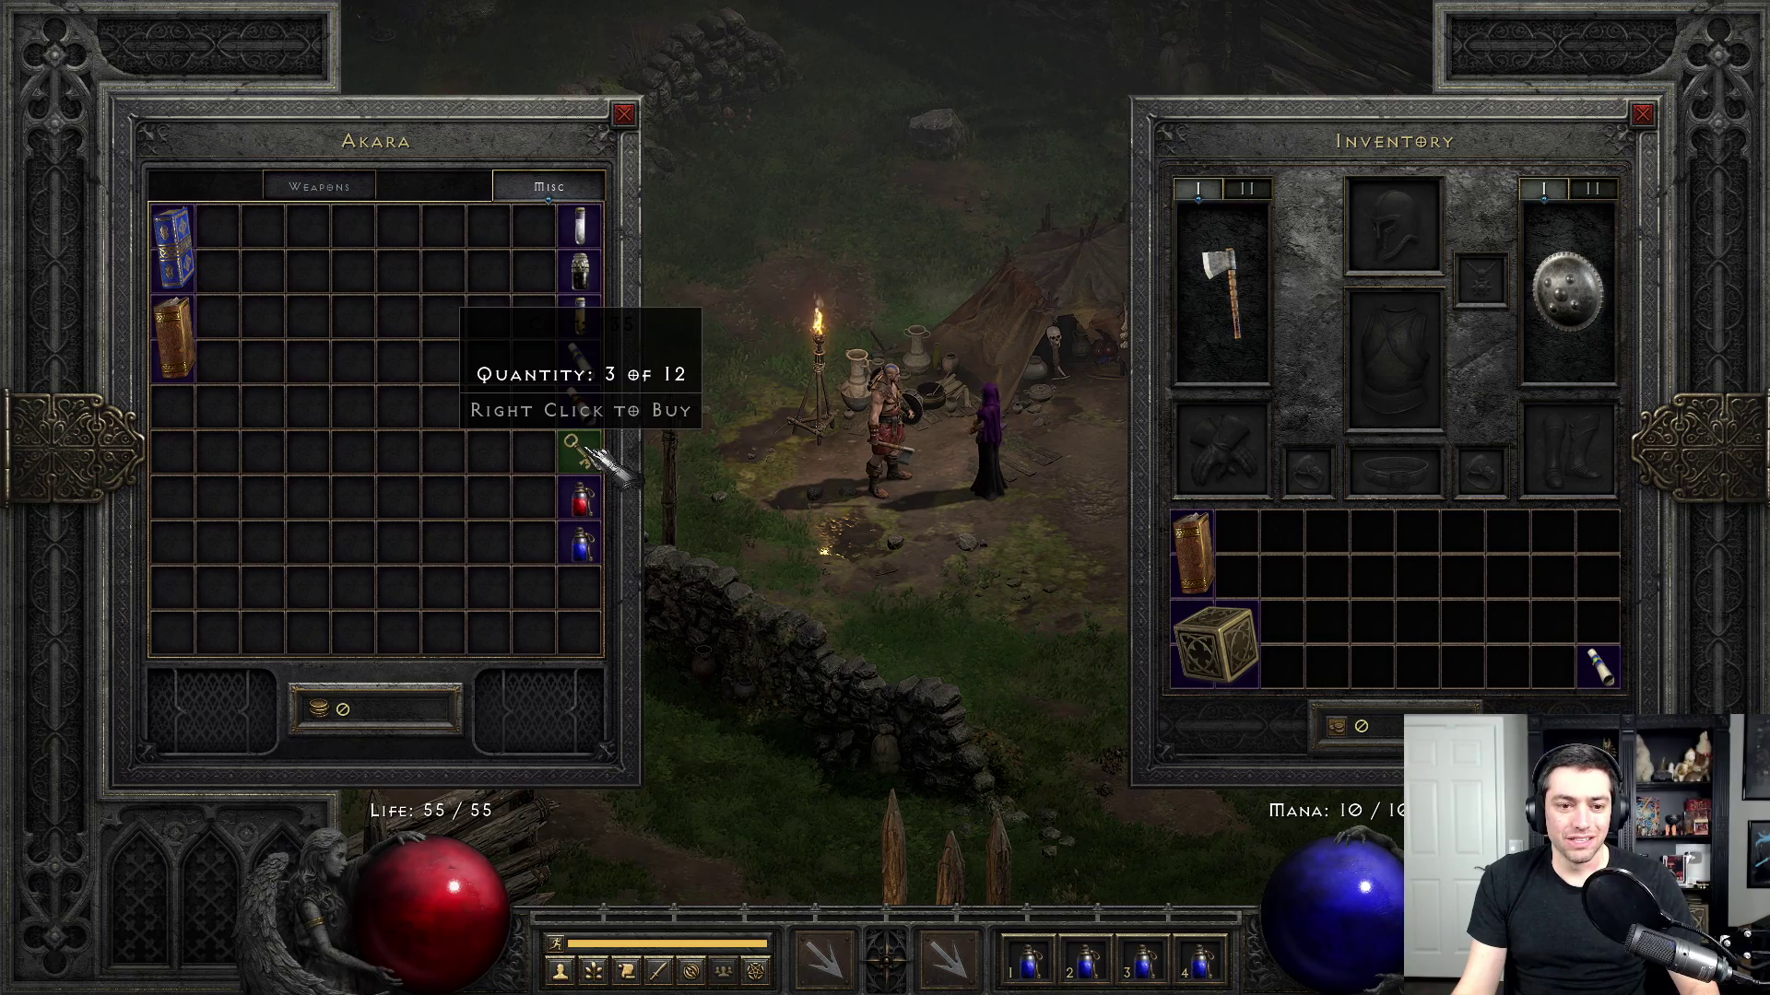
pyautogui.press('Escape')
pyautogui.click(475, 434)
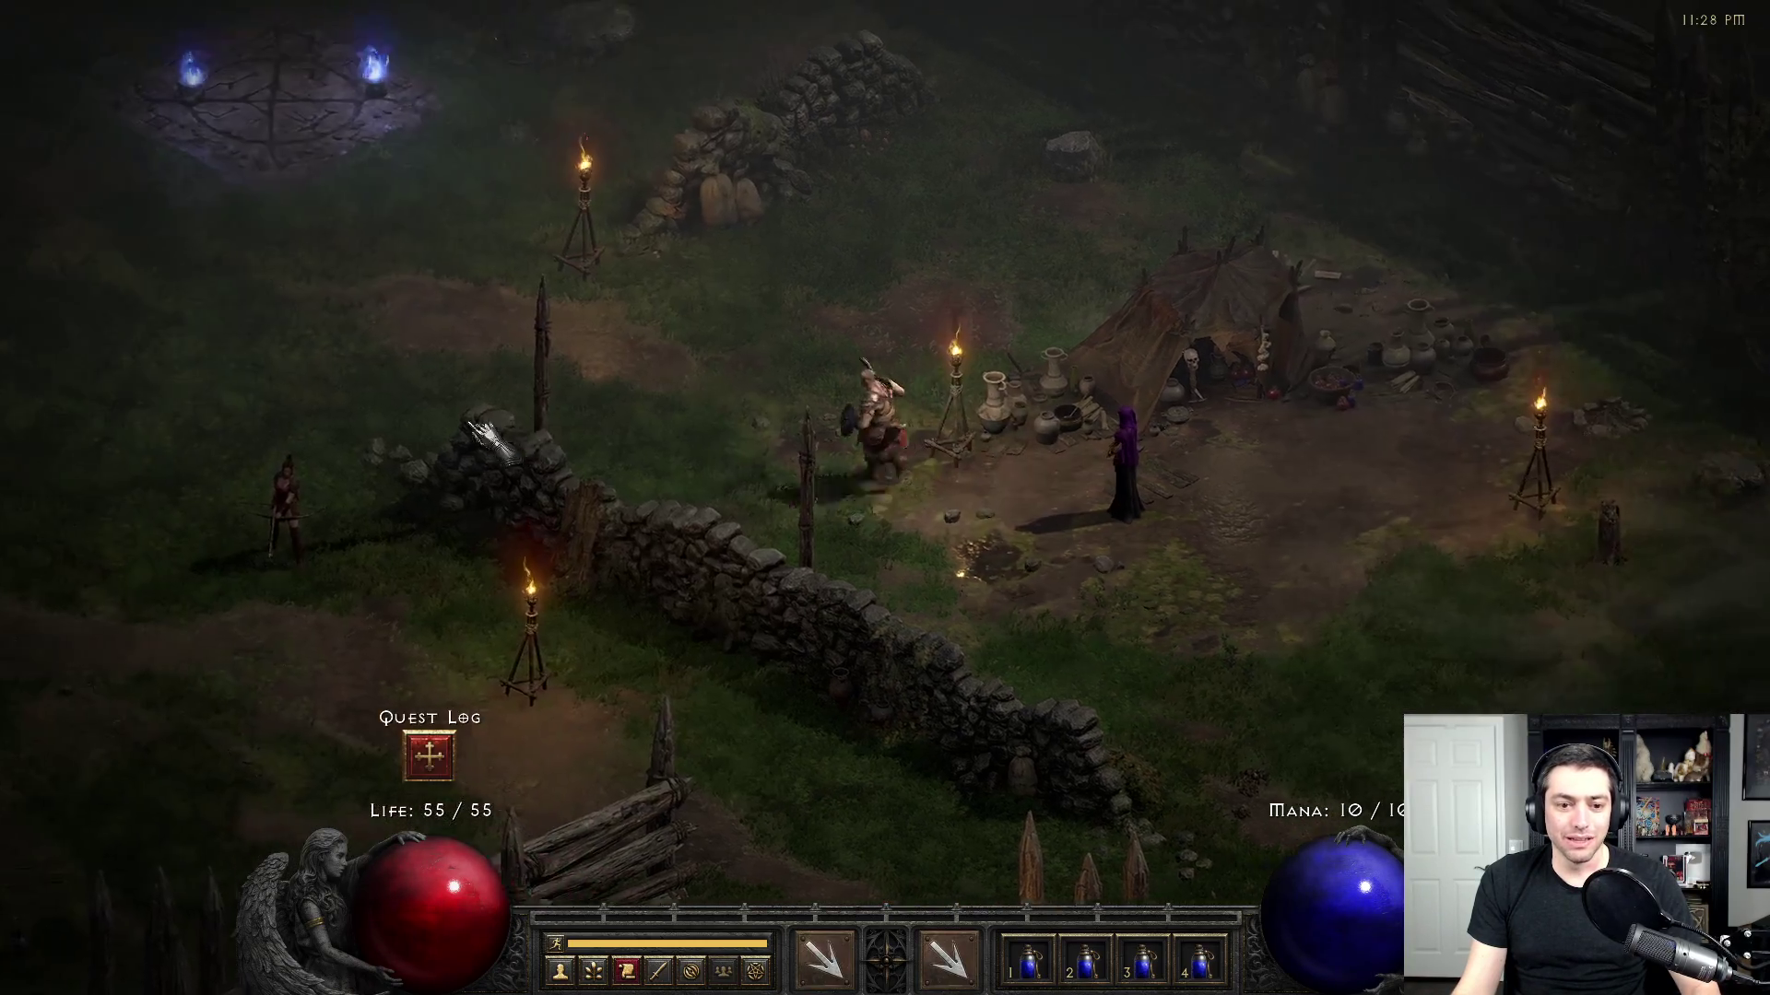
# - Check the automap and the Horadric Cube and key in the inventory, then leave the game
pyautogui.press('Tab')
pyautogui.press('i')
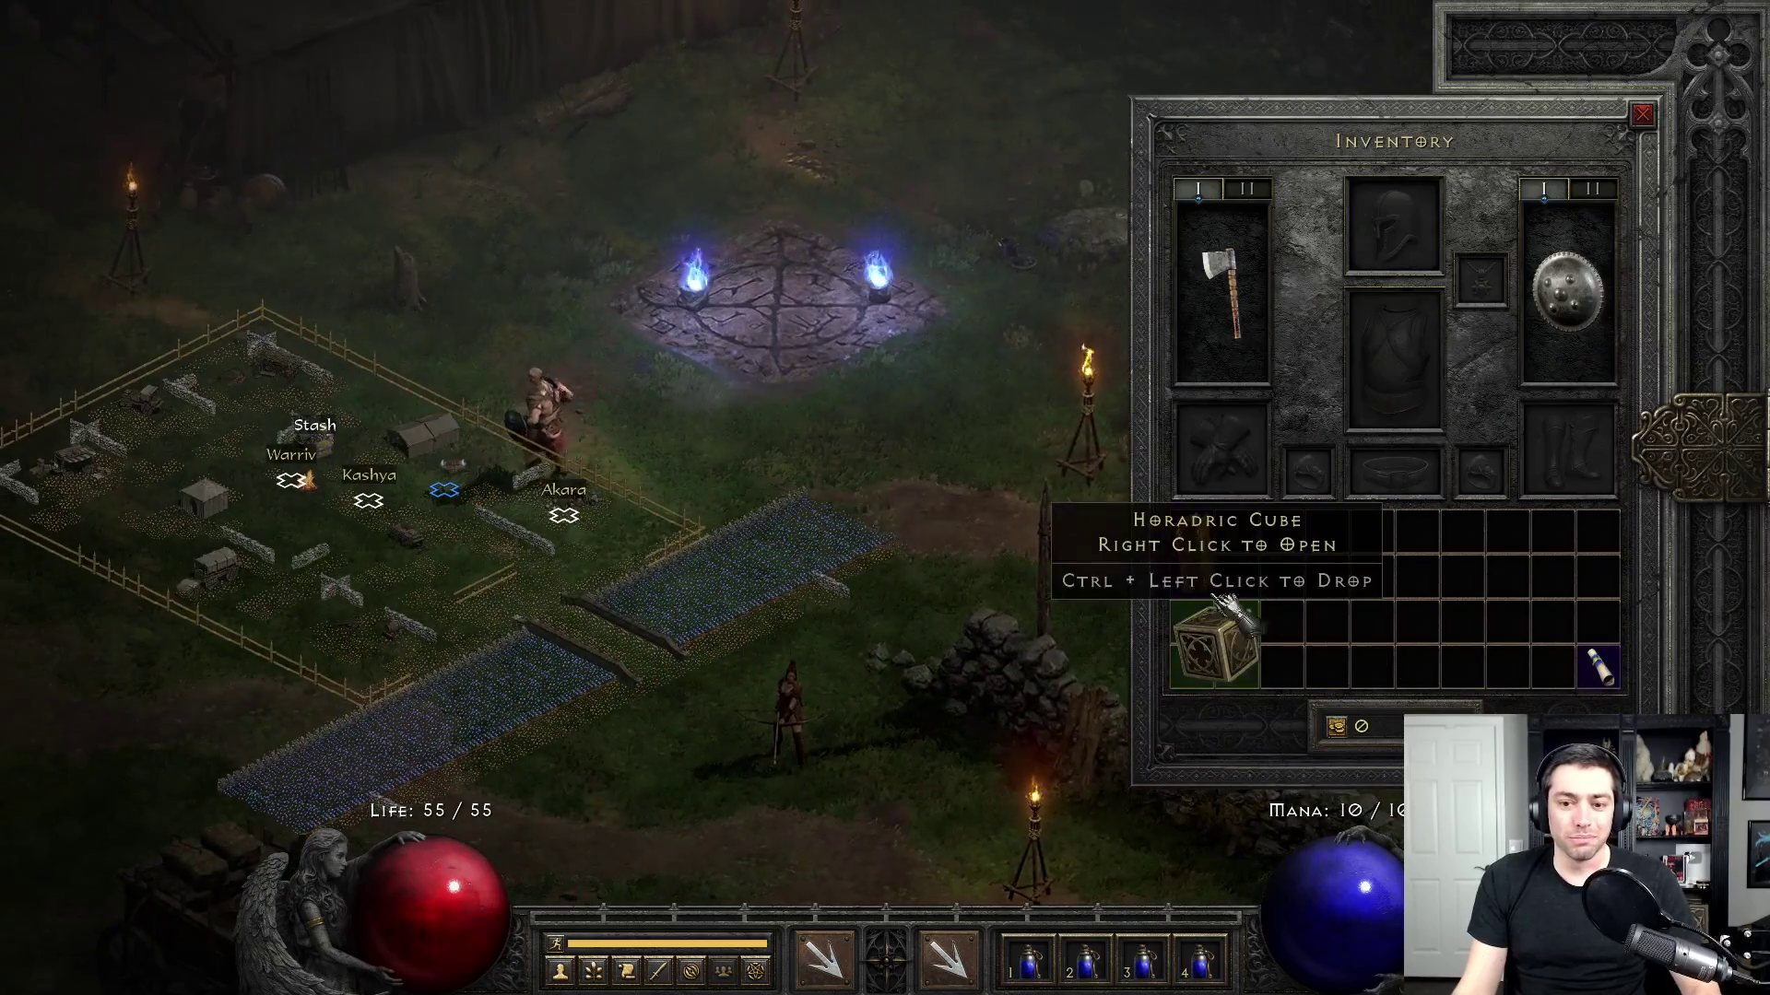
pyautogui.press('Escape')
pyautogui.press('Escape')
pyautogui.hotkey('alt', 'Tab')
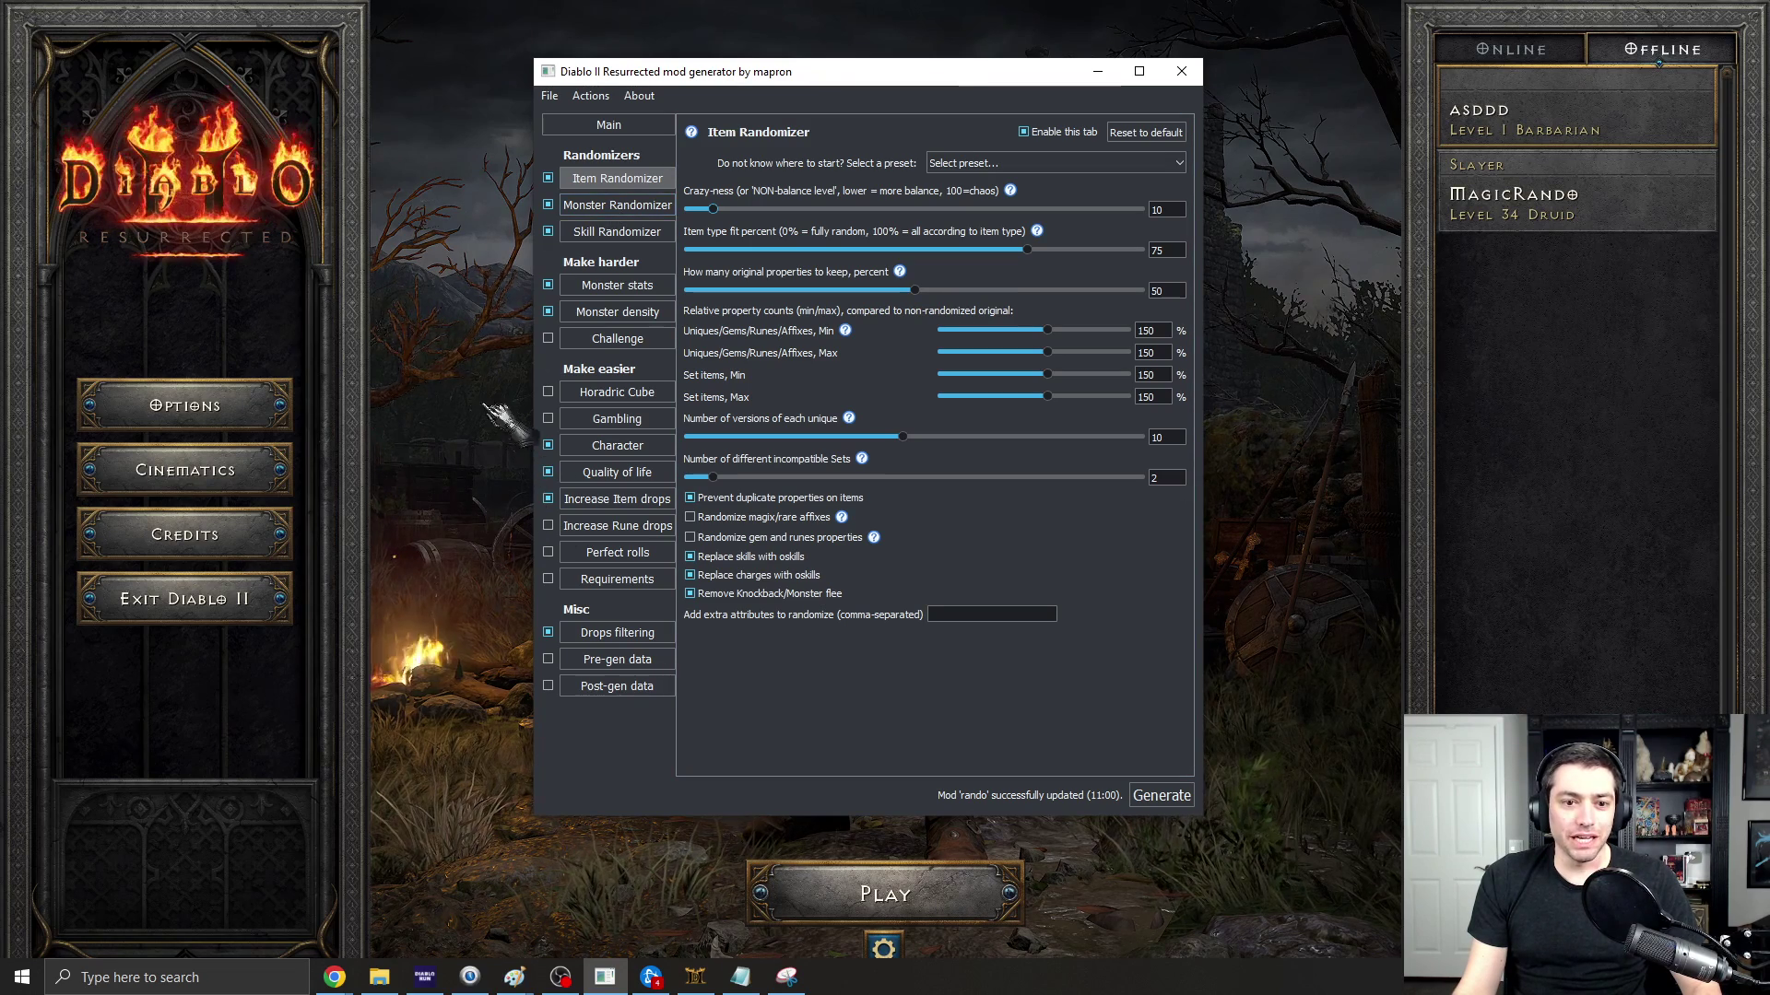
# - Back in the browser, read the README's Quick start steps down to 'Start new config from preset'
pyautogui.hotkey('alt', 'Tab')
pyautogui.hotkey('alt', 'Tab')
pyautogui.hotkey('alt', 'Tab')
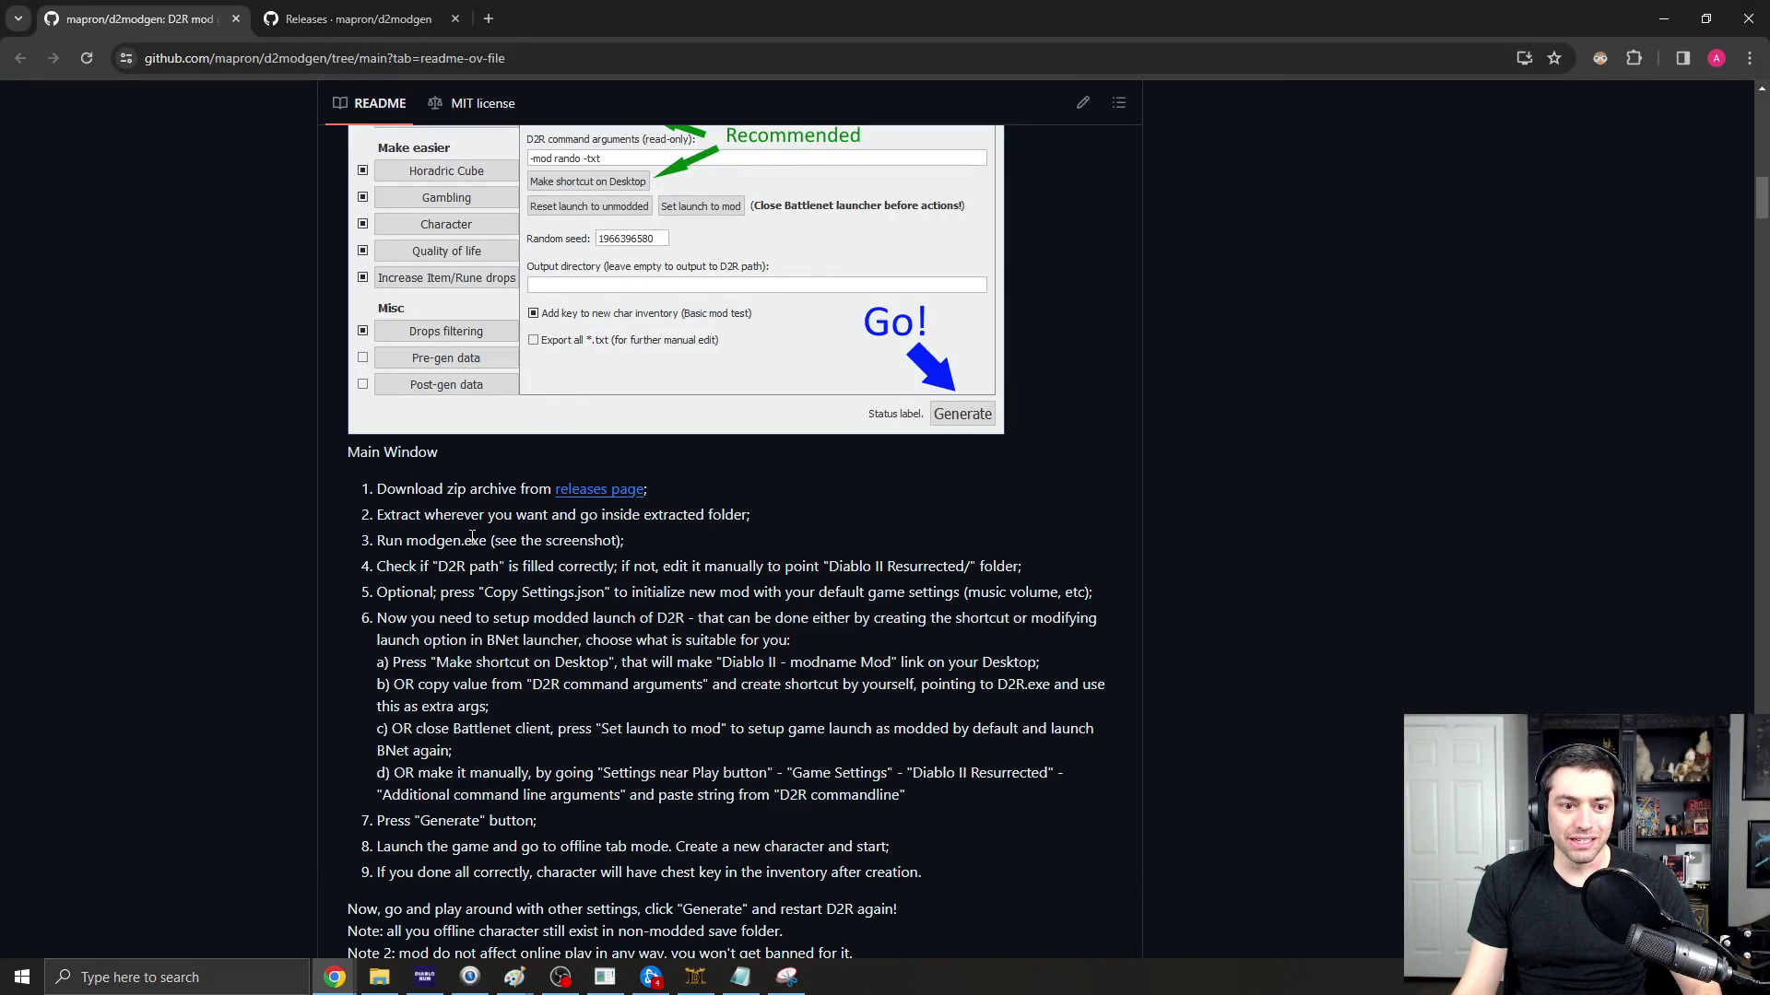
pyautogui.scroll(-3, 571, 442)
pyautogui.moveTo(377, 377); pyautogui.dragTo(435, 403)
pyautogui.moveTo(536, 435); pyautogui.dragTo(921, 657)
pyautogui.click(308, 385)
pyautogui.scroll(-2, 358, 278)
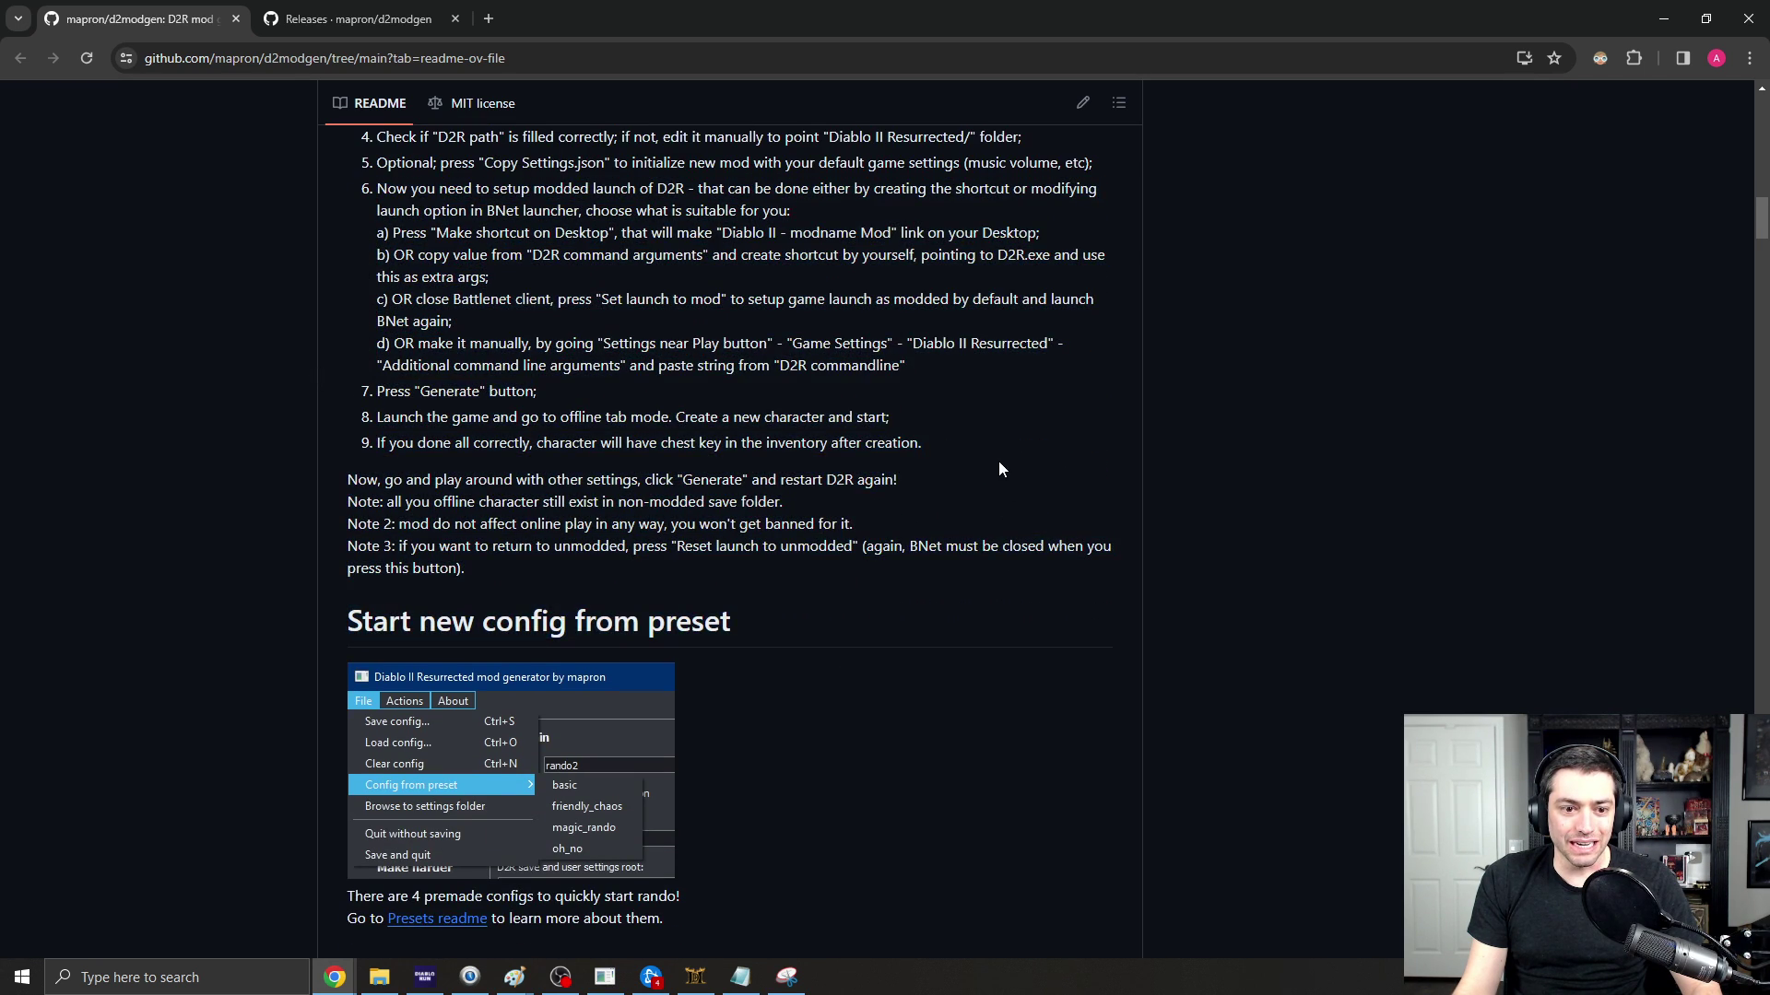
pyautogui.scroll(-5, 332, 428)
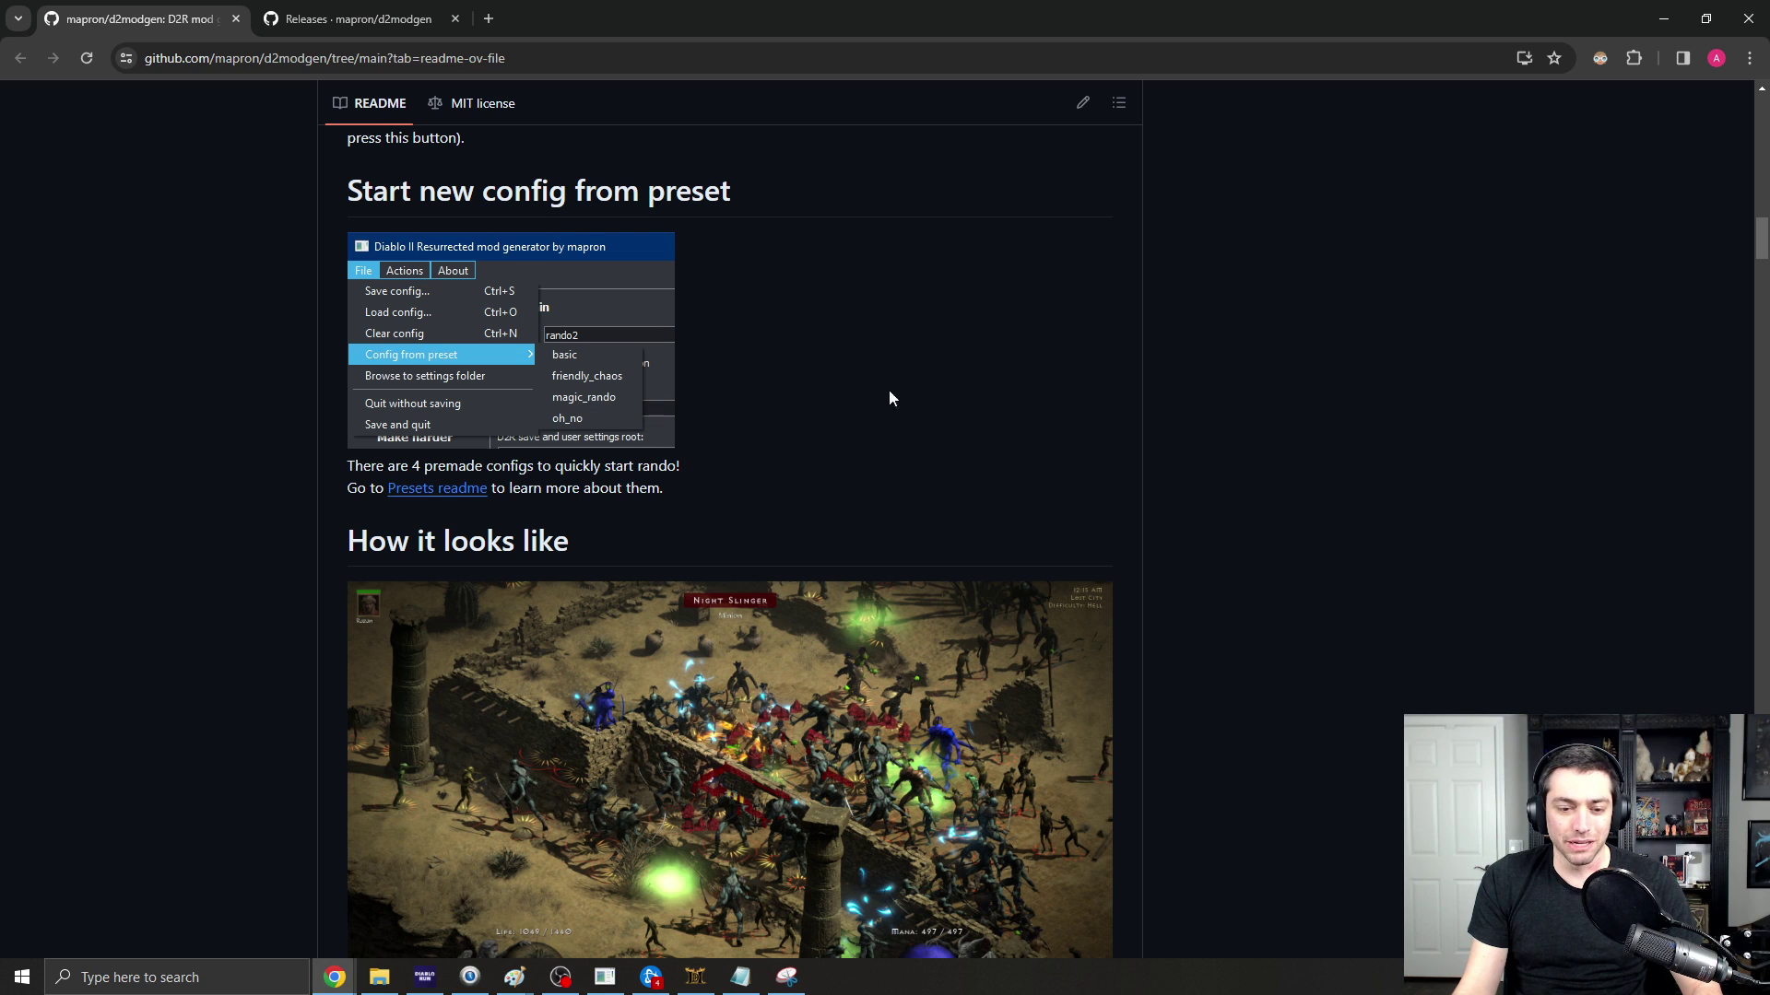
# - Scroll the README through 'How it looks like' and its gameplay and item screenshots
pyautogui.scroll(-5, 1285, 363)
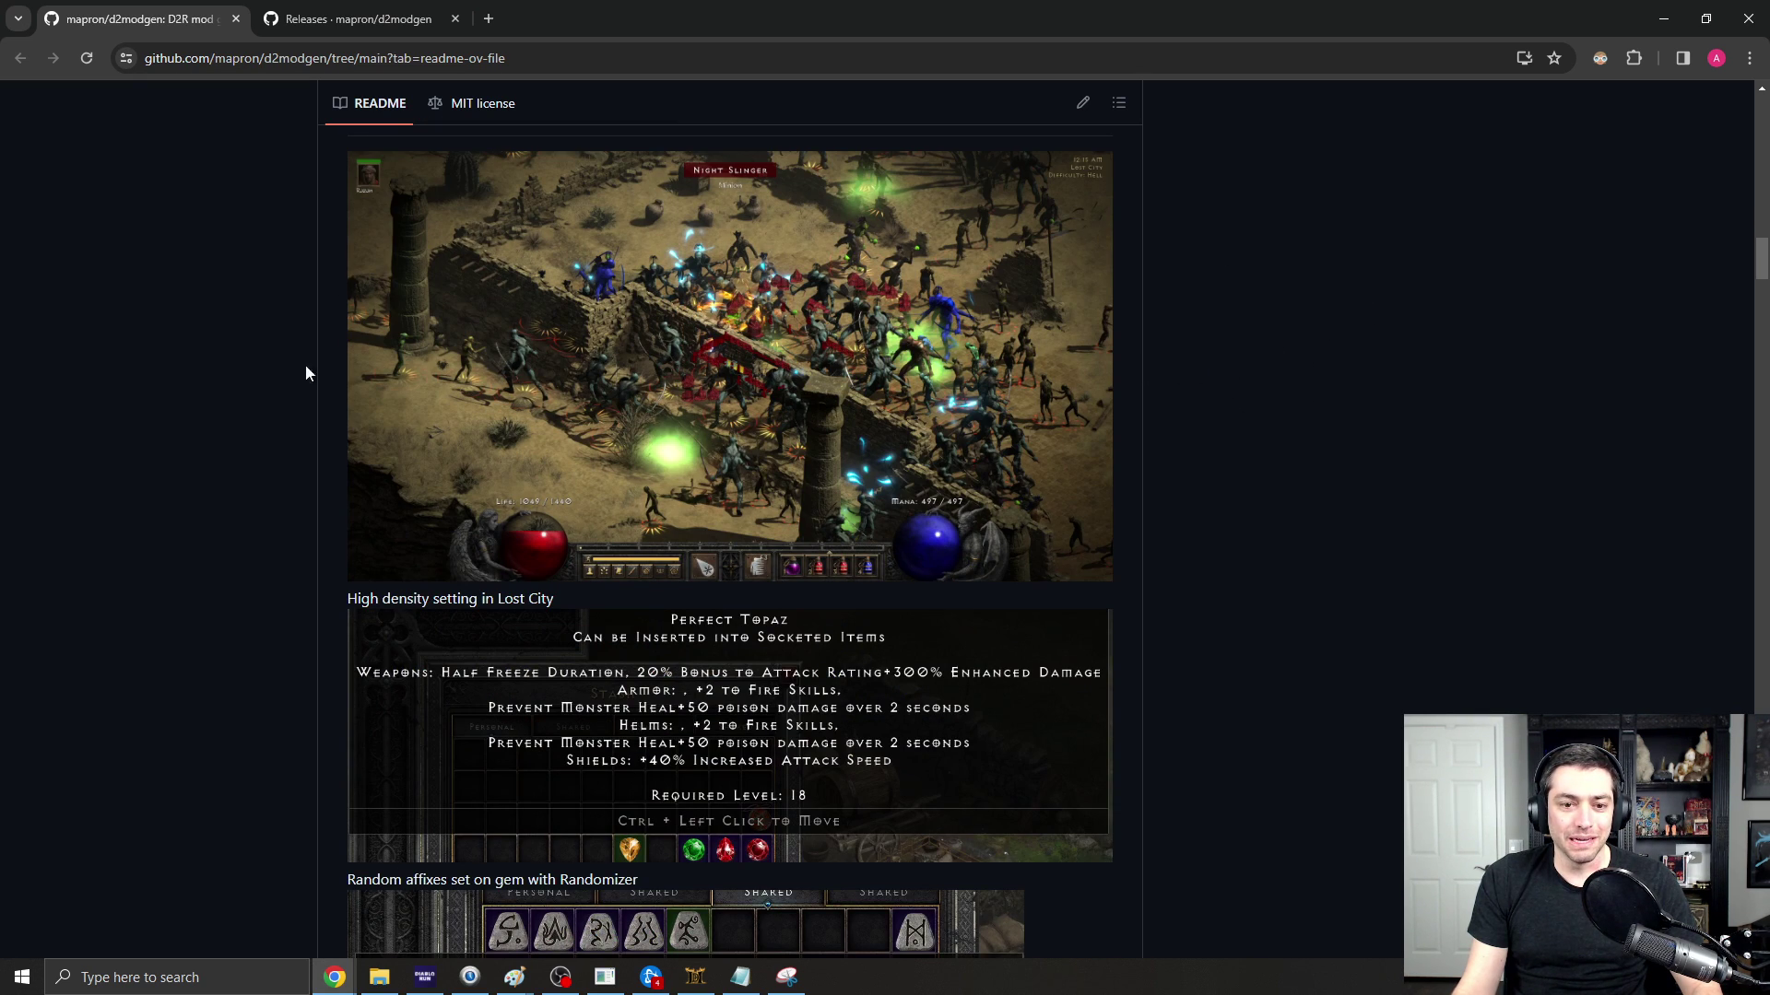
pyautogui.scroll(3, 293, 517)
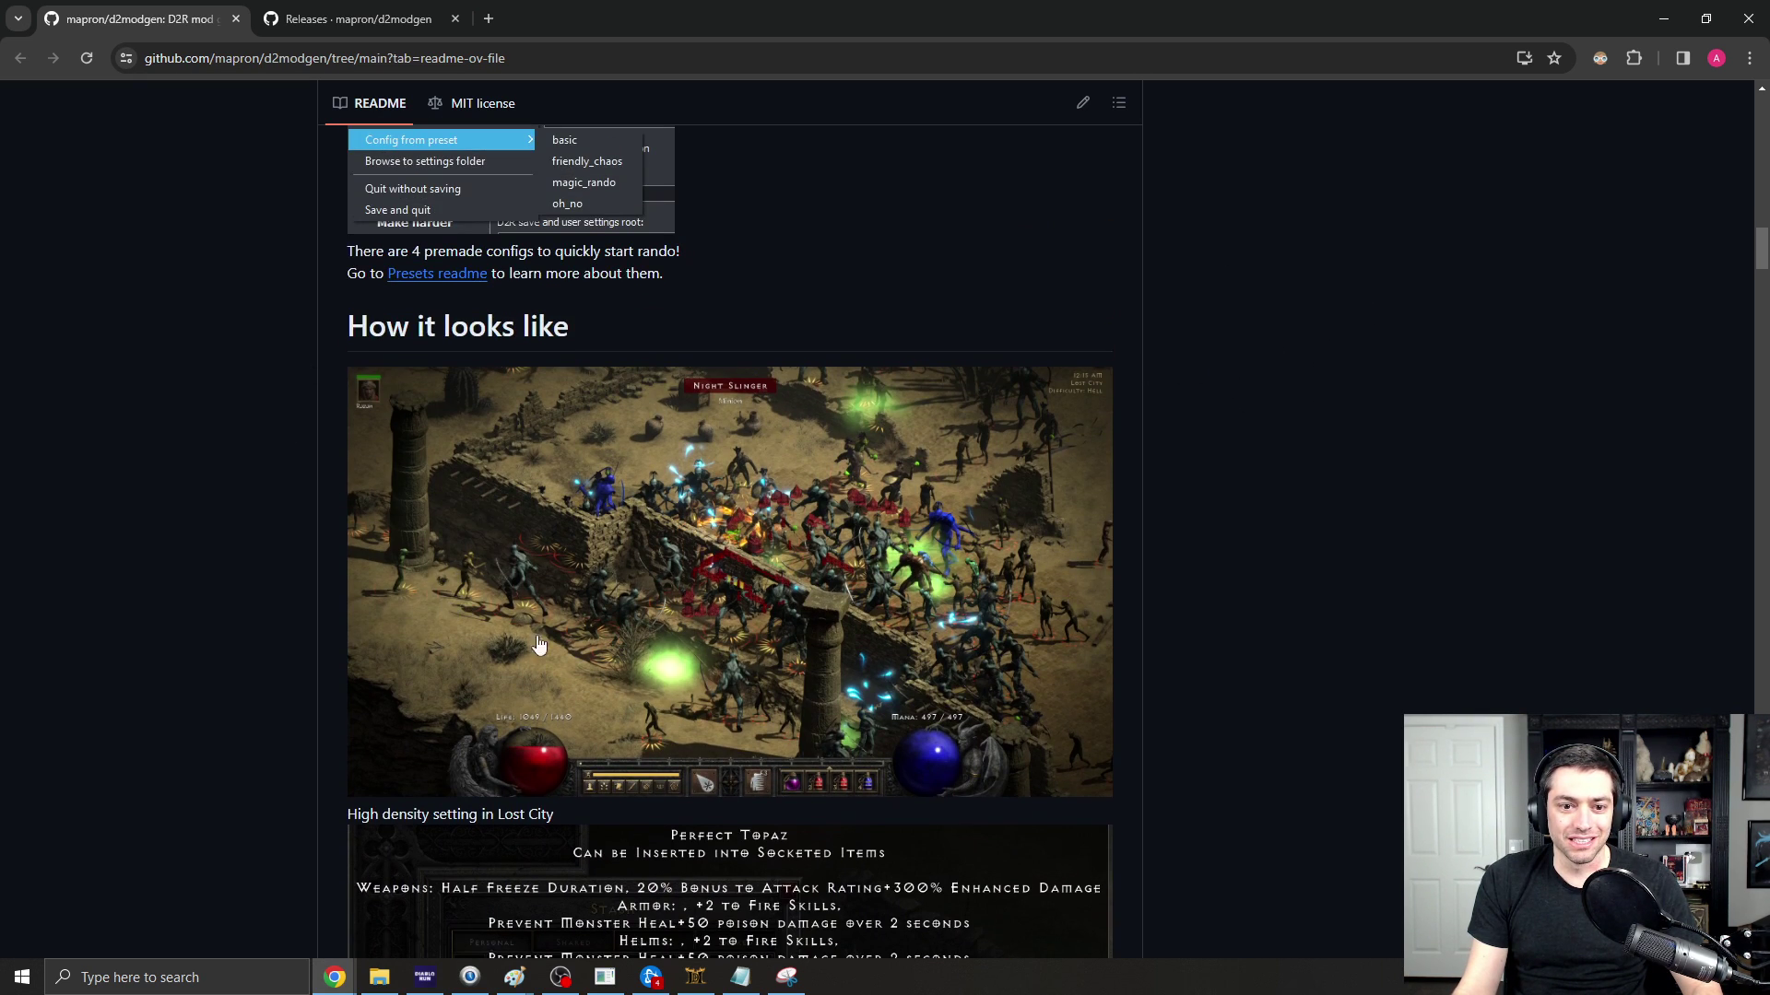
pyautogui.scroll(-3, 585, 654)
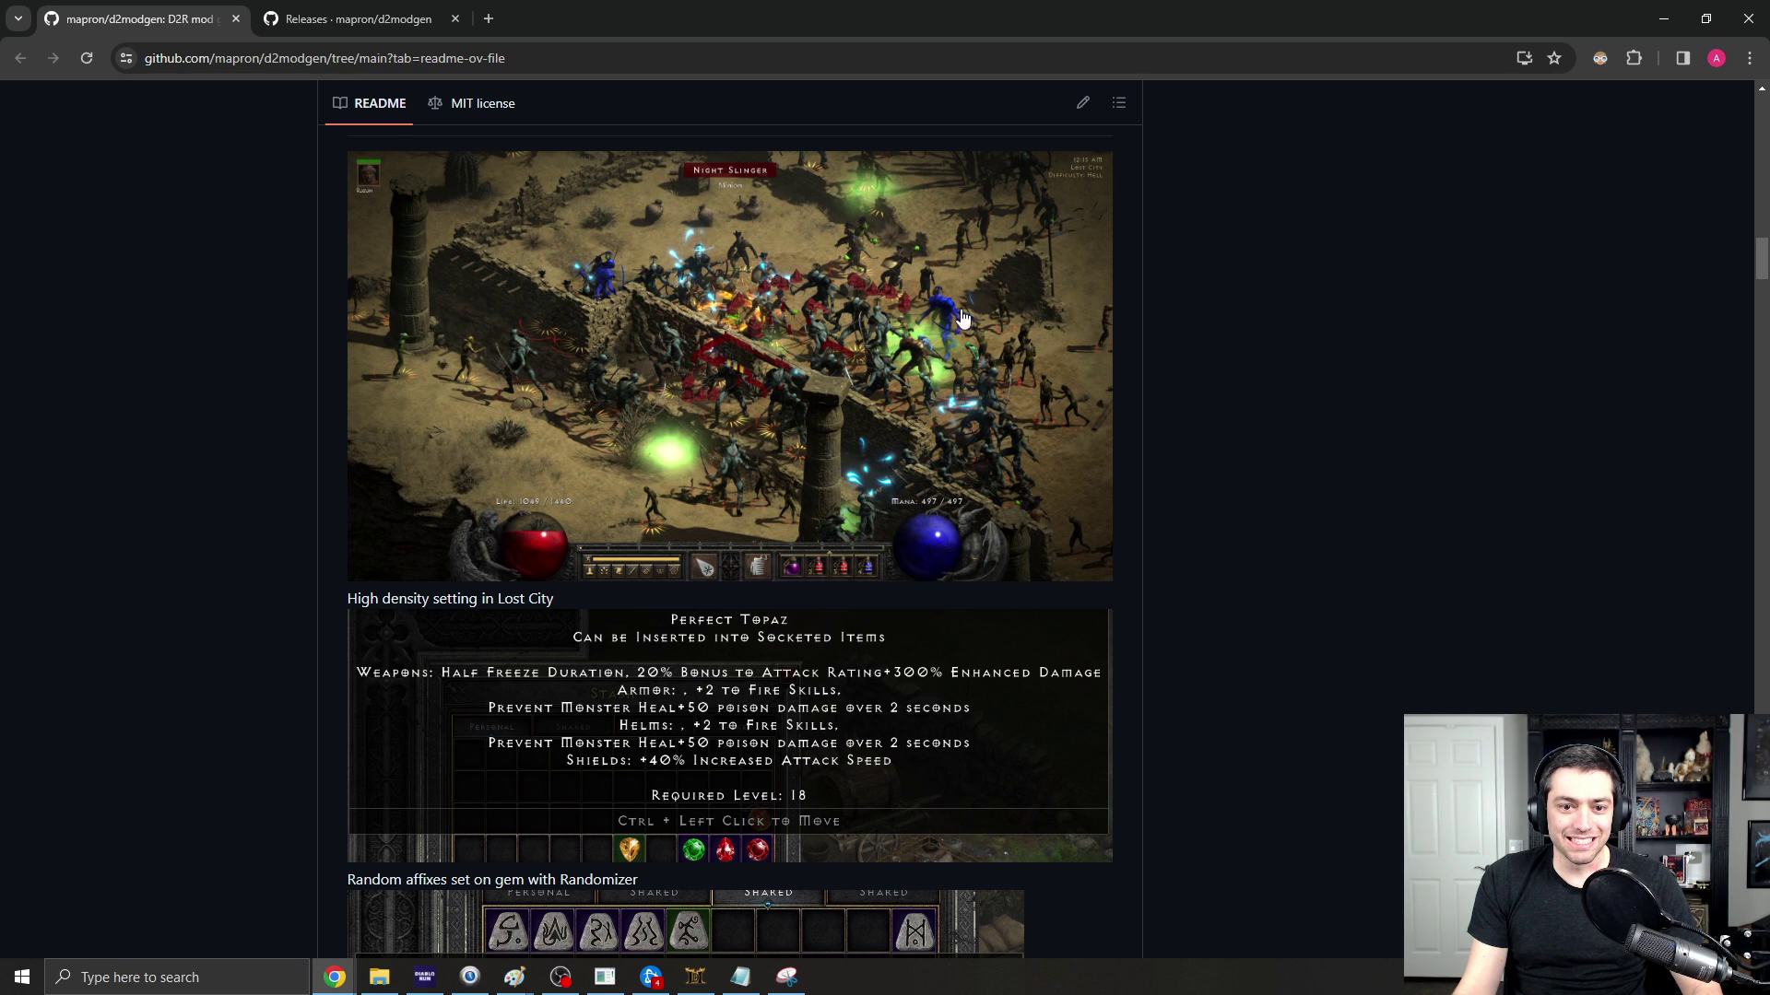
pyautogui.scroll(-6, 915, 307)
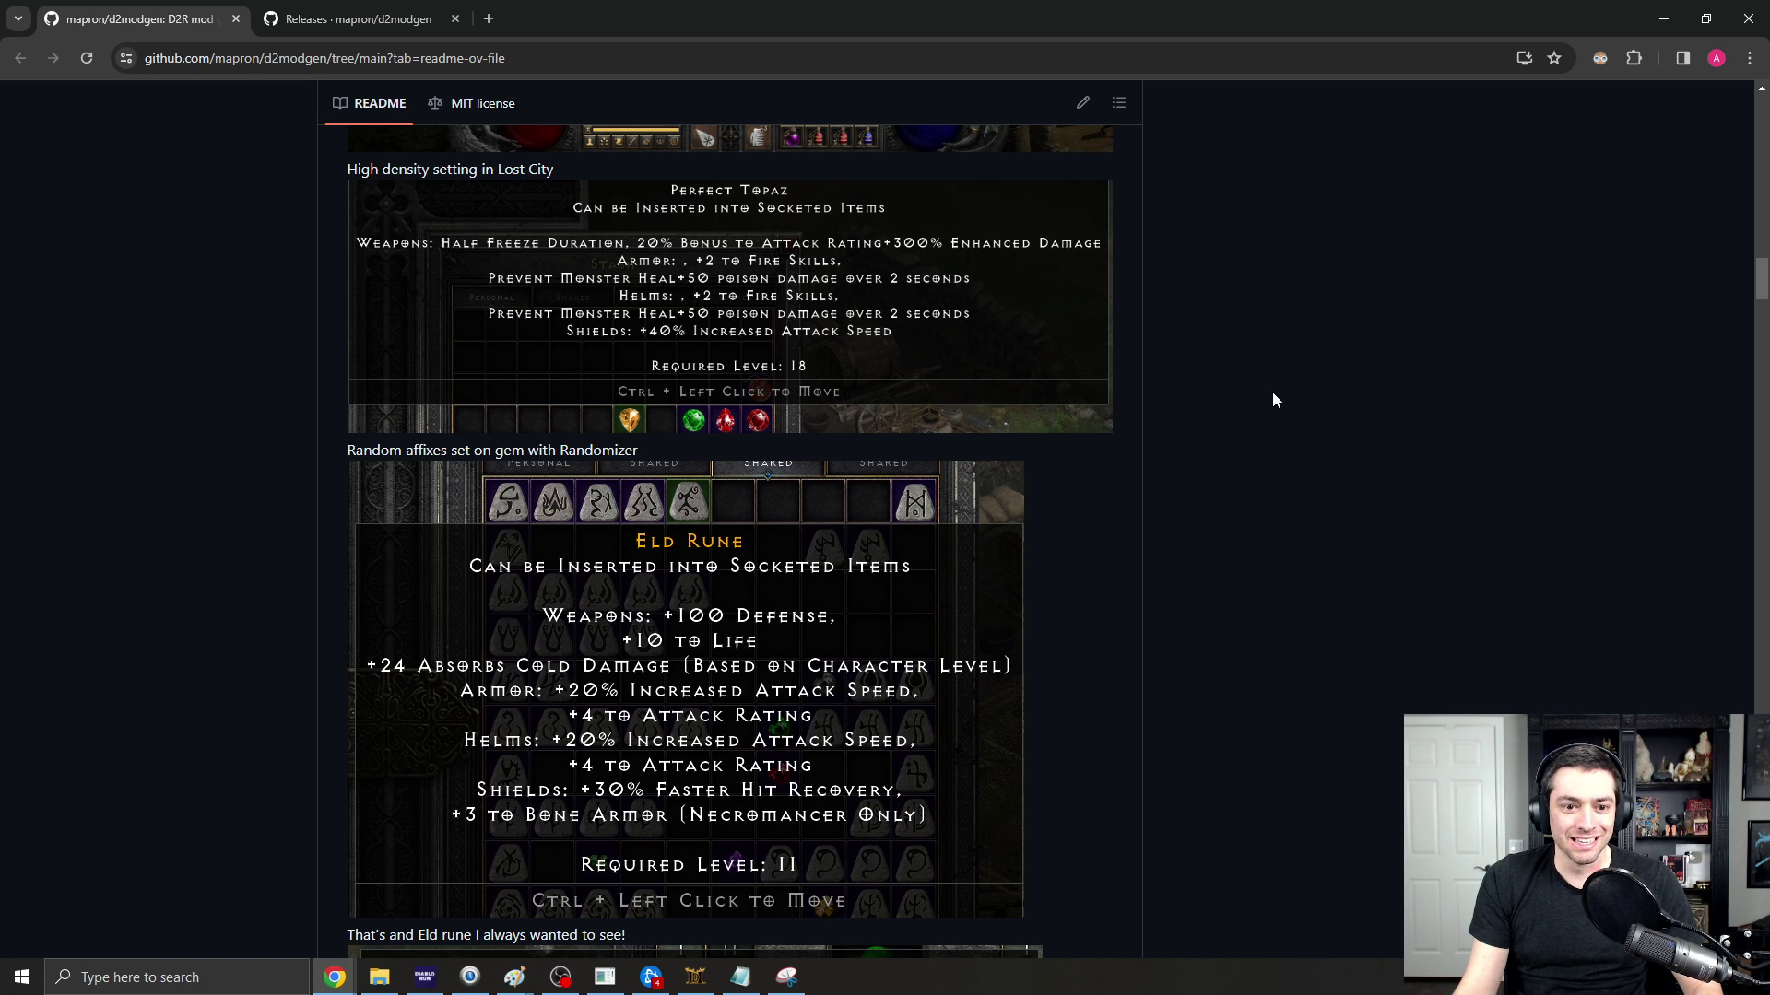
pyautogui.scroll(-2, 1254, 398)
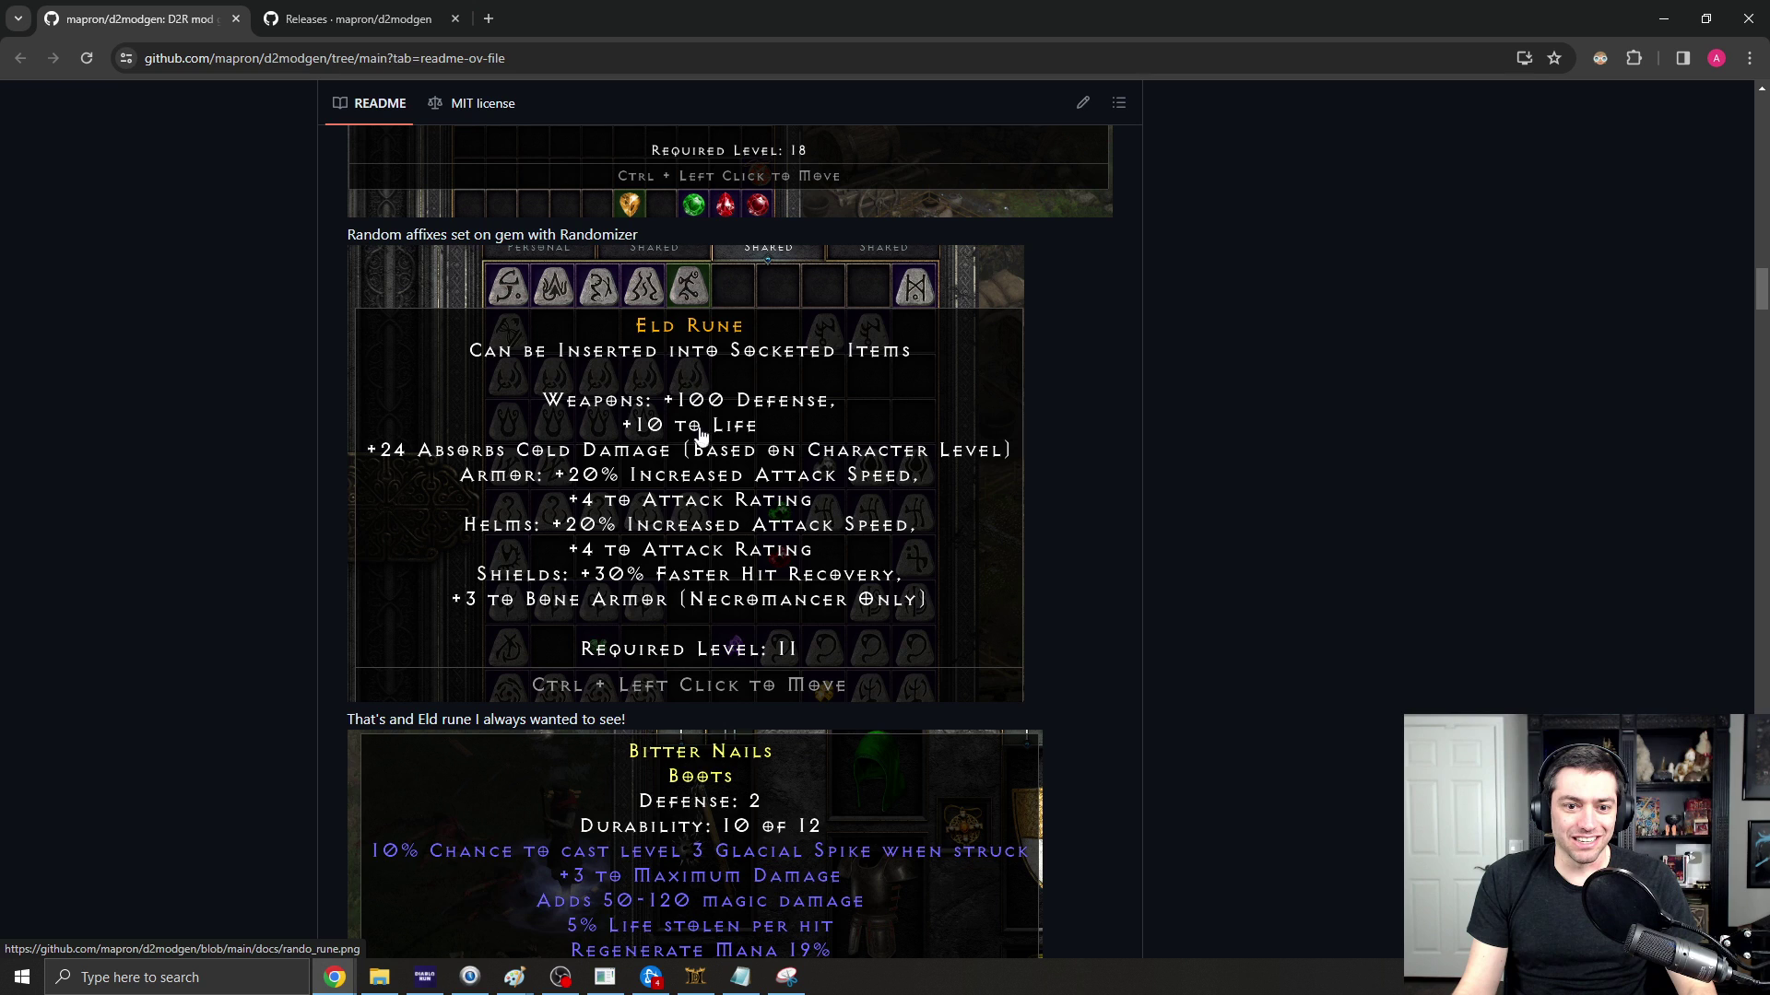
pyautogui.scroll(-6, 1029, 512)
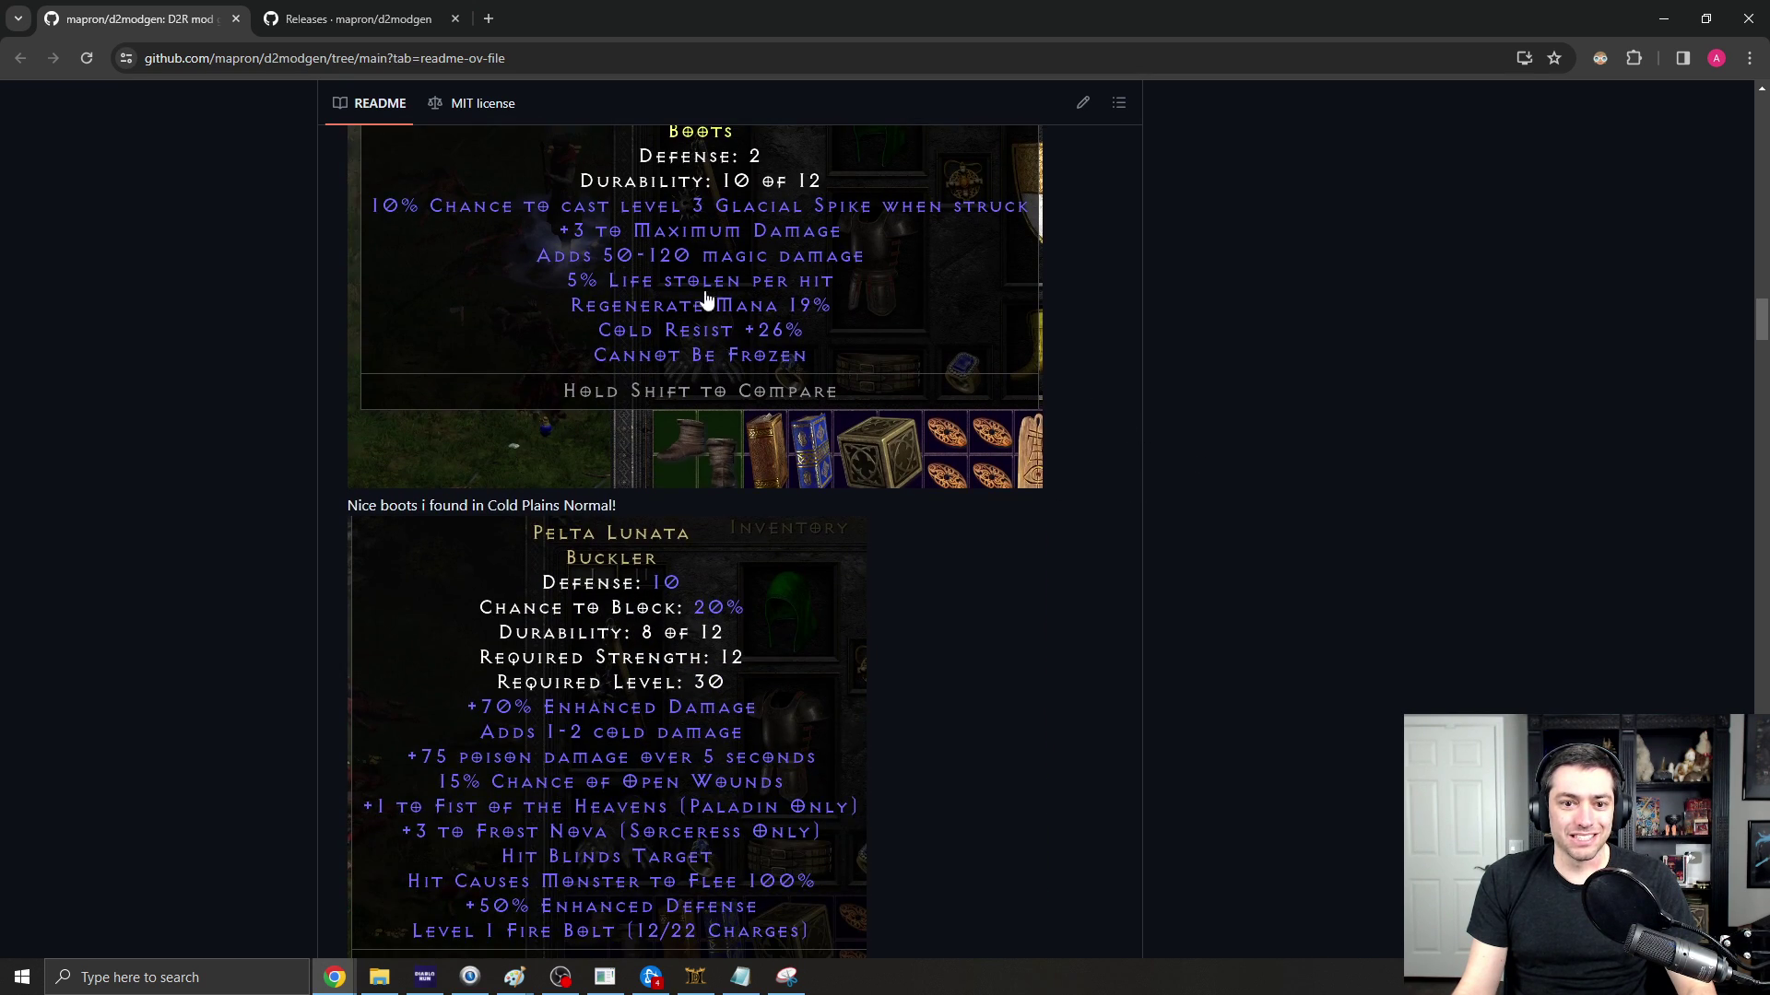
pyautogui.scroll(2, 778, 332)
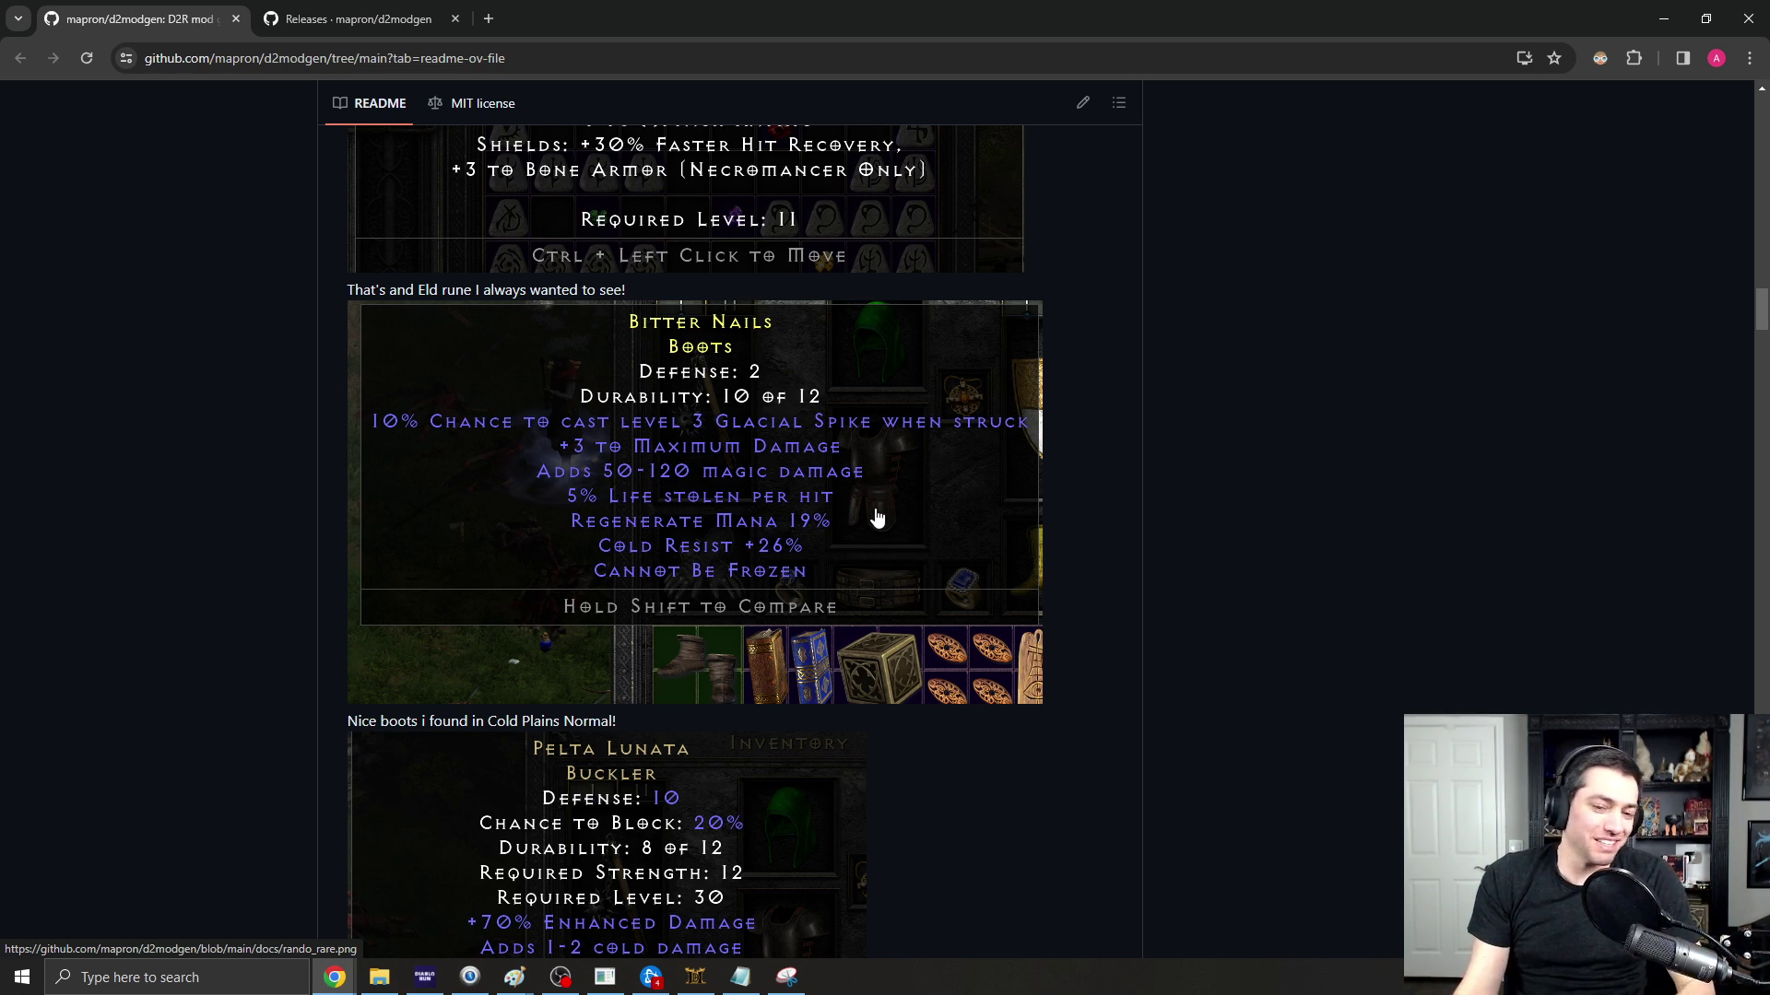
pyautogui.scroll(-5, 1183, 526)
pyautogui.scroll(-1, 1186, 530)
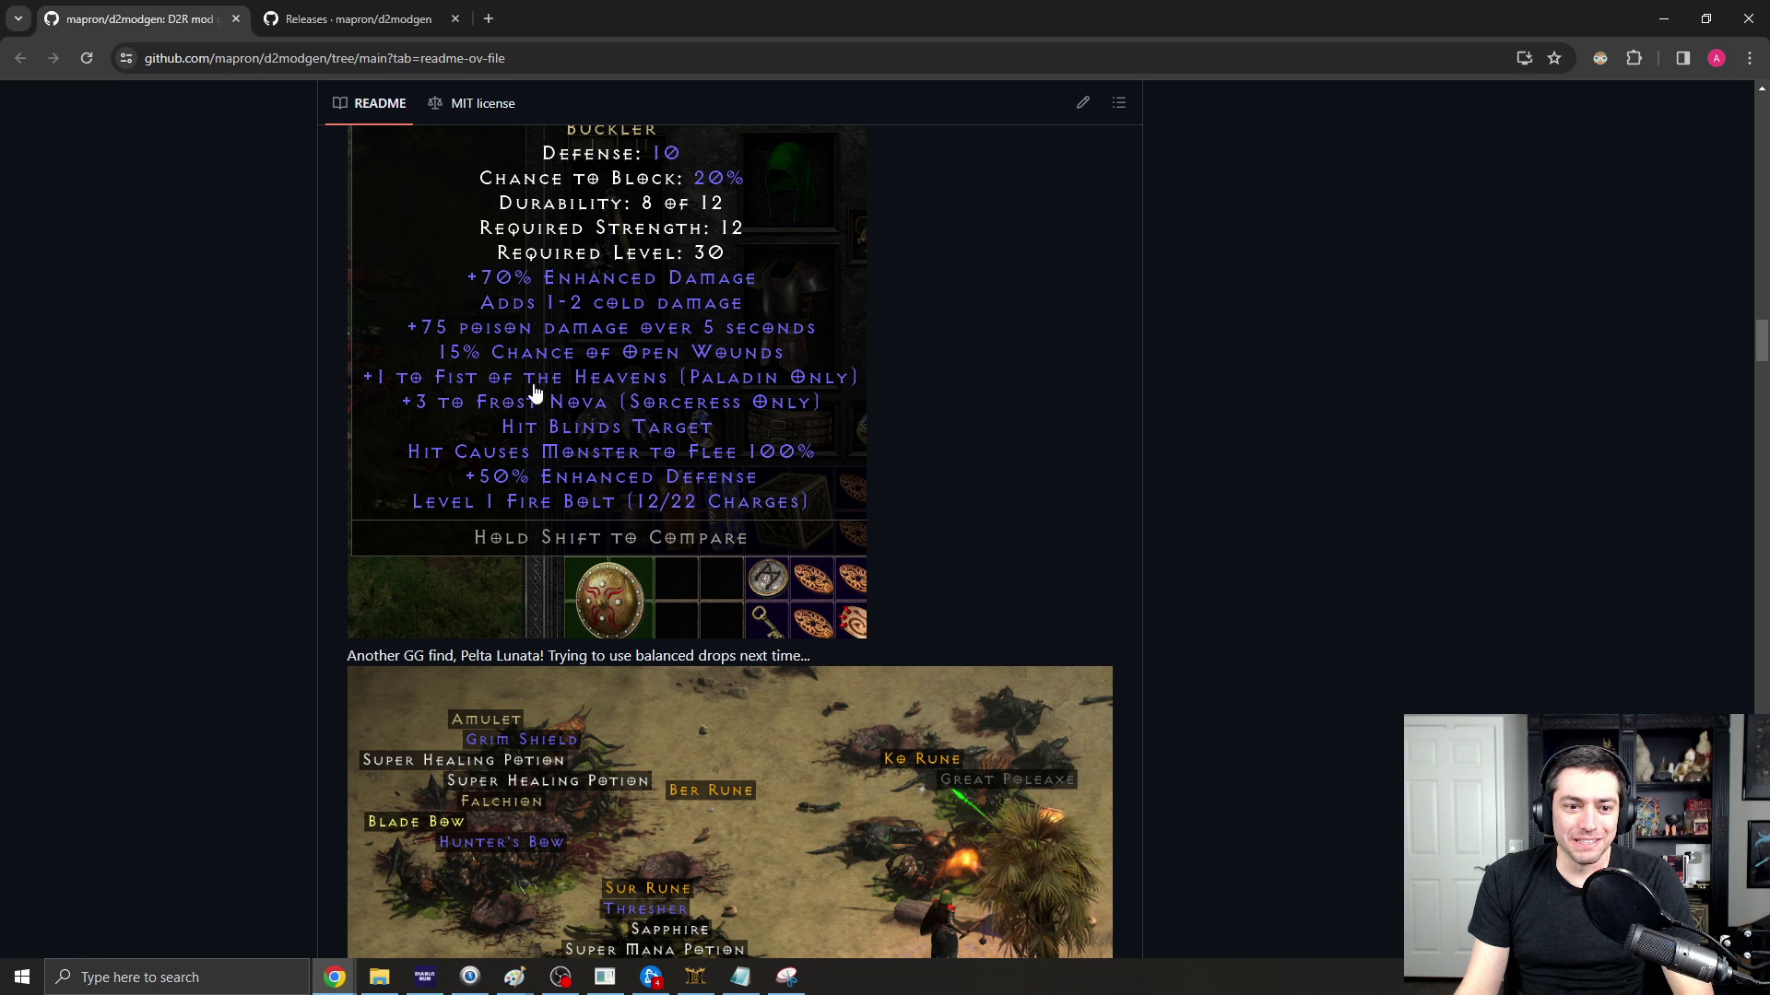
pyautogui.scroll(-5, 1288, 446)
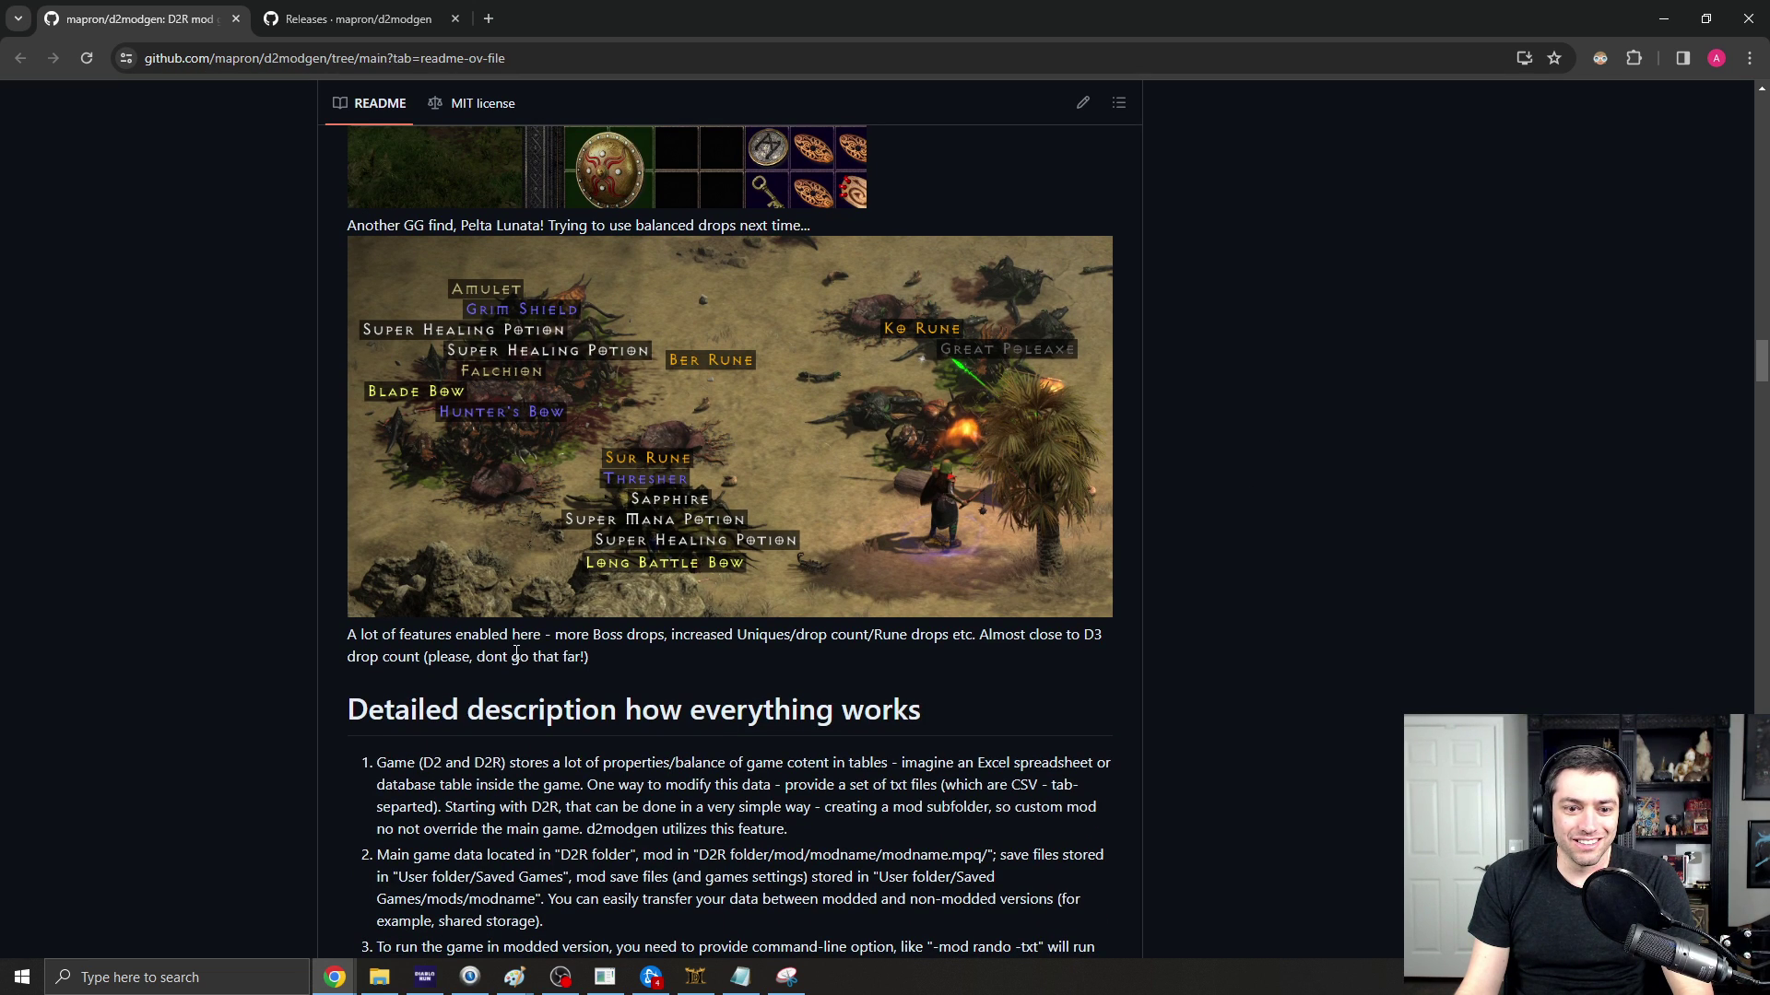
# - Highlight the drop count note and continue down to 'Change monster stats'
pyautogui.moveTo(530, 657); pyautogui.dragTo(950, 672)
pyautogui.click(950, 671)
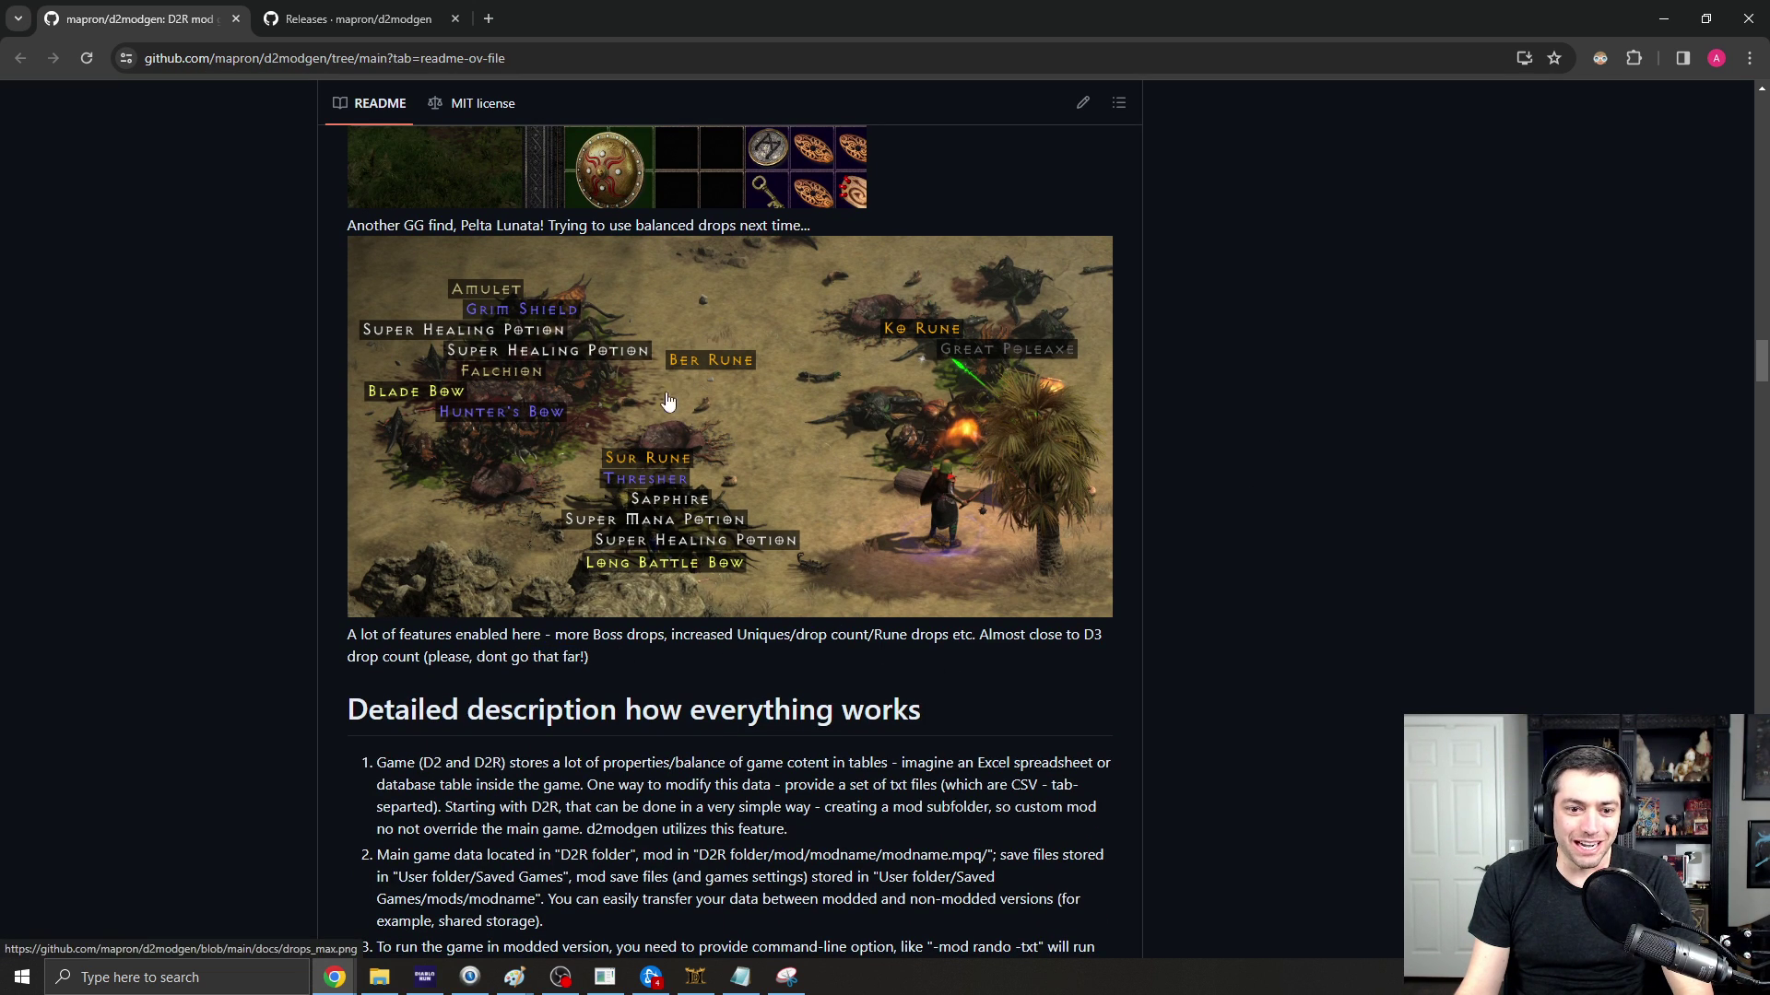
pyautogui.scroll(-2, 1277, 564)
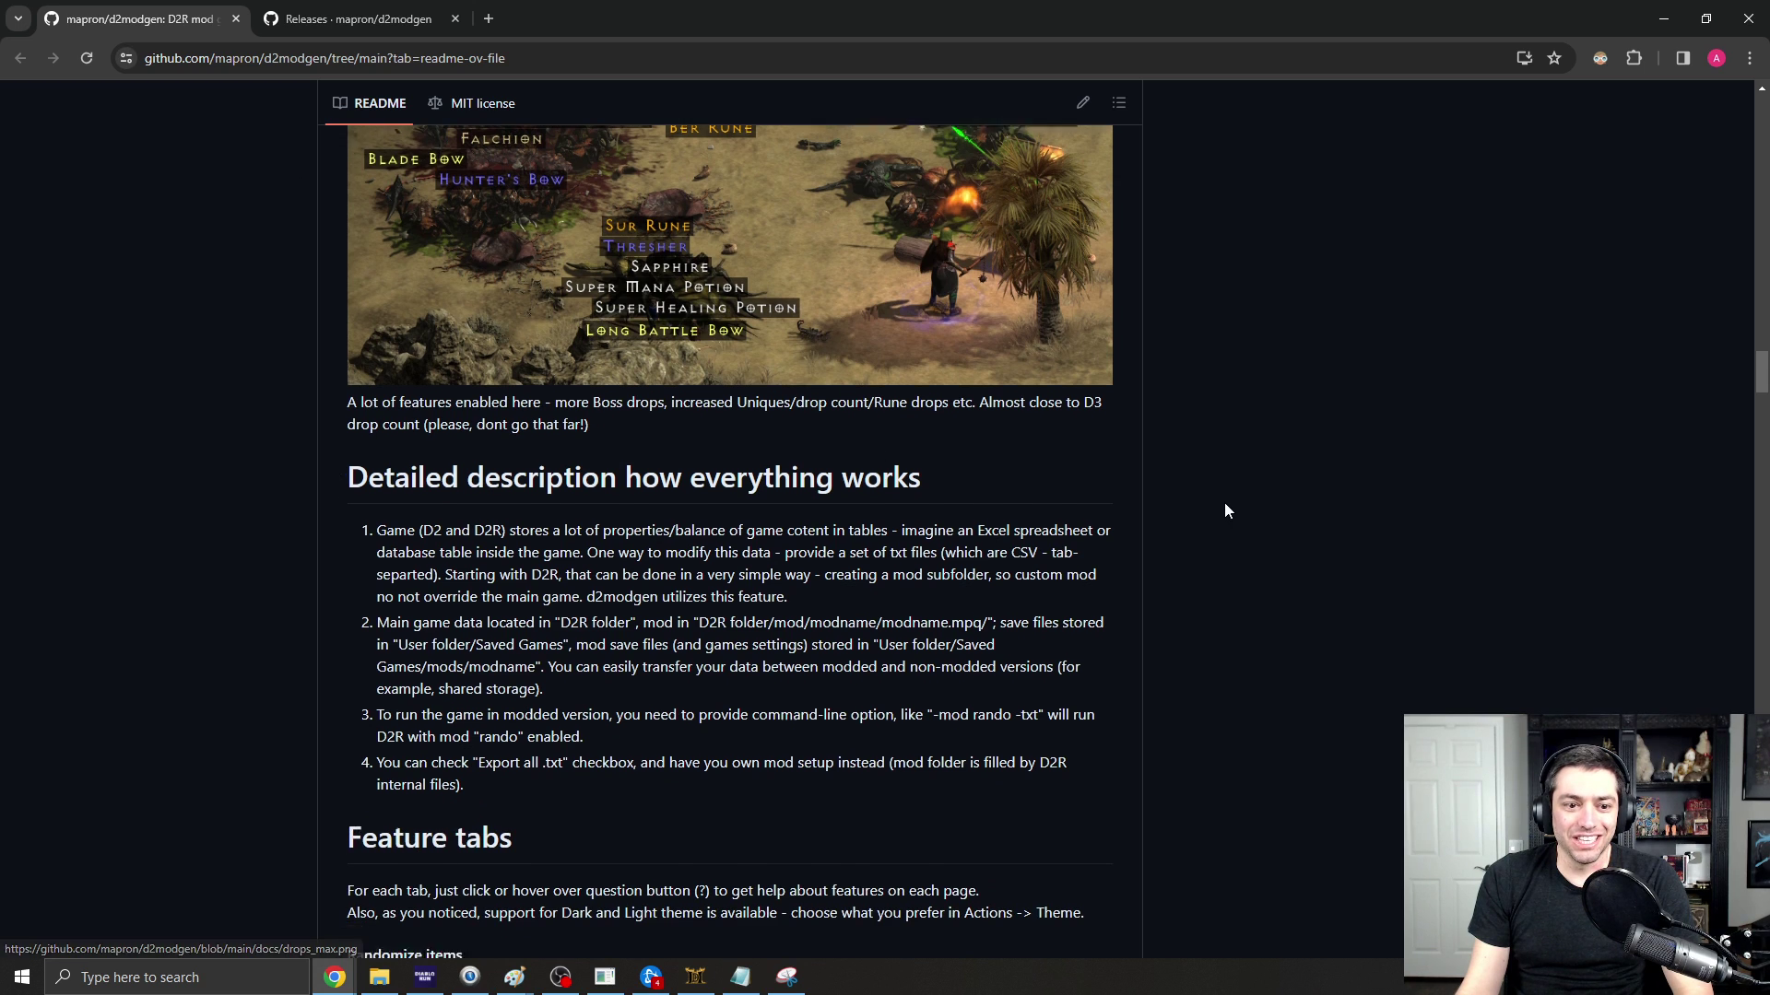
pyautogui.scroll(-9, 1225, 502)
# - Scroll past the monster and drop screenshots to the Perfect rolls tab screenshot
pyautogui.scroll(-14, 518, 455)
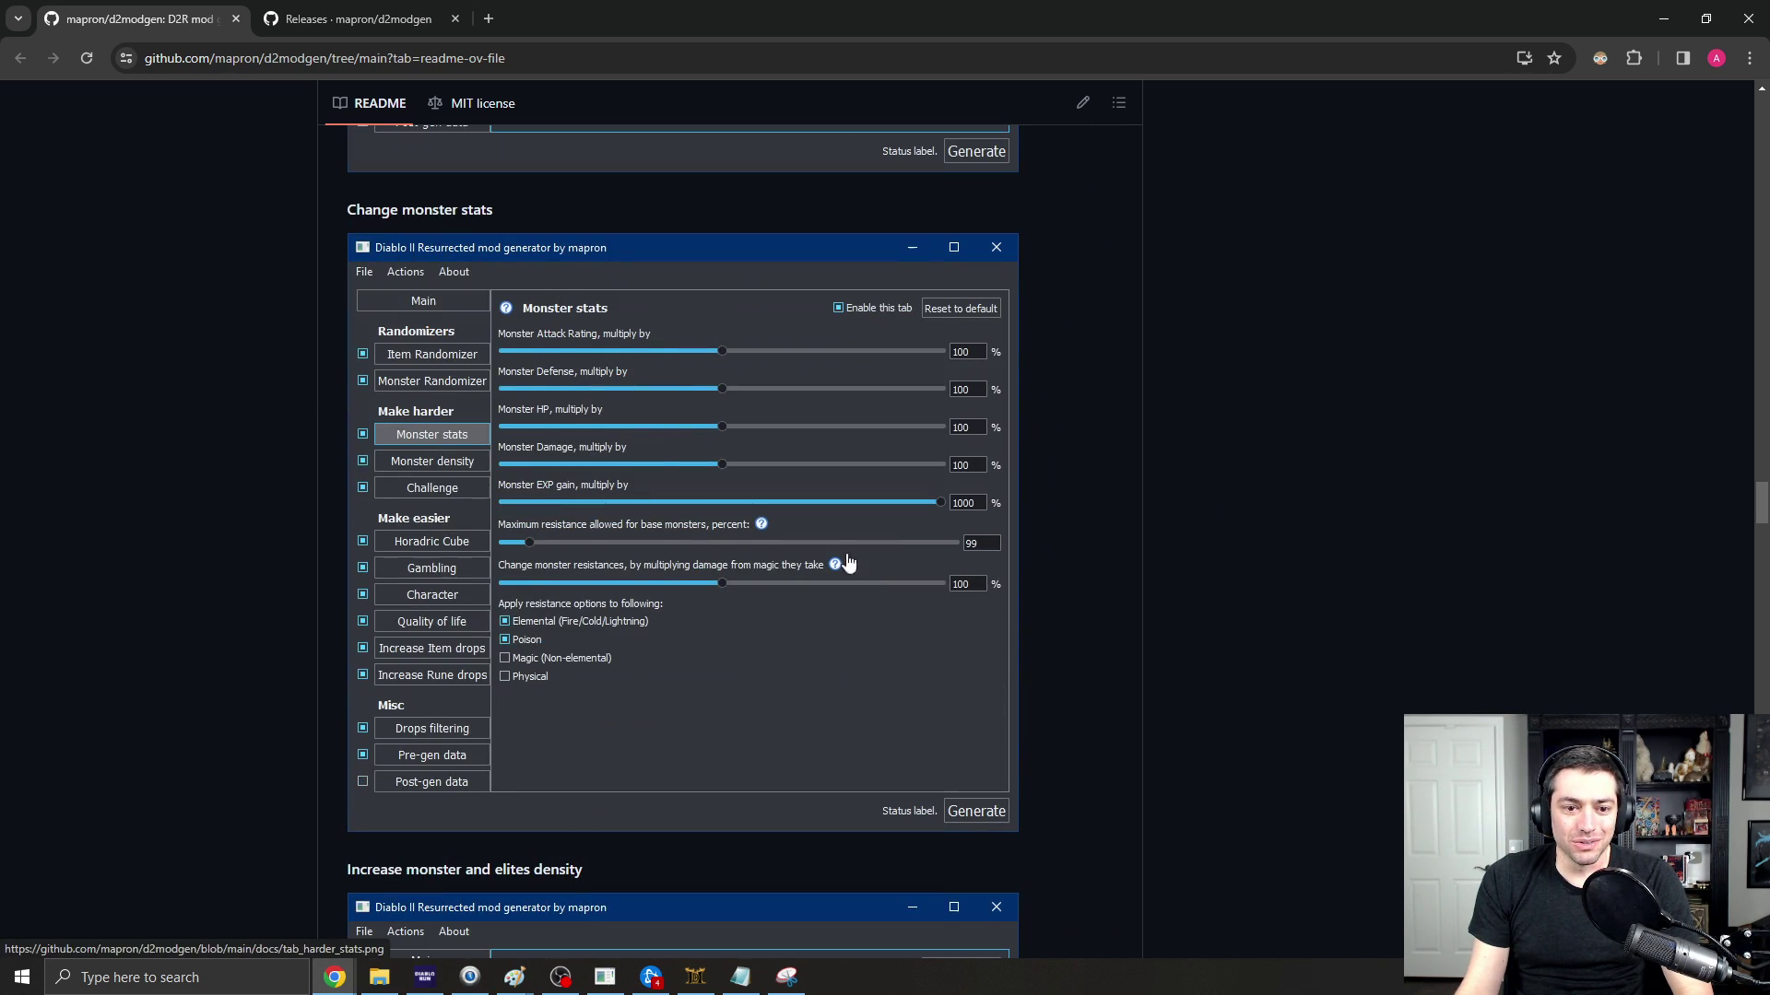
pyautogui.scroll(-20, 703, 396)
pyautogui.scroll(-20, 728, 528)
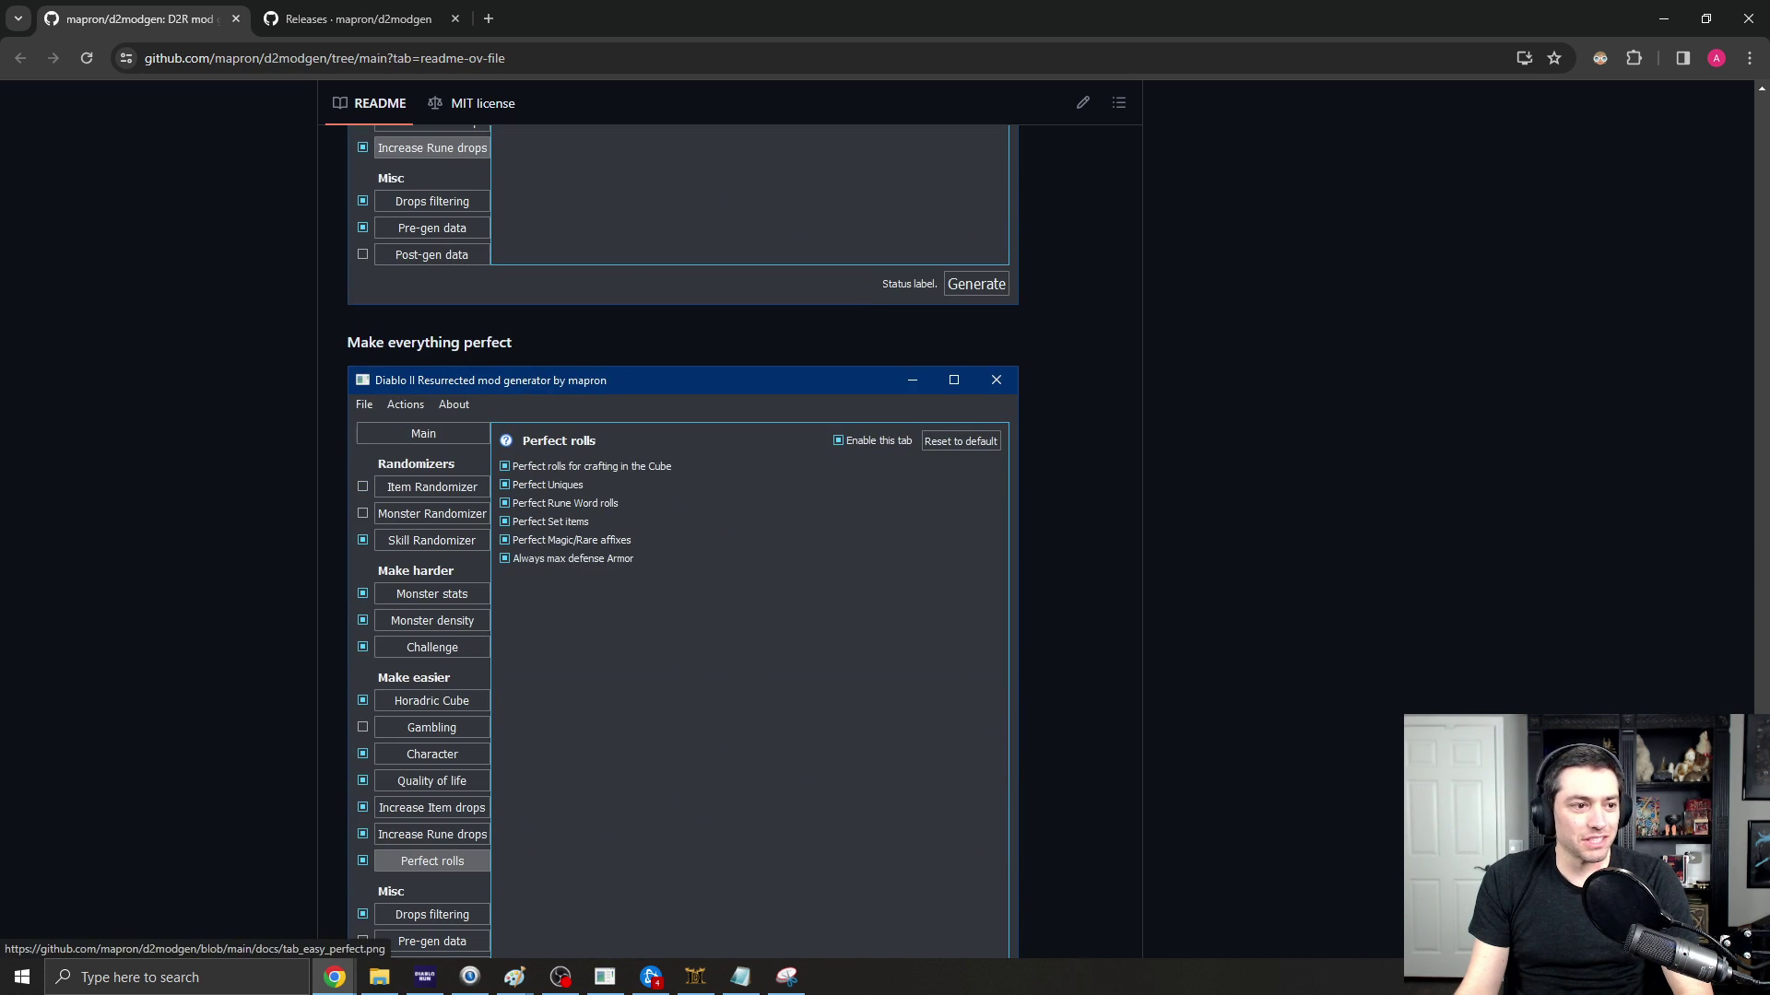
pyautogui.hotkey('alt', 'Tab')
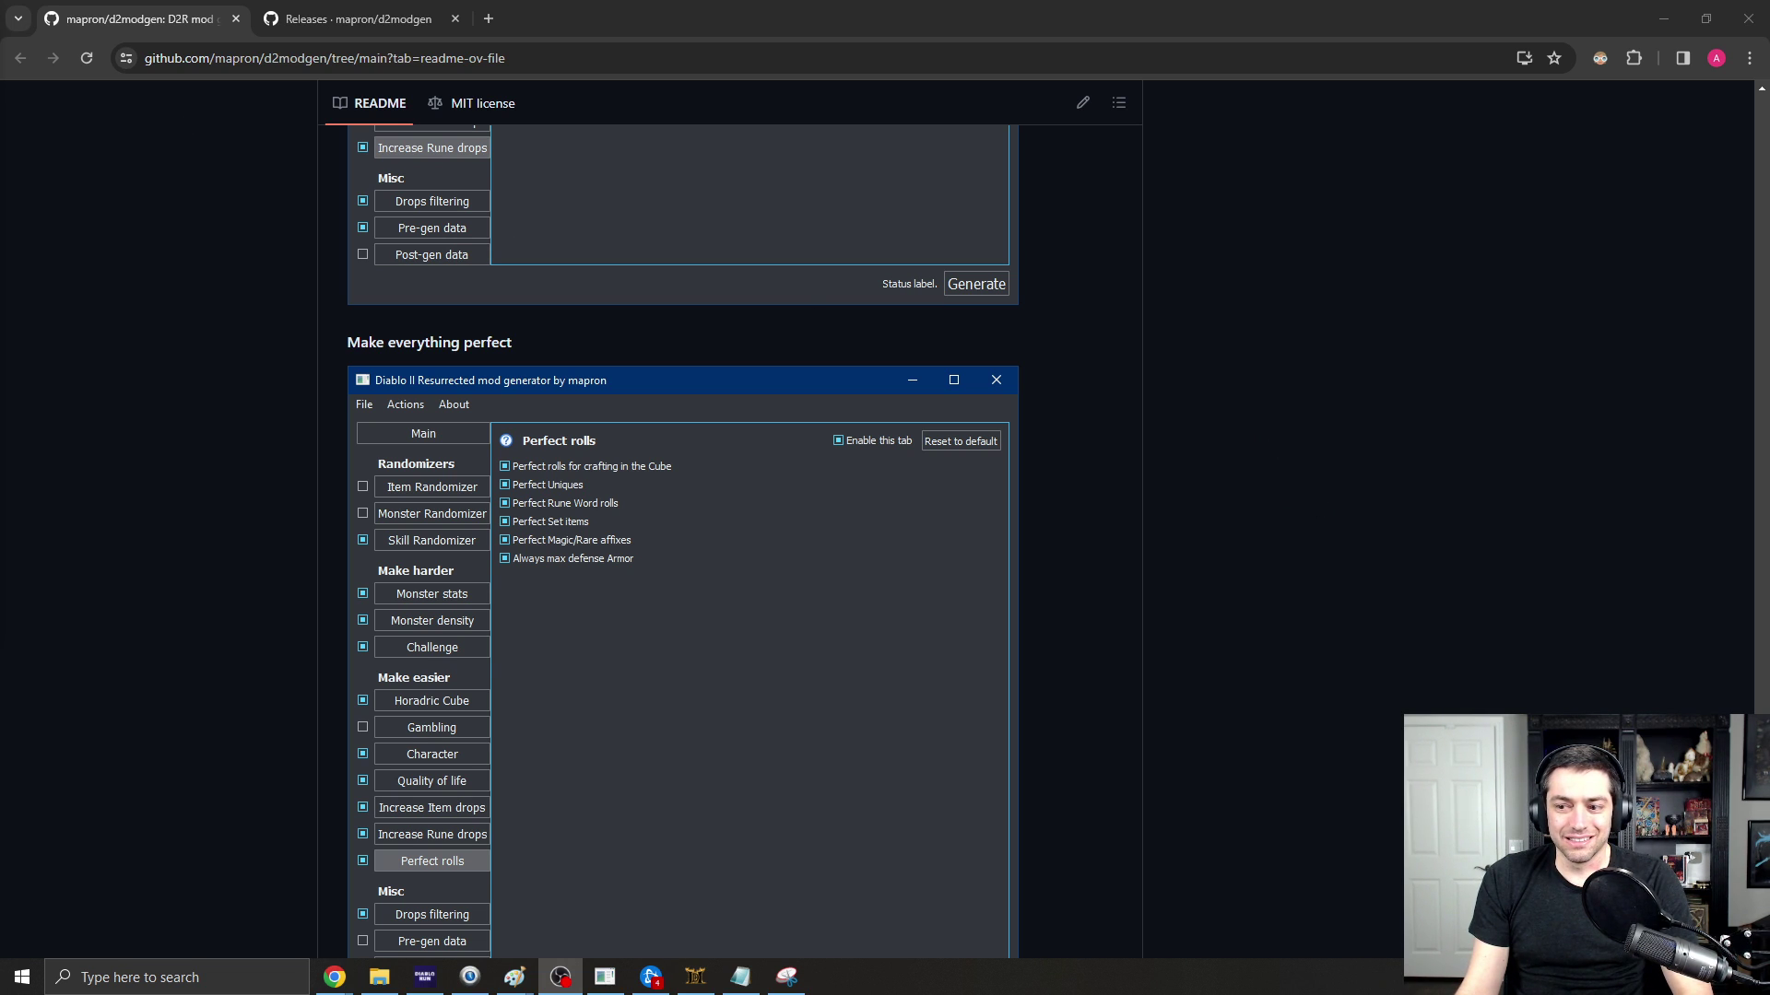
# - Scroll the README back to the Main Window screenshot and its numbered setup steps
pyautogui.scroll(20, 1679, 158)
pyautogui.scroll(-12, 501, 595)
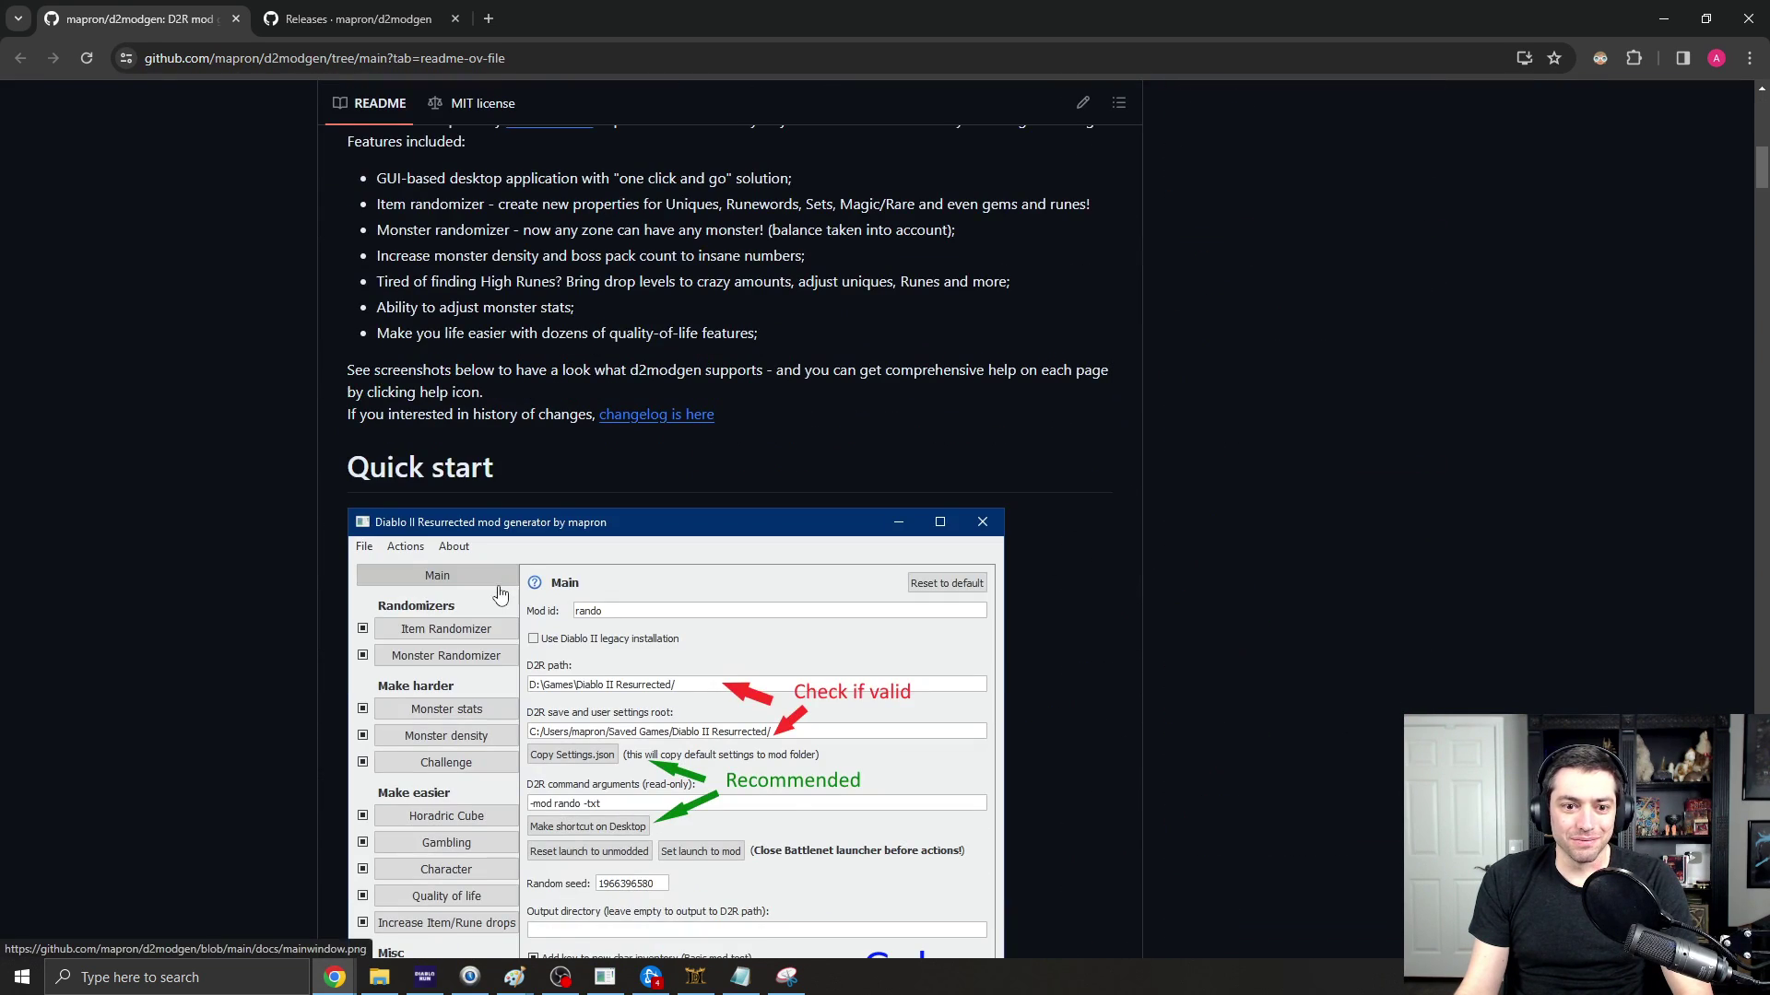
pyautogui.scroll(-4, 500, 595)
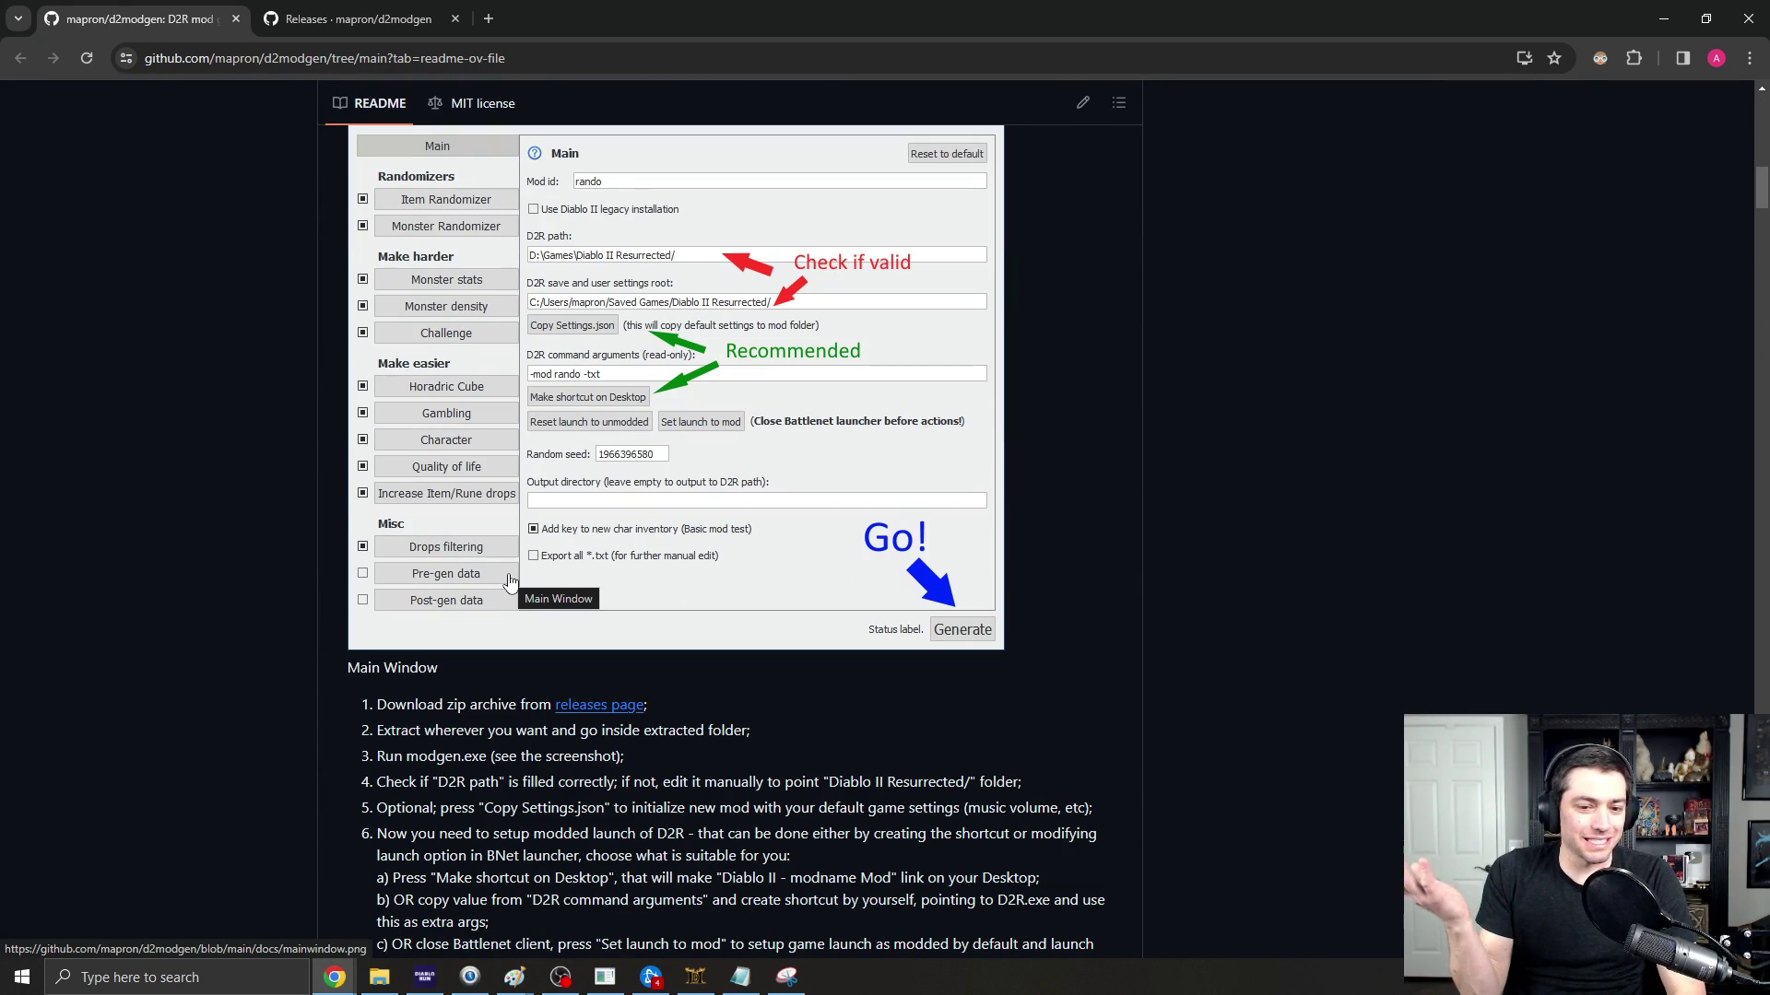